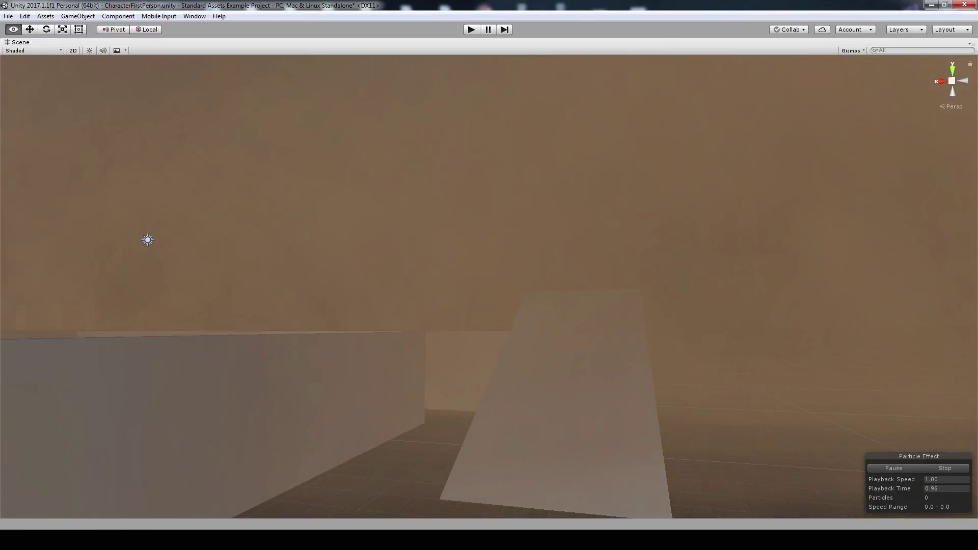
Step: Tilt the Unity scene view down toward the fog-covered floor
{"action": "mouse_move", "coordinate": [489, 286]}
{"action": "right_mouse_down"}
{"action": "mouse_move", "coordinate": [489, 245]}
{"action": "mouse_move", "coordinate": [489, 265]}
{"action": "right_mouse_up"}
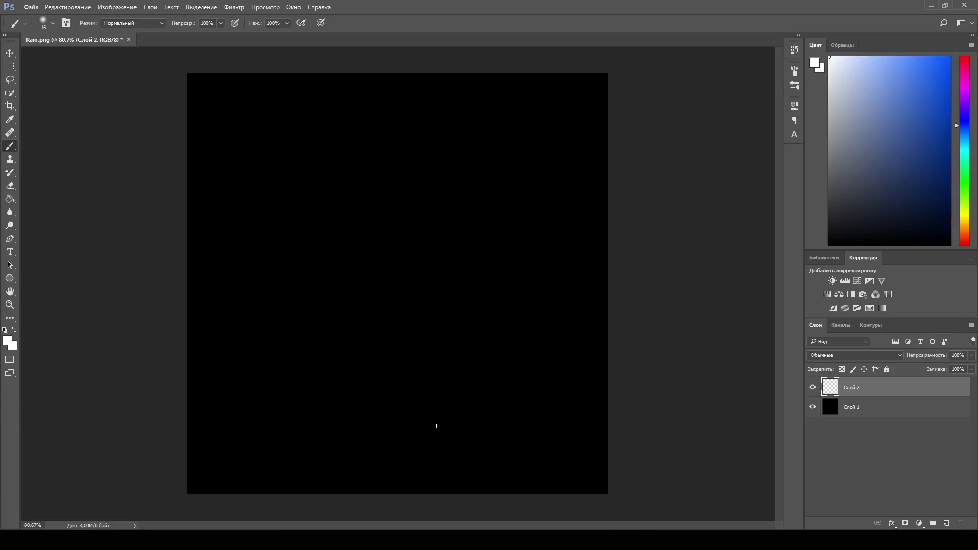
Step: Paint soft white dots scattered all over the black Rain canvas on Layer 2
{"action": "left_click", "coordinate": [388, 428]}
{"action": "left_click", "coordinate": [490, 394]}
{"action": "left_click", "coordinate": [537, 300]}
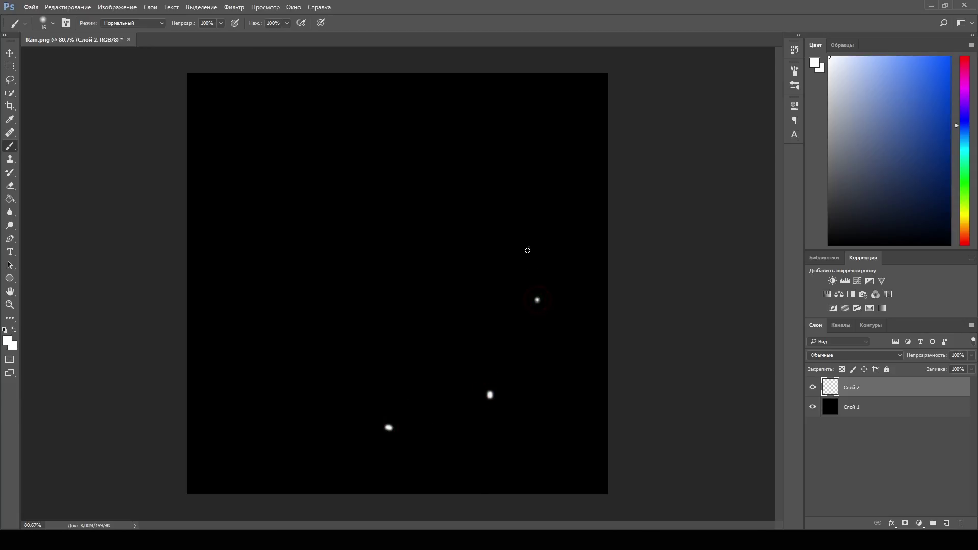
{"action": "left_click", "coordinate": [470, 140]}
{"action": "left_click", "coordinate": [381, 118]}
{"action": "left_click", "coordinate": [310, 150]}
{"action": "left_click", "coordinate": [249, 238]}
{"action": "left_click", "coordinate": [243, 330]}
{"action": "left_click", "coordinate": [410, 366]}
{"action": "left_click", "coordinate": [452, 309]}
{"action": "left_click", "coordinate": [435, 224]}
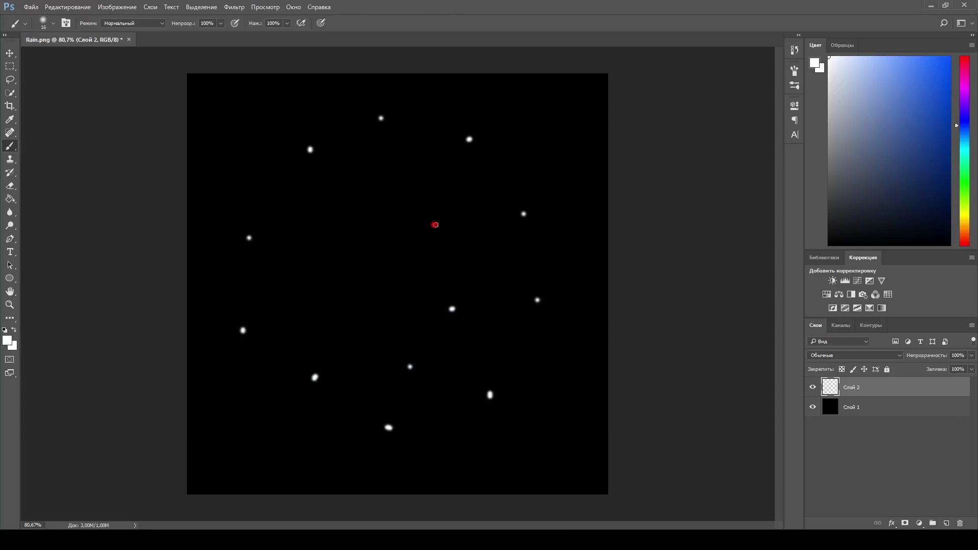
{"action": "left_click", "coordinate": [392, 172]}
{"action": "left_click", "coordinate": [304, 274]}
Step: Add one last dot, then create an empty Layer 3 and hide the dots layer
{"action": "left_click", "coordinate": [374, 291]}
{"action": "left_click", "coordinate": [946, 523]}
{"action": "left_click", "coordinate": [812, 407]}
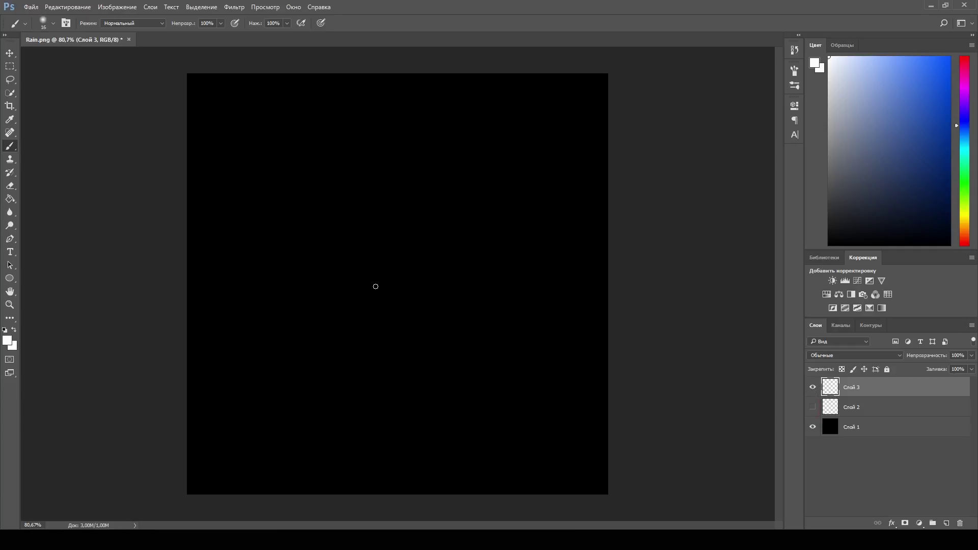
Step: Set the brush to 5 px and paint a horizontal band of tiny white dots mid-canvas
{"action": "left_click", "coordinate": [48, 25]}
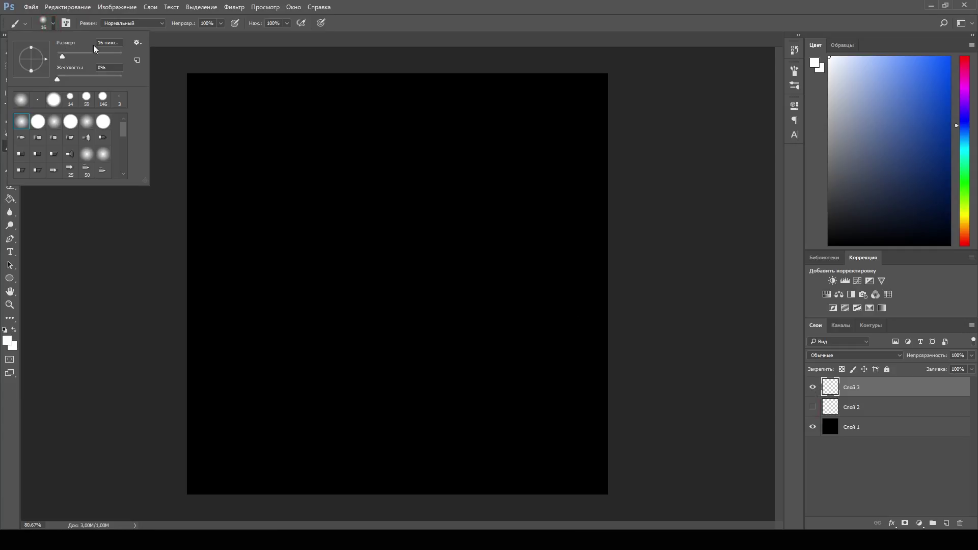
{"action": "type", "text": "5"}
{"action": "key", "text": "Return"}
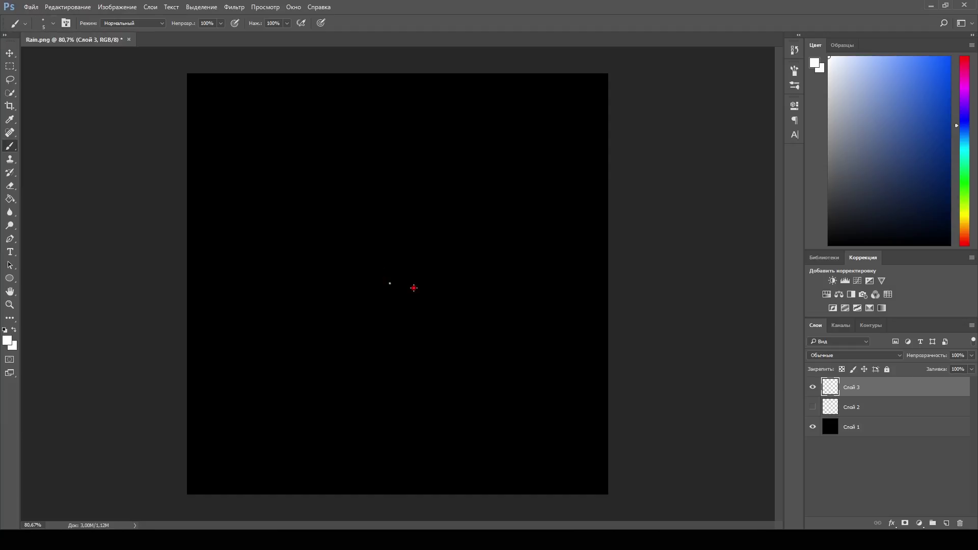
{"action": "left_click", "coordinate": [448, 283]}
{"action": "left_click", "coordinate": [418, 278]}
{"action": "left_click", "coordinate": [474, 291]}
{"action": "left_click", "coordinate": [477, 279]}
{"action": "left_click", "coordinate": [516, 292]}
{"action": "left_click", "coordinate": [498, 293]}
{"action": "left_click", "coordinate": [531, 283]}
{"action": "left_click", "coordinate": [557, 292]}
{"action": "left_click", "coordinate": [375, 299]}
{"action": "left_click", "coordinate": [339, 293]}
{"action": "left_click", "coordinate": [342, 288]}
{"action": "left_click", "coordinate": [288, 292]}
{"action": "left_click", "coordinate": [322, 283]}
{"action": "left_click", "coordinate": [244, 293]}
{"action": "left_click", "coordinate": [278, 274]}
{"action": "left_click", "coordinate": [297, 280]}
{"action": "left_click", "coordinate": [360, 271]}
{"action": "left_click", "coordinate": [475, 271]}
{"action": "left_click", "coordinate": [408, 303]}
Step: Free-transform the dots, stretching them vertically into long rain streaks
{"action": "key", "text": "ctrl+t"}
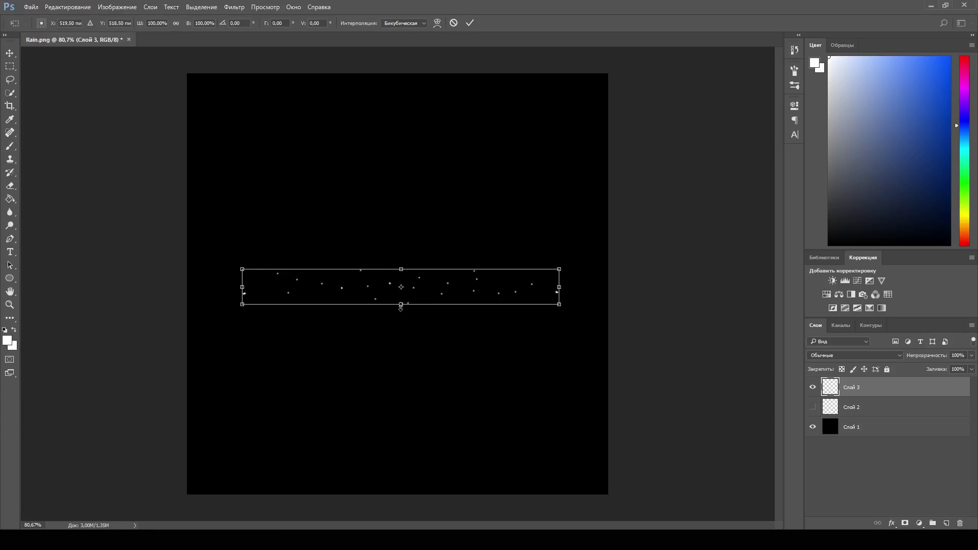
{"action": "left_click_drag", "start_coordinate": [401, 305], "coordinate": [401, 463]}
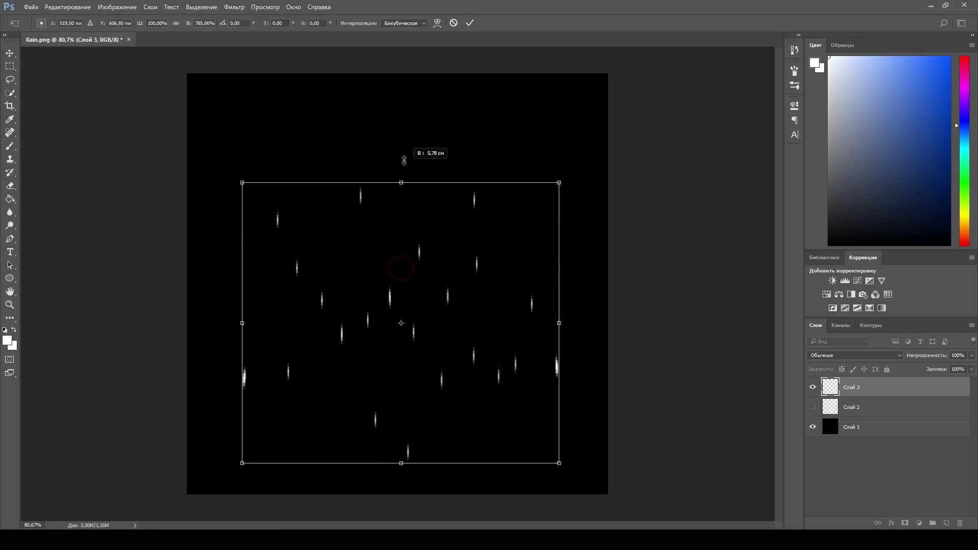
{"action": "left_click_drag", "start_coordinate": [399, 269], "coordinate": [401, 95]}
{"action": "left_click", "coordinate": [412, 252]}
{"action": "left_click_drag", "start_coordinate": [411, 253], "coordinate": [408, 258]}
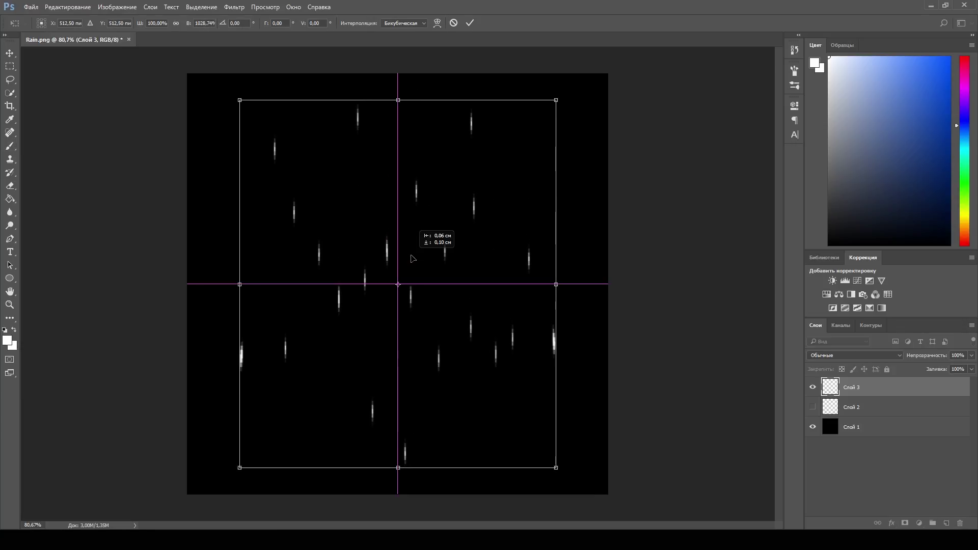
{"action": "key", "text": "Return"}
Step: Apply a Motion Blur filter to the stretched rain streaks
{"action": "key", "text": "b"}
{"action": "left_click", "coordinate": [229, 7]}
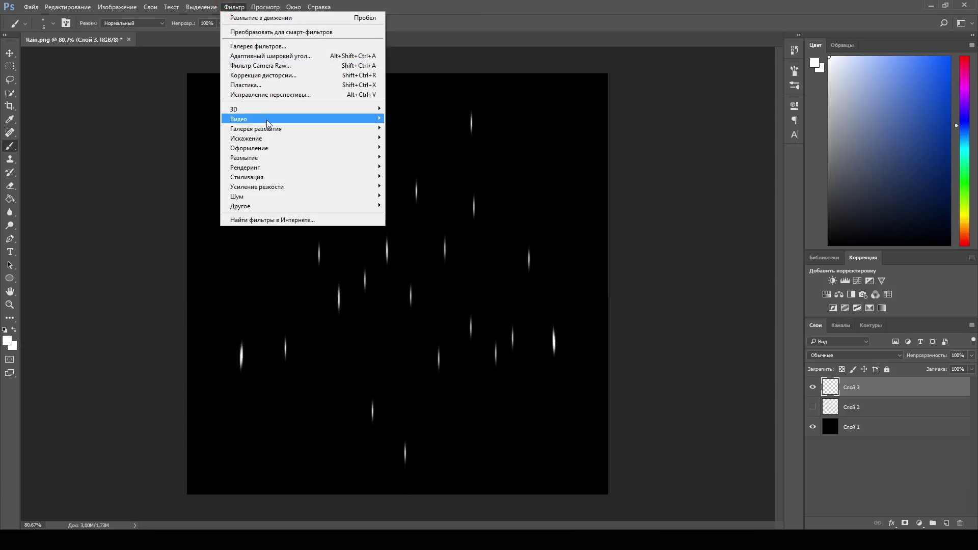
{"action": "mouse_move", "coordinate": [260, 158]}
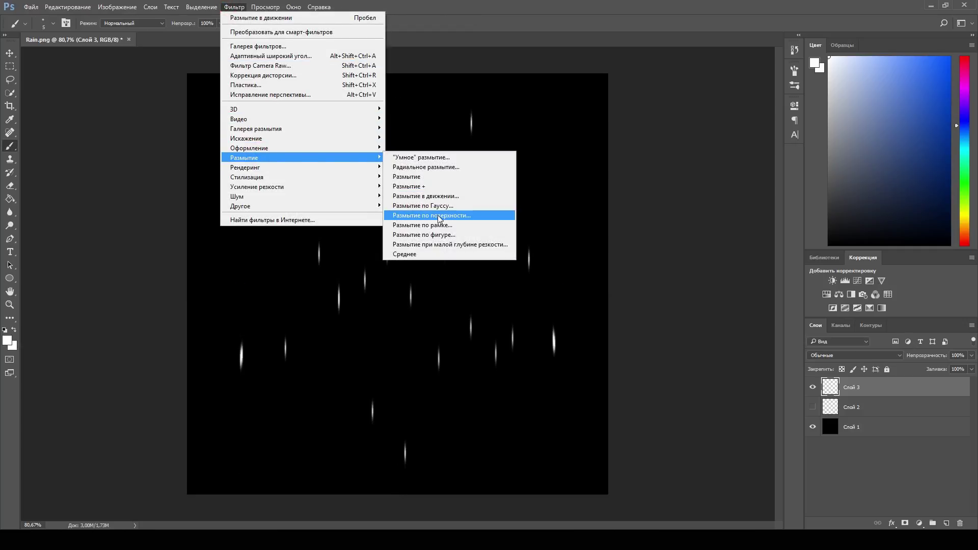
{"action": "left_click", "coordinate": [449, 199]}
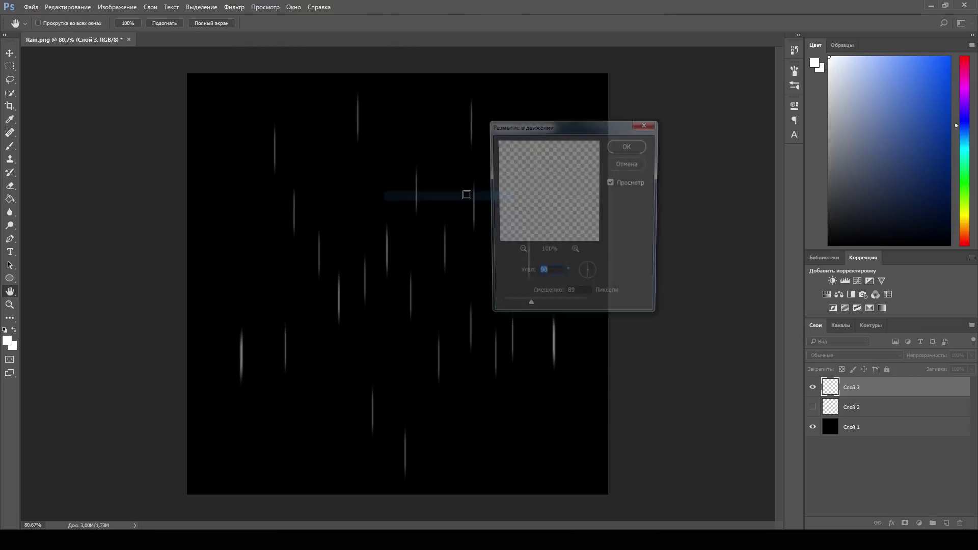
{"action": "left_click", "coordinate": [626, 145]}
Step: Rotate the blurred rain streaks 90° so they lie horizontally
{"action": "key", "text": "ctrl+t"}
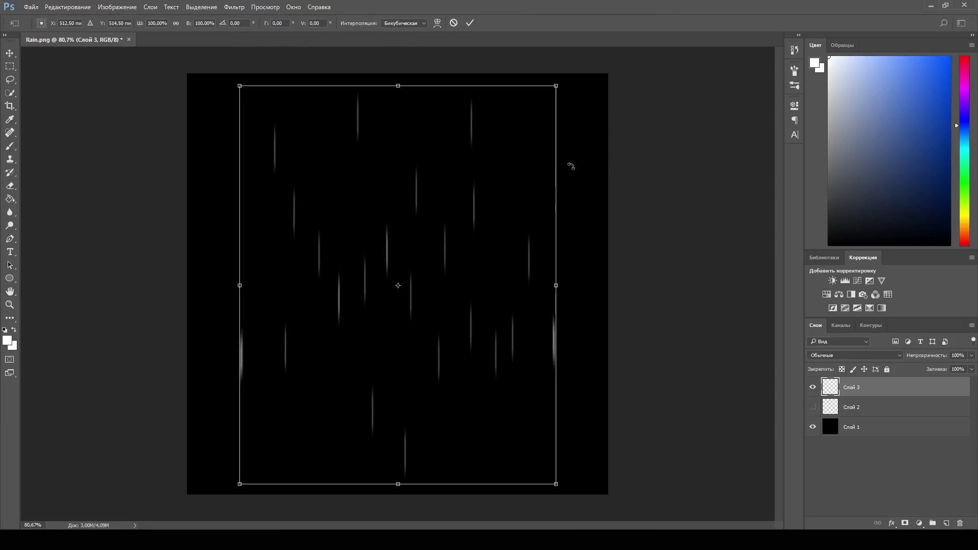
{"action": "left_click_drag", "start_coordinate": [594, 149], "coordinate": [462, 390], "text": "shift"}
{"action": "key", "text": "Return"}
{"action": "key", "text": "b"}
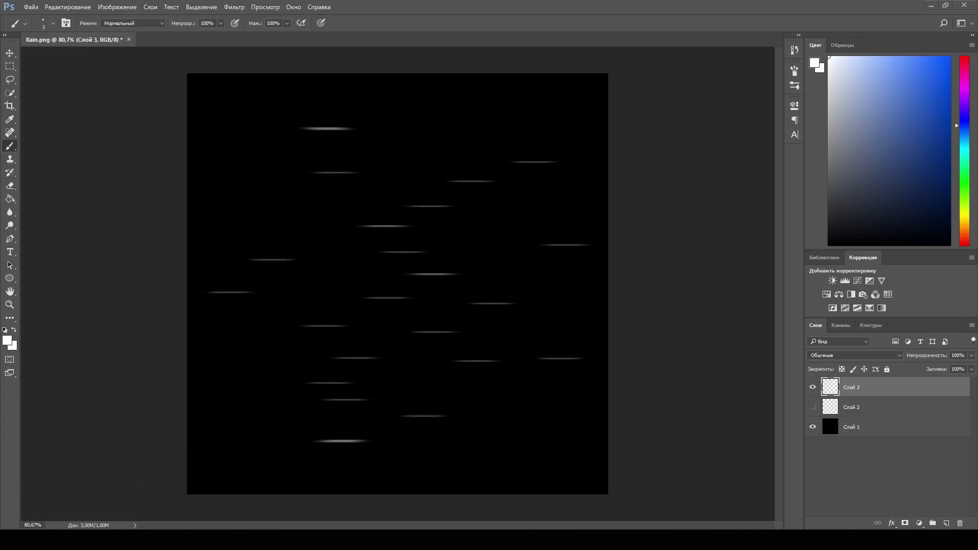
Step: Return to Unity's Sand storm assets folder showing the Clouds, Dust, Rain and Snow textures
{"action": "key", "text": "alt+Tab"}
{"action": "scroll", "coordinate": [203, 225], "scroll_direction": "up", "scroll_amount": 3}
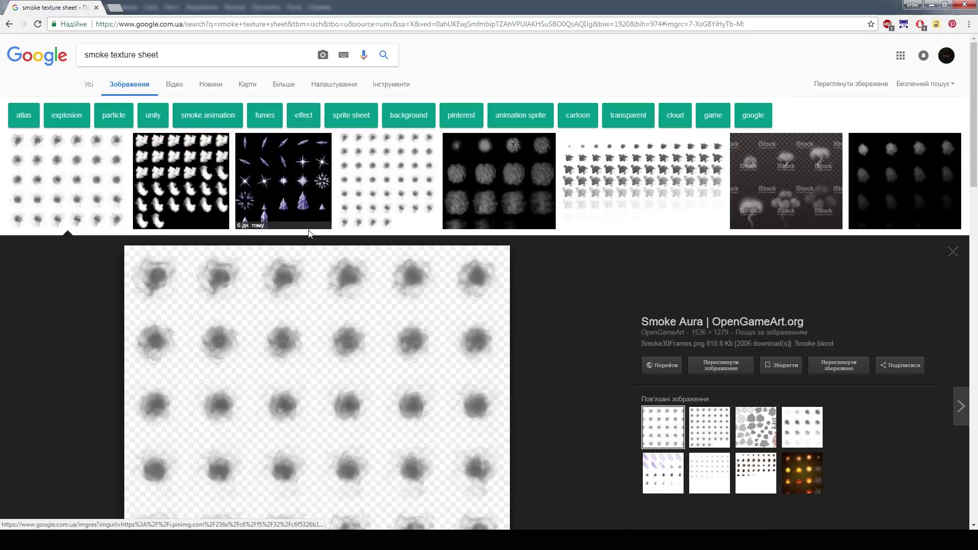
{"action": "scroll", "coordinate": [286, 266], "scroll_direction": "down", "scroll_amount": 2}
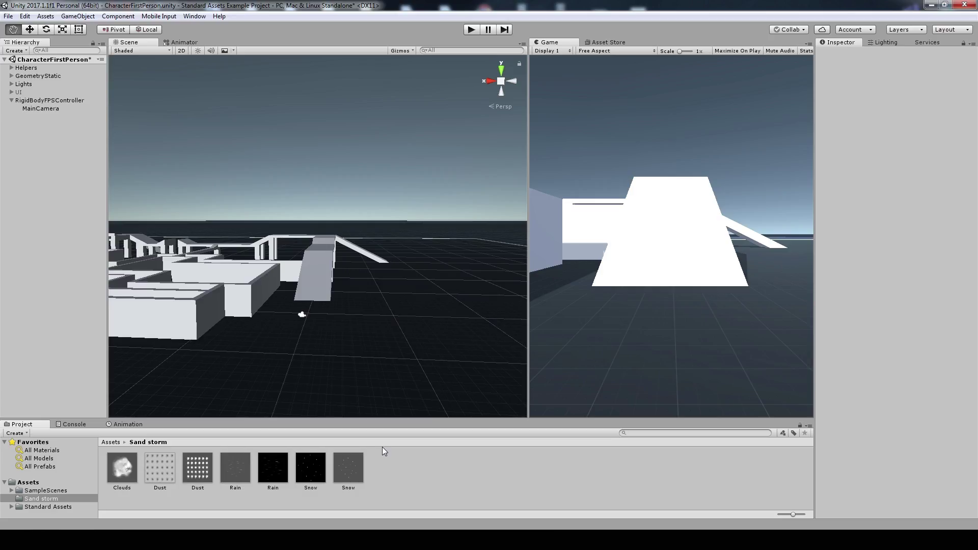
{"action": "left_click", "coordinate": [351, 471]}
{"action": "left_click", "coordinate": [239, 470]}
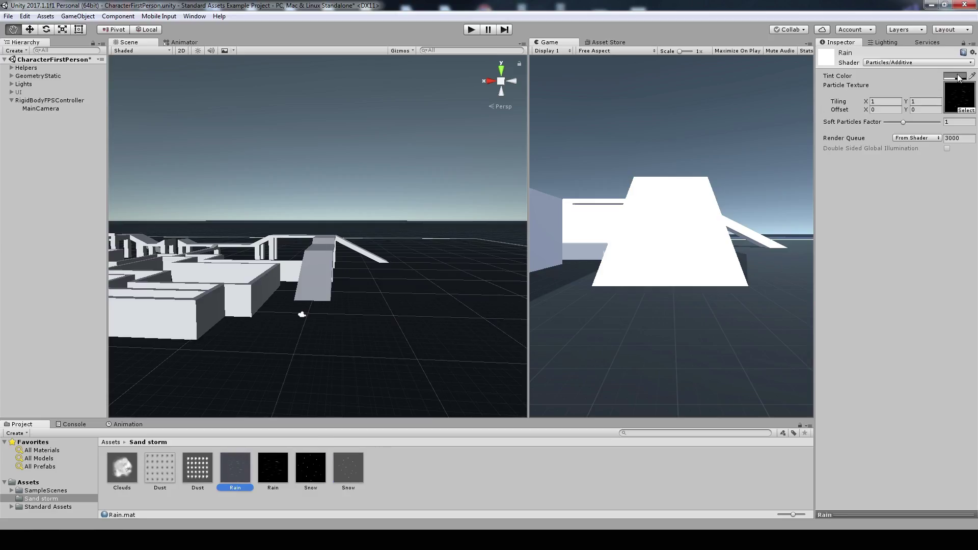
{"action": "left_click", "coordinate": [200, 471]}
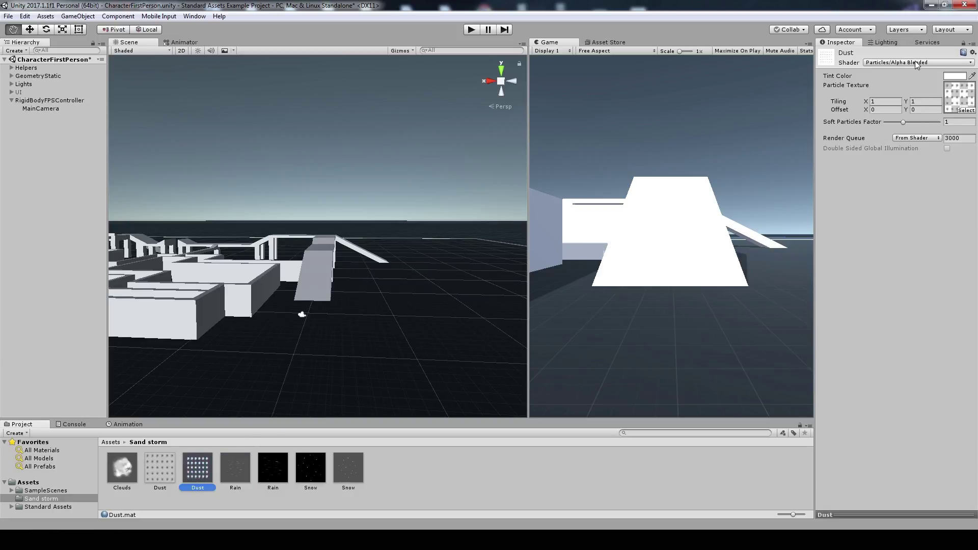
{"action": "left_click", "coordinate": [956, 76]}
{"action": "left_click", "coordinate": [749, 115]}
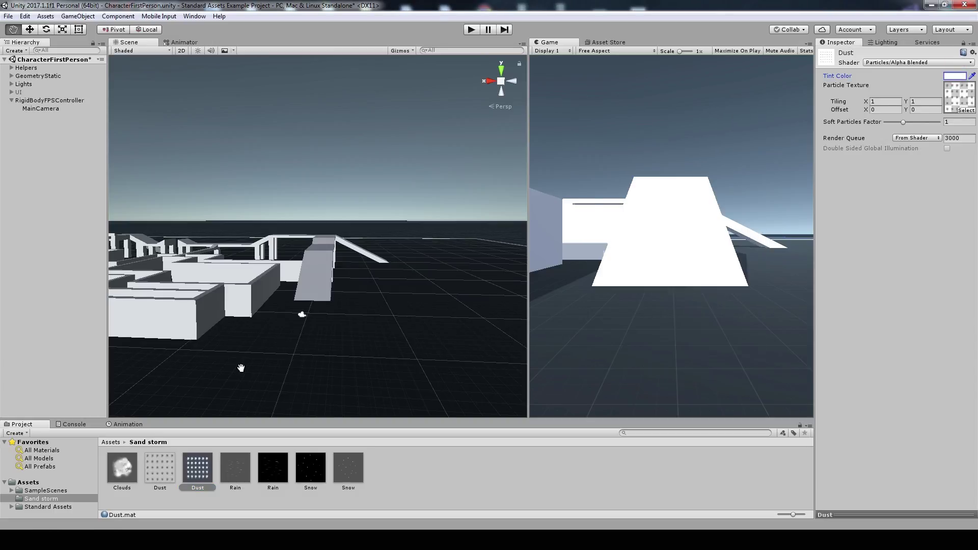
{"action": "left_click", "coordinate": [128, 472]}
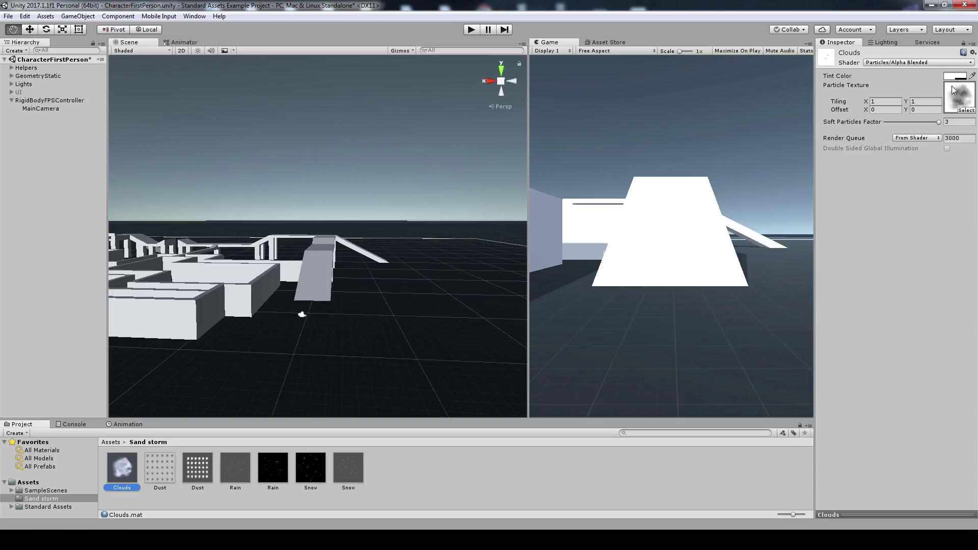
{"action": "left_click", "coordinate": [383, 468]}
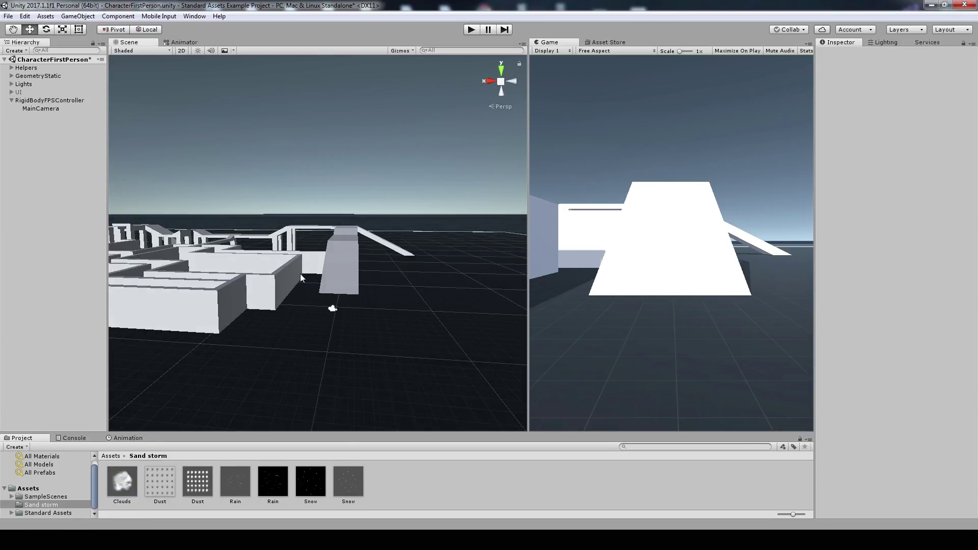
Step: Add a particle system named Snow and move it to the scene root
{"action": "left_click", "coordinate": [41, 108]}
{"action": "right_click", "coordinate": [41, 101]}
{"action": "mouse_move", "coordinate": [79, 220]}
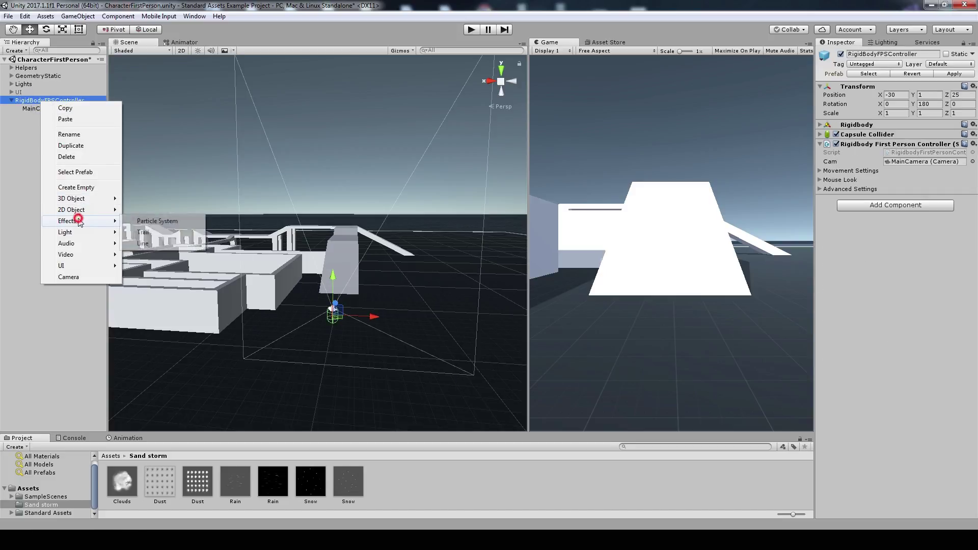
{"action": "left_click", "coordinate": [157, 220]}
{"action": "right_click", "coordinate": [33, 117]}
{"action": "left_click", "coordinate": [66, 149]}
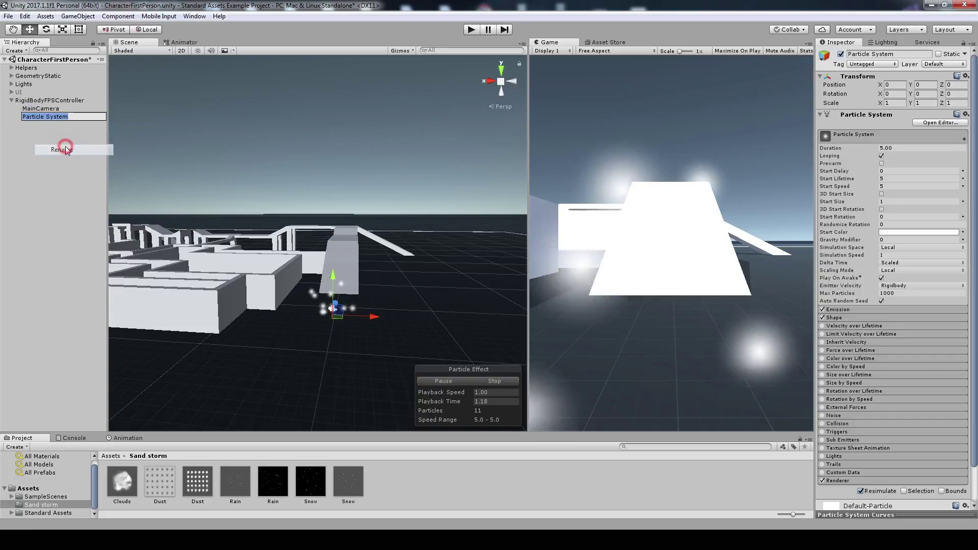
{"action": "type", "text": "Snow"}
{"action": "left_click", "coordinate": [39, 163]}
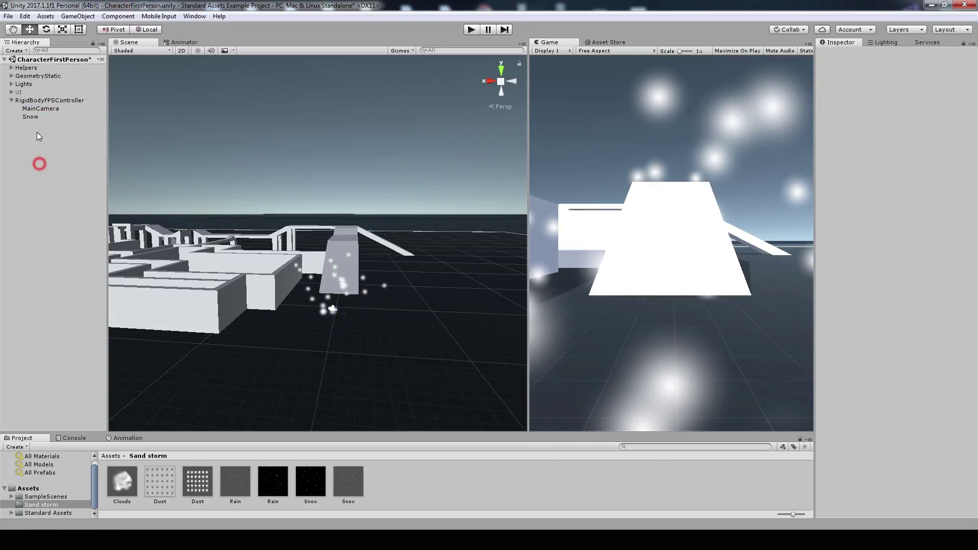
{"action": "left_click", "coordinate": [31, 117]}
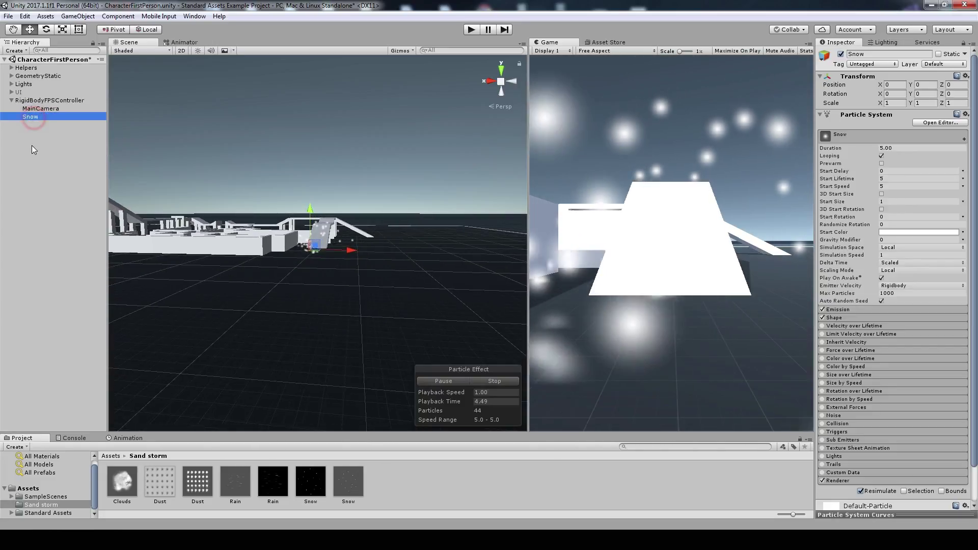
{"action": "left_click_drag", "start_coordinate": [30, 116], "coordinate": [51, 203]}
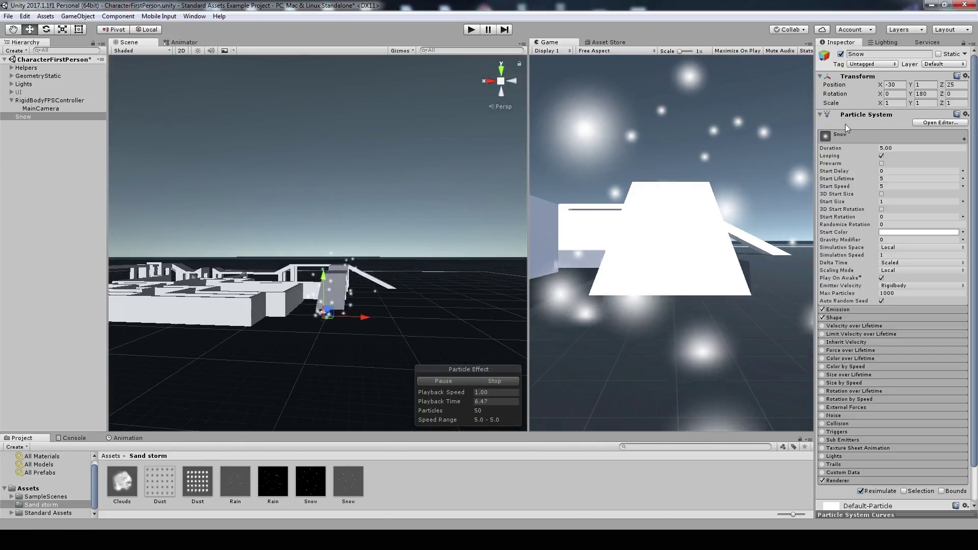
Step: Raise the Snow emitter to height 20 with Y rotation 0 and start speed 0
{"action": "left_click", "coordinate": [925, 85]}
{"action": "type", "text": "20"}
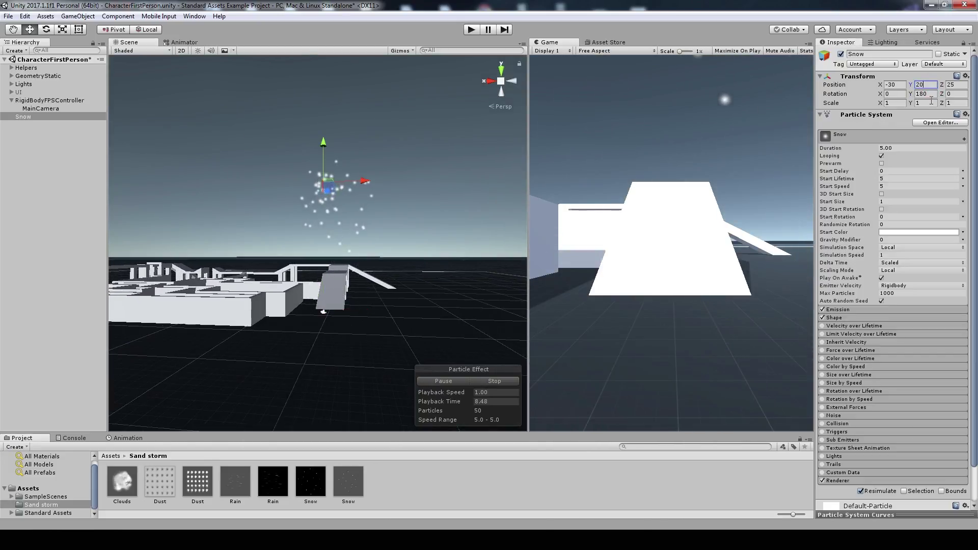
{"action": "left_click", "coordinate": [925, 94]}
{"action": "type", "text": "0"}
{"action": "key", "text": "Return"}
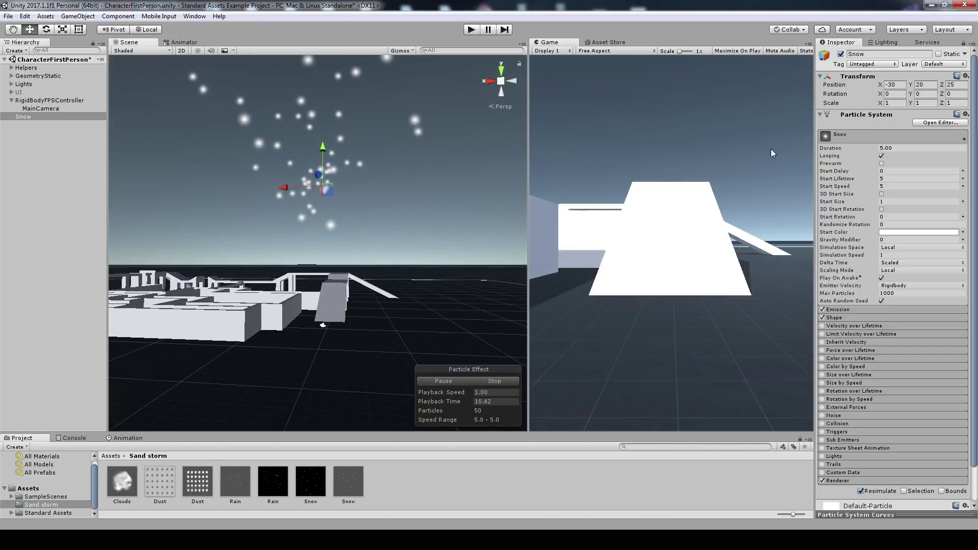
{"action": "left_click", "coordinate": [889, 187]}
{"action": "type", "text": "0"}
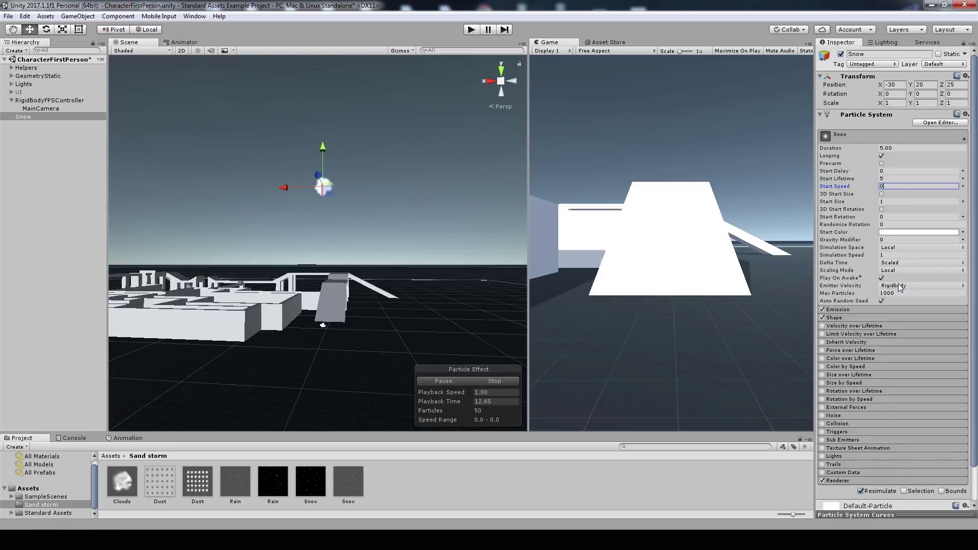
Step: Enable Velocity over Lifetime with Y random between two constants, -3 and -6
{"action": "scroll", "coordinate": [901, 288], "scroll_direction": "down", "scroll_amount": 3}
{"action": "left_click", "coordinate": [822, 287]}
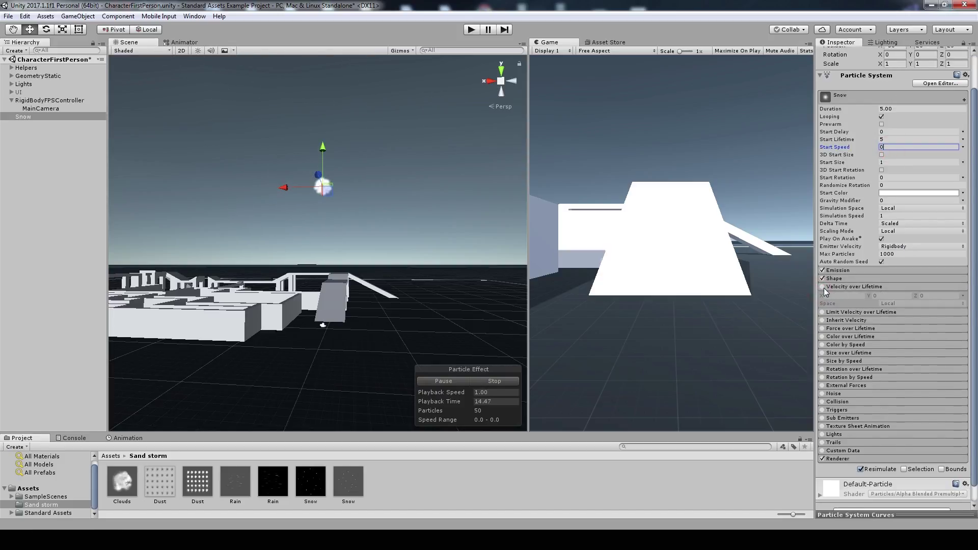
{"action": "left_click", "coordinate": [883, 296]}
{"action": "type", "text": "5"}
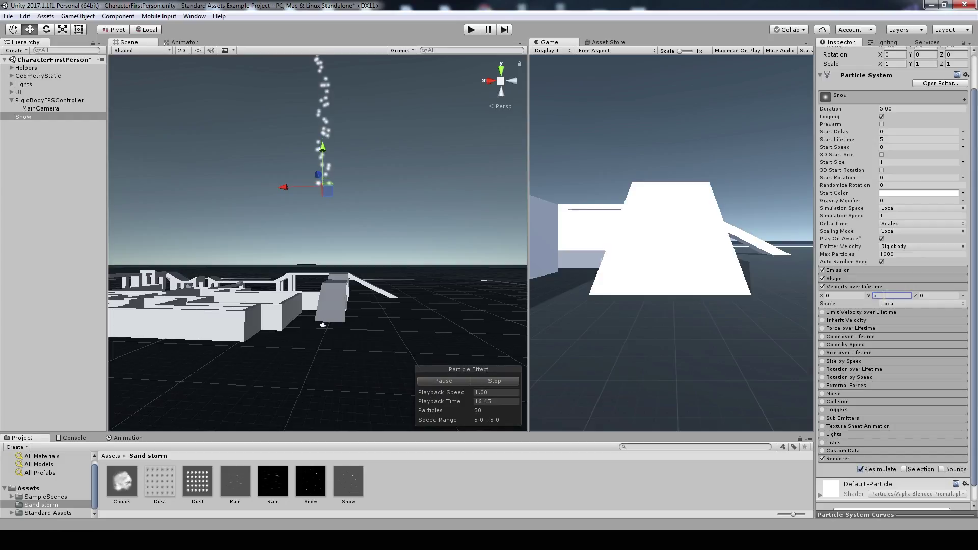
{"action": "type", "text": "-5"}
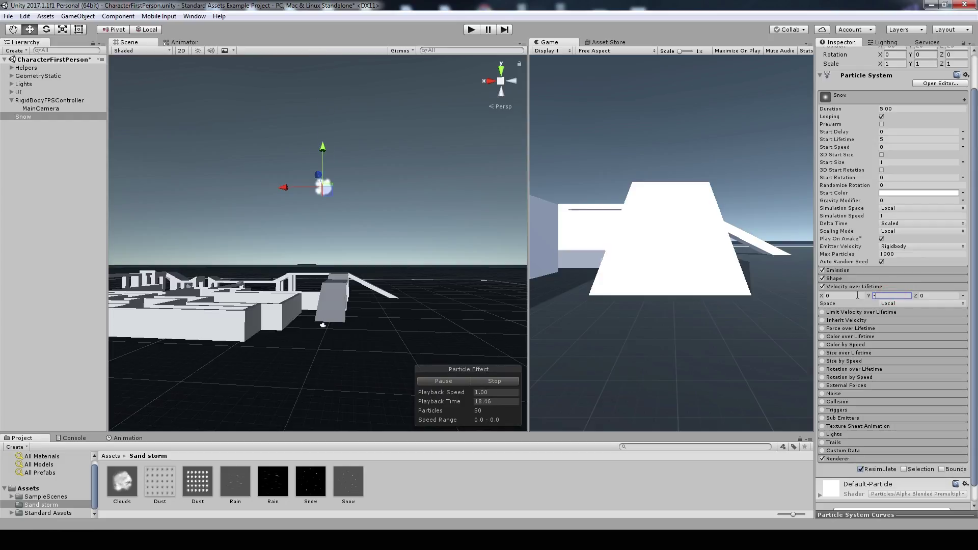
{"action": "left_click", "coordinate": [963, 296]}
{"action": "left_click", "coordinate": [922, 330]}
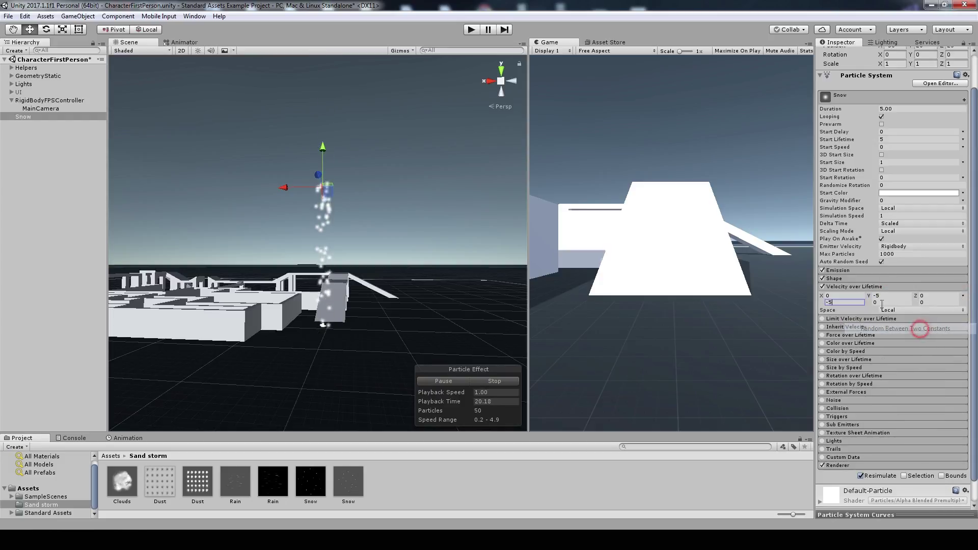
{"action": "left_click", "coordinate": [891, 297]}
{"action": "type", "text": "-3"}
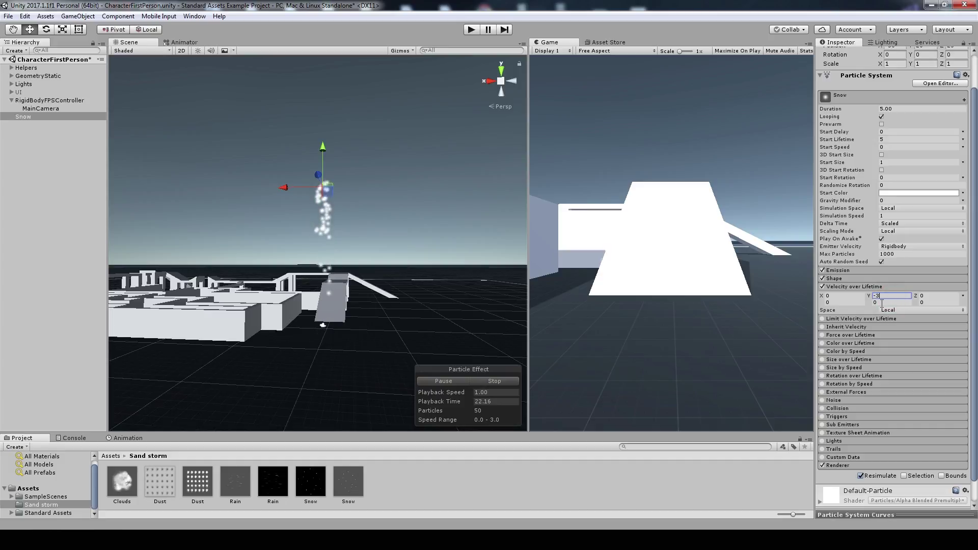
{"action": "left_click", "coordinate": [881, 302]}
{"action": "type", "text": "-6"}
Step: Assign the Snow material in the Renderer and set Max Particle Size to 10
{"action": "right_click_drag", "start_coordinate": [497, 266], "coordinate": [415, 240]}
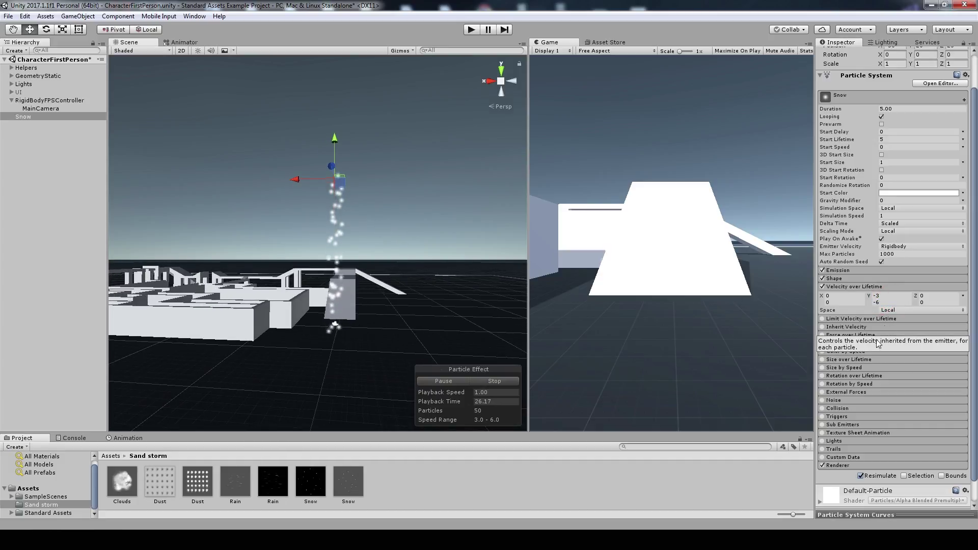
{"action": "scroll", "coordinate": [866, 397], "scroll_direction": "down", "scroll_amount": 1}
{"action": "left_click", "coordinate": [838, 442]}
{"action": "scroll", "coordinate": [831, 402], "scroll_direction": "down", "scroll_amount": 5}
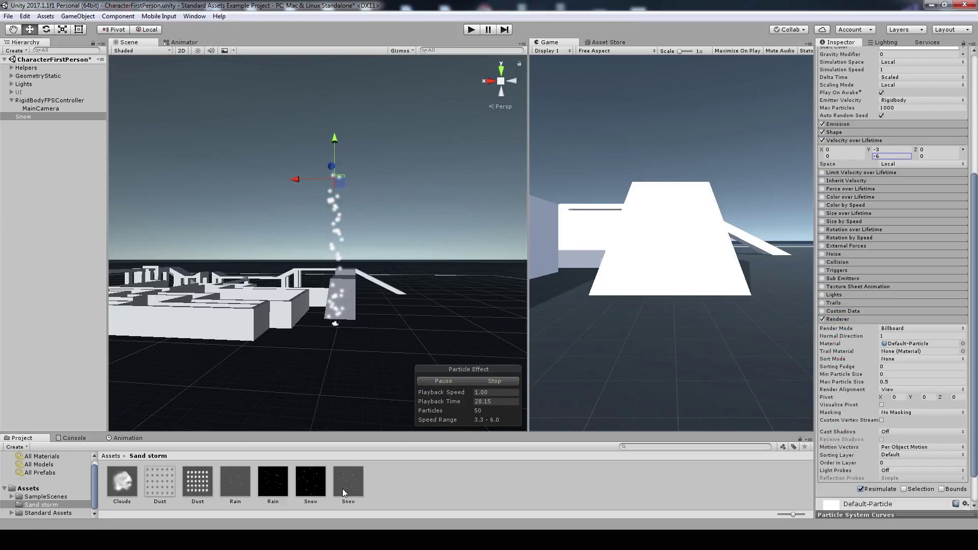
{"action": "left_click_drag", "start_coordinate": [342, 488], "coordinate": [912, 343]}
{"action": "left_click", "coordinate": [892, 382]}
{"action": "type", "text": "10"}
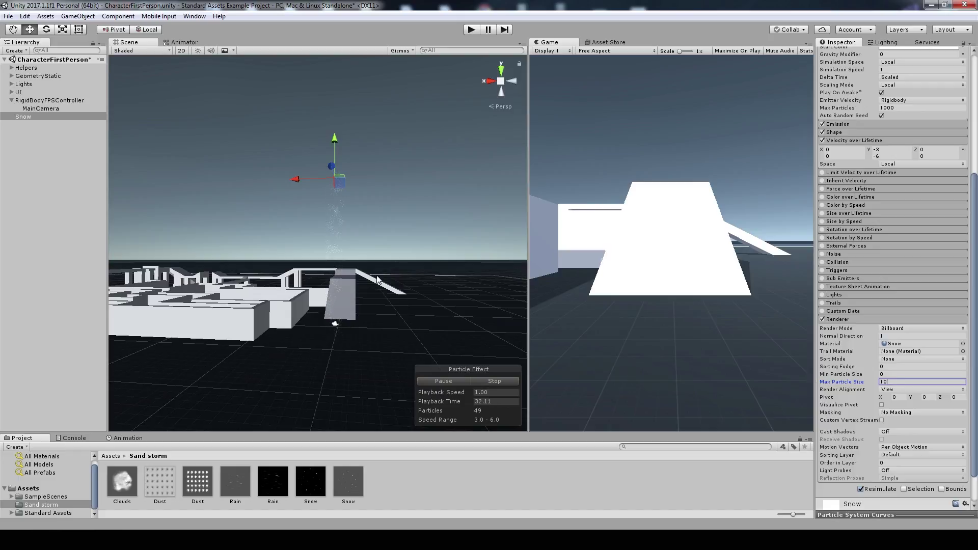
{"action": "right_click_drag", "start_coordinate": [376, 280], "coordinate": [860, 287], "text": "alt"}
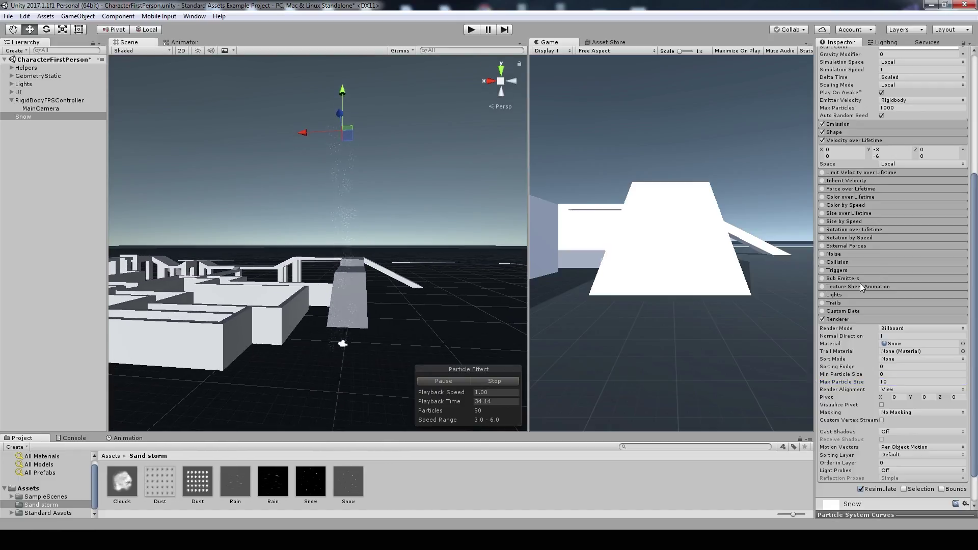
{"action": "scroll", "coordinate": [866, 283], "scroll_direction": "up", "scroll_amount": 5}
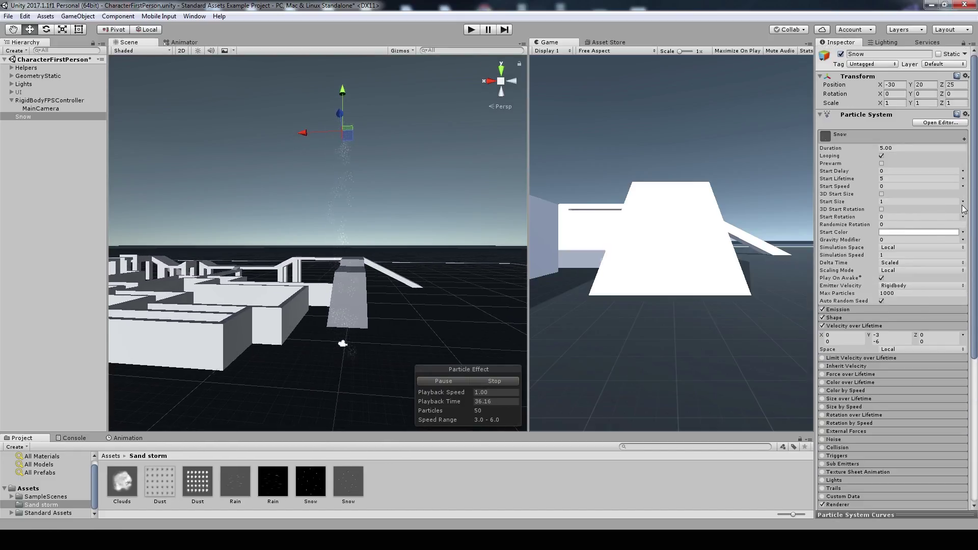
Step: Make the Snow start size random between 3 and 6
{"action": "left_click", "coordinate": [962, 201]}
{"action": "left_click", "coordinate": [942, 235]}
{"action": "left_click", "coordinate": [913, 202]}
{"action": "type", "text": "3"}
{"action": "left_click", "coordinate": [945, 202]}
{"action": "key", "text": "Return"}
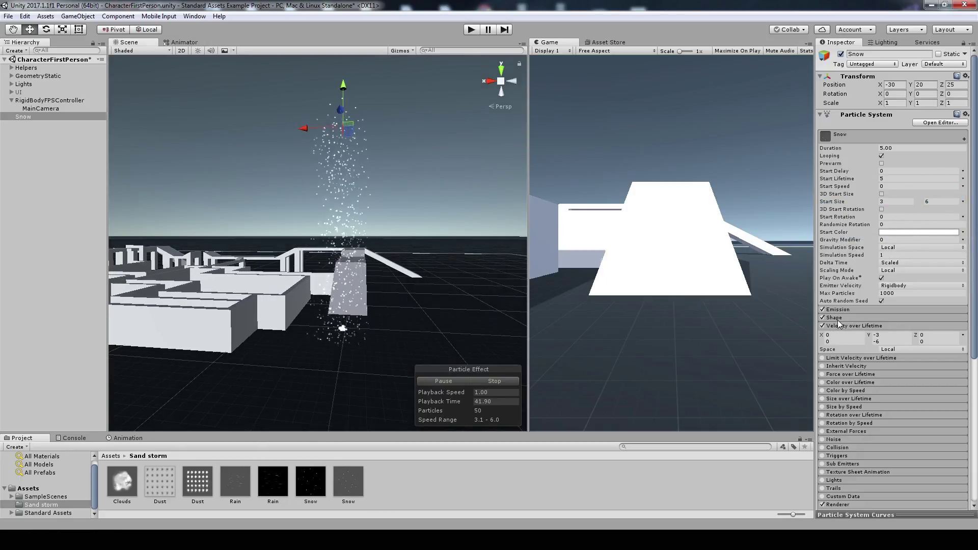
Step: Set the emitter shape to a Box scaled 50 × 2 × 50
{"action": "left_click", "coordinate": [834, 317]}
{"action": "left_click", "coordinate": [895, 327]}
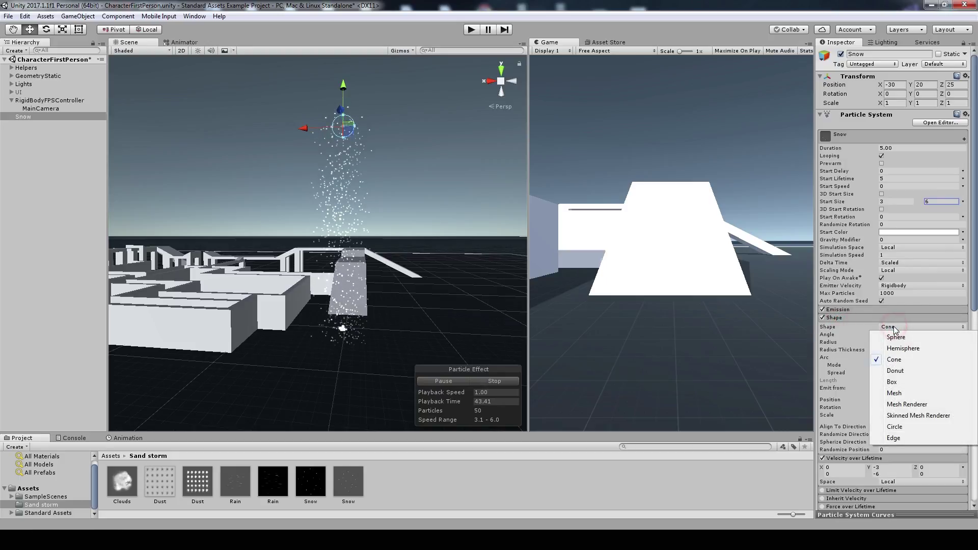
{"action": "left_click", "coordinate": [899, 381]}
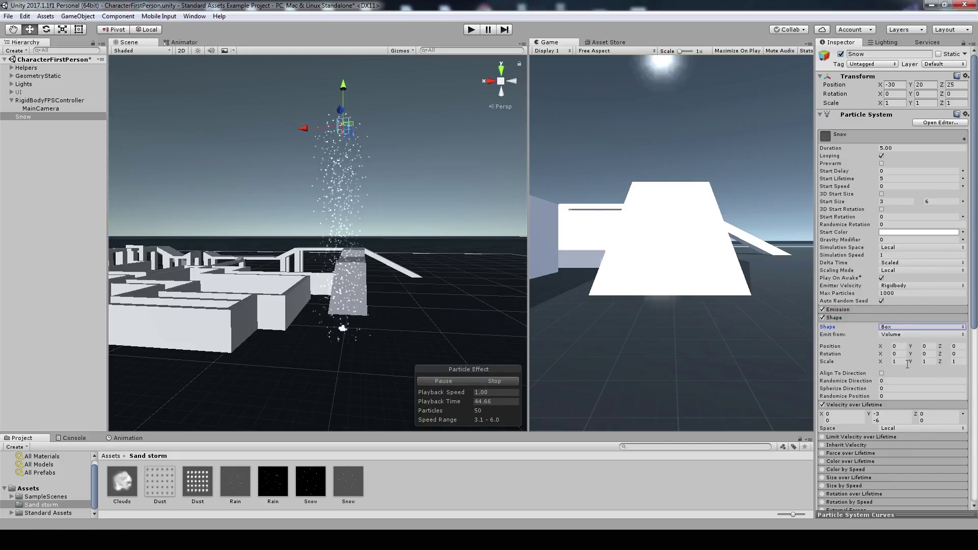
{"action": "left_click", "coordinate": [897, 361]}
{"action": "type", "text": "50"}
{"action": "left_click", "coordinate": [955, 362]}
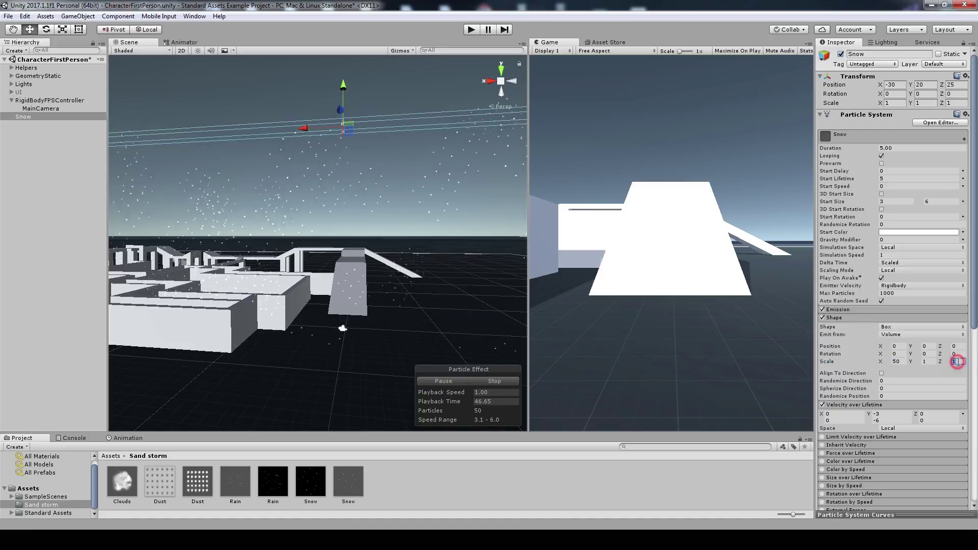
{"action": "type", "text": "50"}
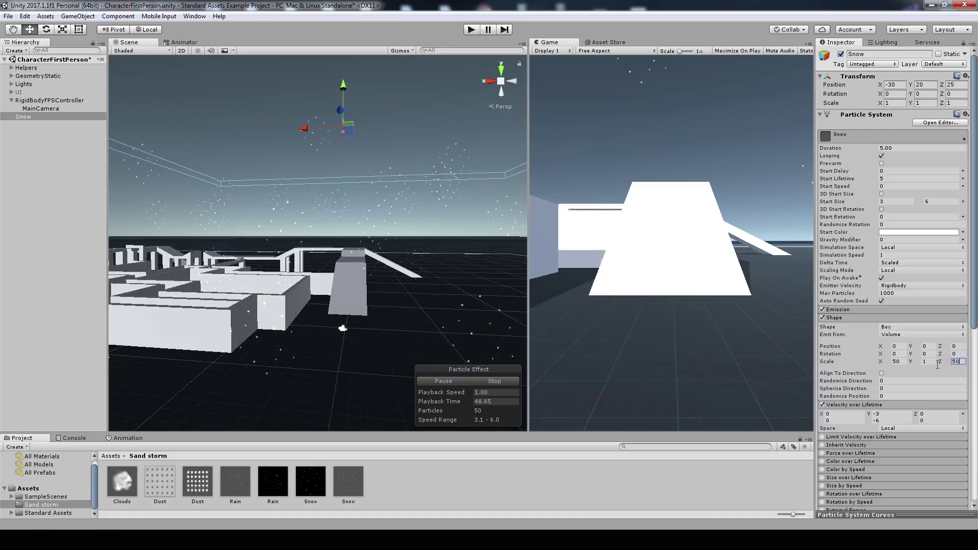
{"action": "left_click", "coordinate": [924, 361]}
{"action": "type", "text": "2"}
{"action": "key", "text": "Return"}
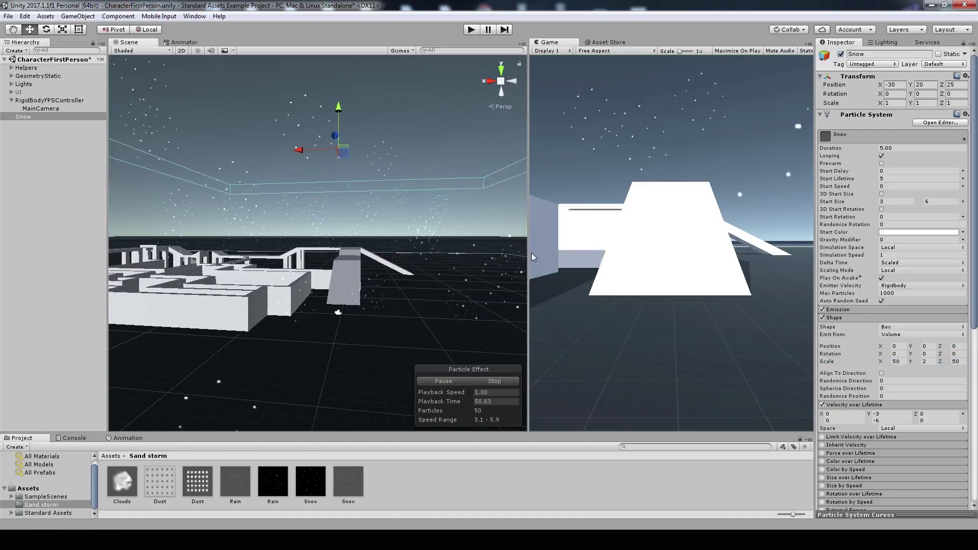
Step: Set the emission rate to 500 per second and Max Particles to 10000
{"action": "left_click", "coordinate": [846, 309]}
{"action": "left_click", "coordinate": [890, 318]}
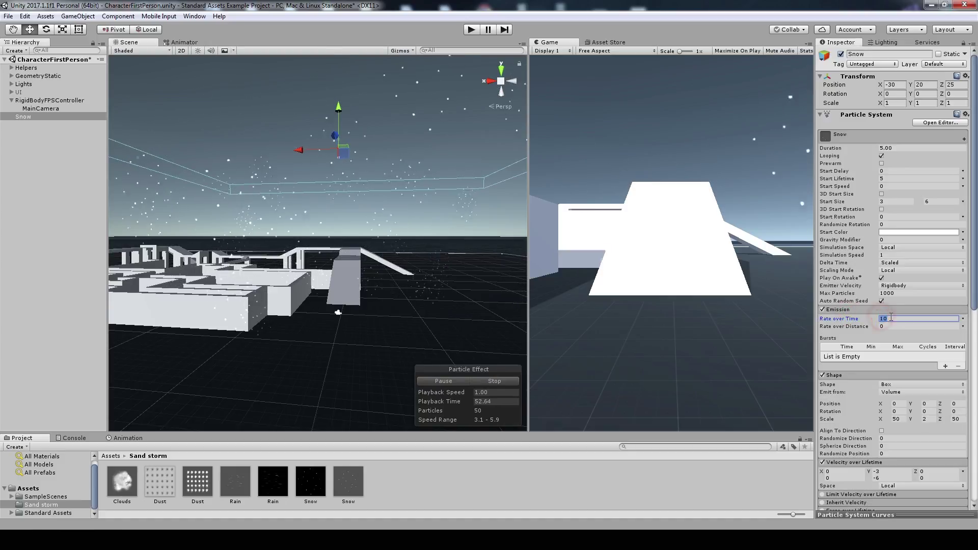
{"action": "type", "text": "500"}
{"action": "left_click", "coordinate": [902, 293]}
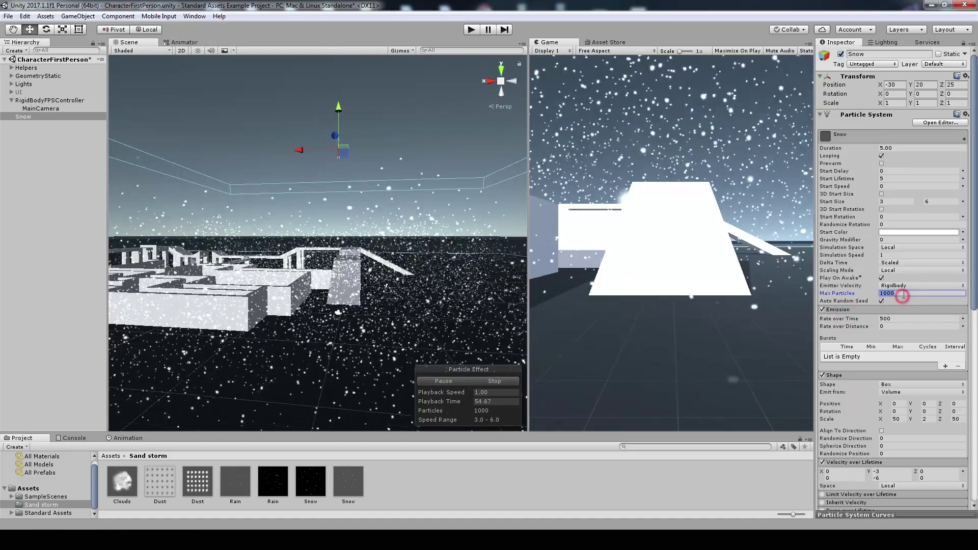
{"action": "type", "text": "1"}
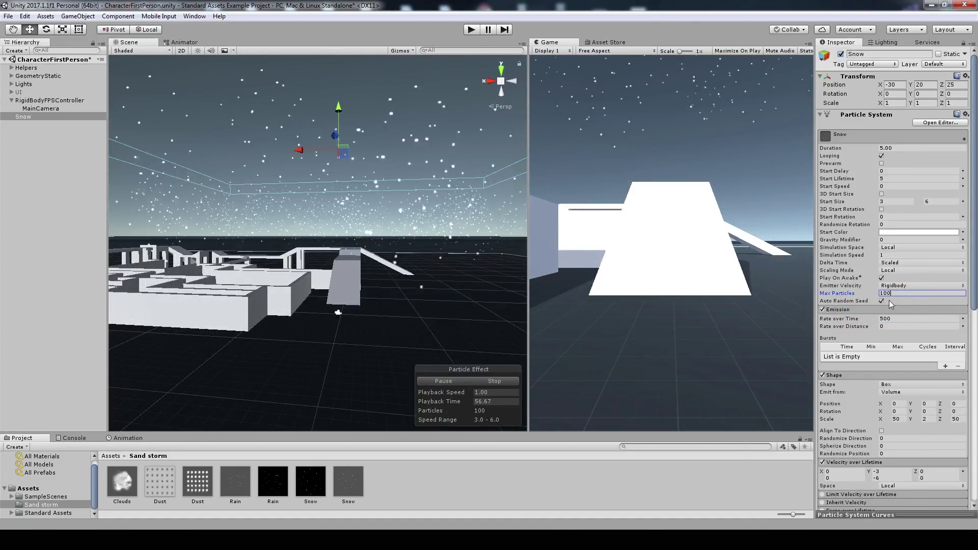
{"action": "type", "text": "00"}
{"action": "key", "text": "Return"}
{"action": "right_click_drag", "start_coordinate": [397, 204], "coordinate": [410, 249]}
Step: Give the start colour a random range from mid grey to blue-grey 546780
{"action": "left_click", "coordinate": [963, 232]}
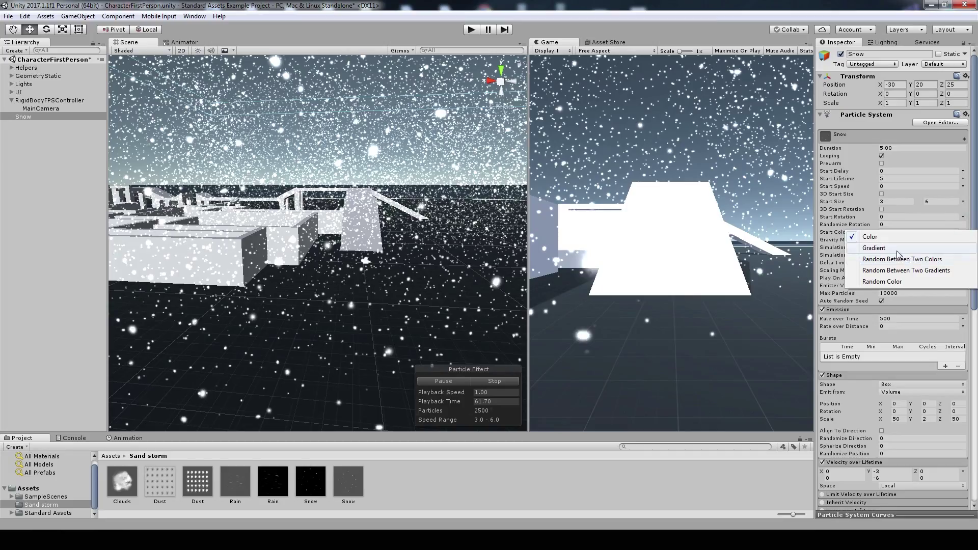
{"action": "left_click", "coordinate": [912, 259]}
{"action": "left_click", "coordinate": [910, 233]}
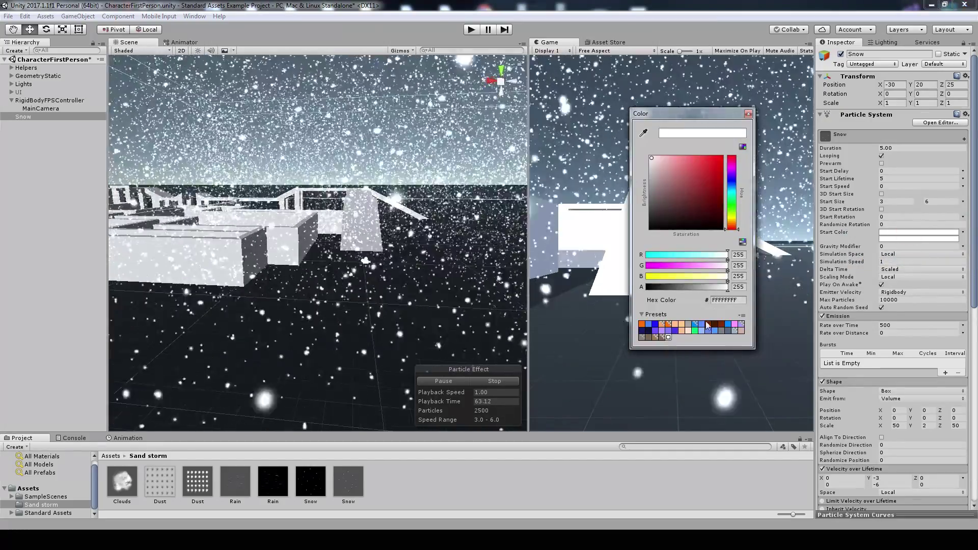
{"action": "left_click", "coordinate": [723, 332]}
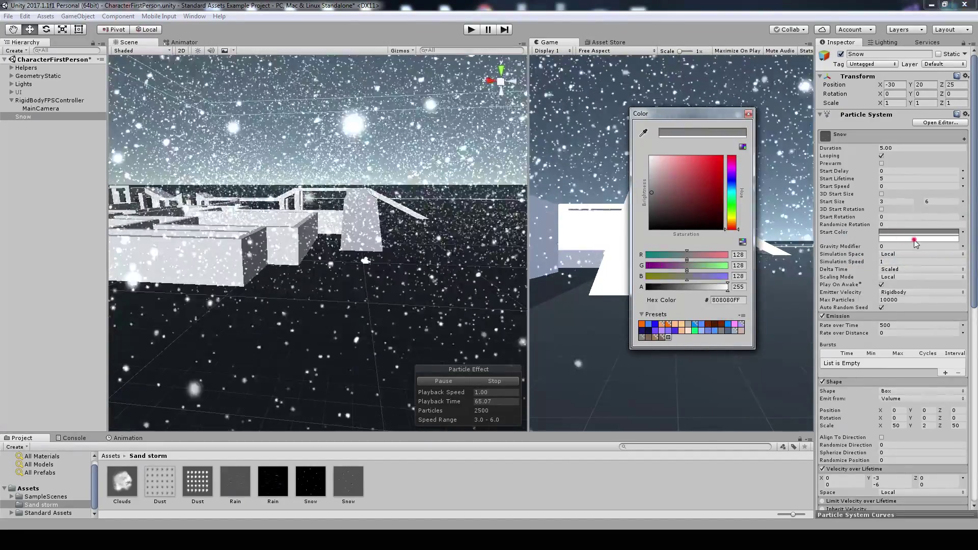
{"action": "left_click", "coordinate": [915, 239]}
{"action": "left_click", "coordinate": [725, 330]}
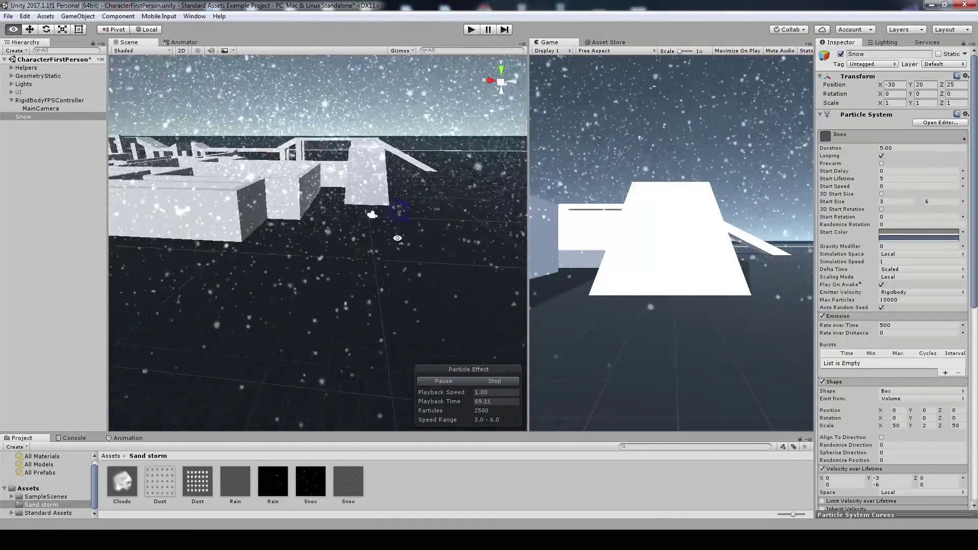
Step: Switch Simulation Space to World and frame the Snow emitter in the scene
{"action": "left_click", "coordinate": [908, 277]}
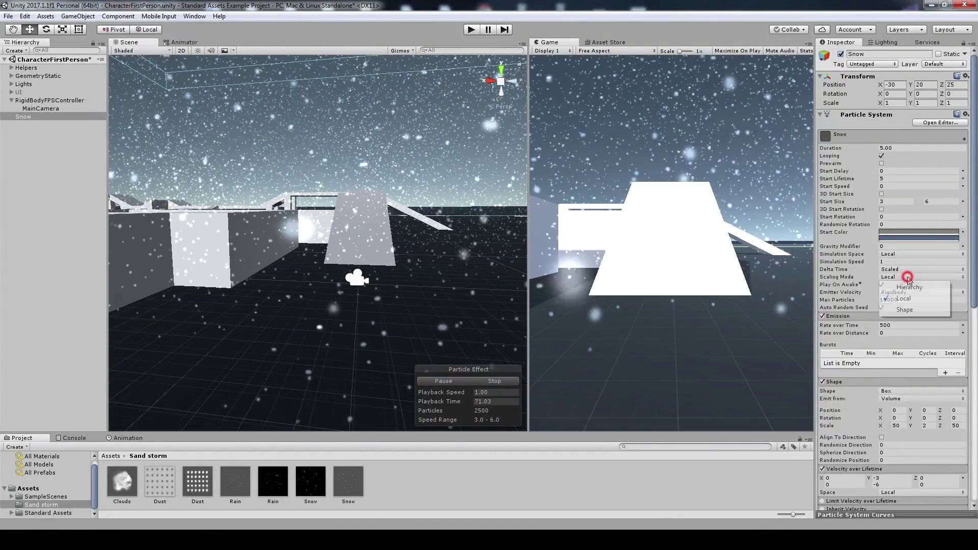
{"action": "left_click", "coordinate": [888, 254]}
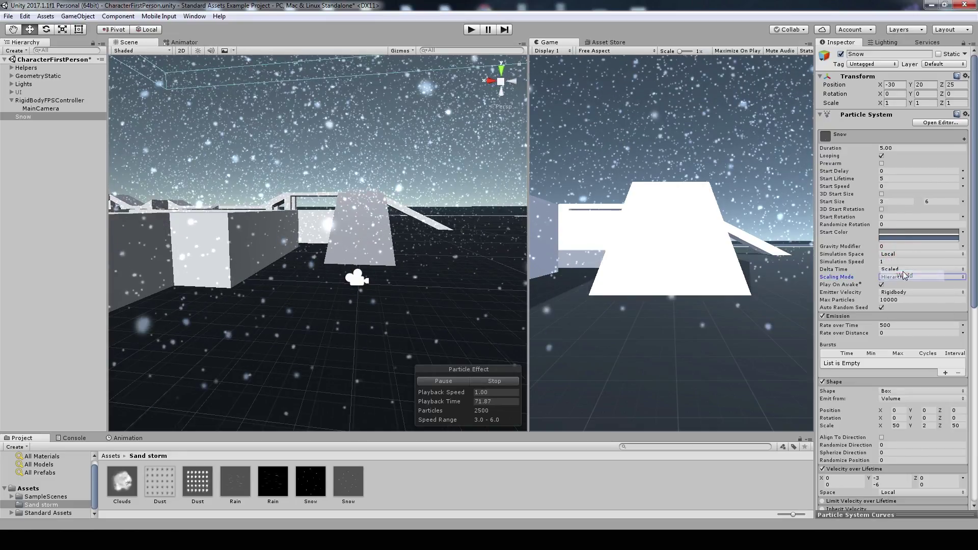
{"action": "left_click", "coordinate": [904, 275]}
{"action": "key", "text": "f"}
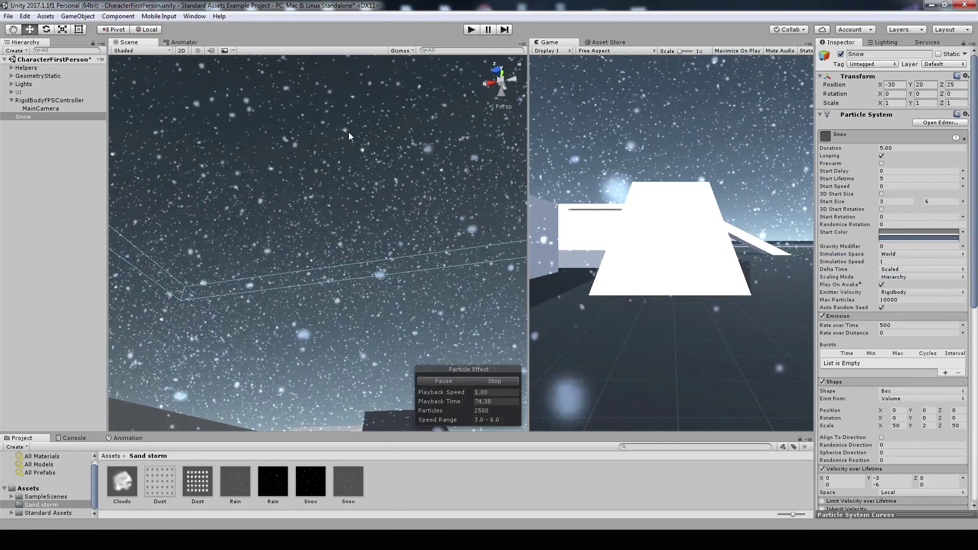
{"action": "scroll", "coordinate": [940, 402], "scroll_direction": "down", "scroll_amount": 5}
{"action": "scroll", "coordinate": [933, 409], "scroll_direction": "down", "scroll_amount": 5}
Step: Enter 10 as the Renderer's Max Particle Size and view the flakes across the level
{"action": "scroll", "coordinate": [933, 408], "scroll_direction": "down", "scroll_amount": 5}
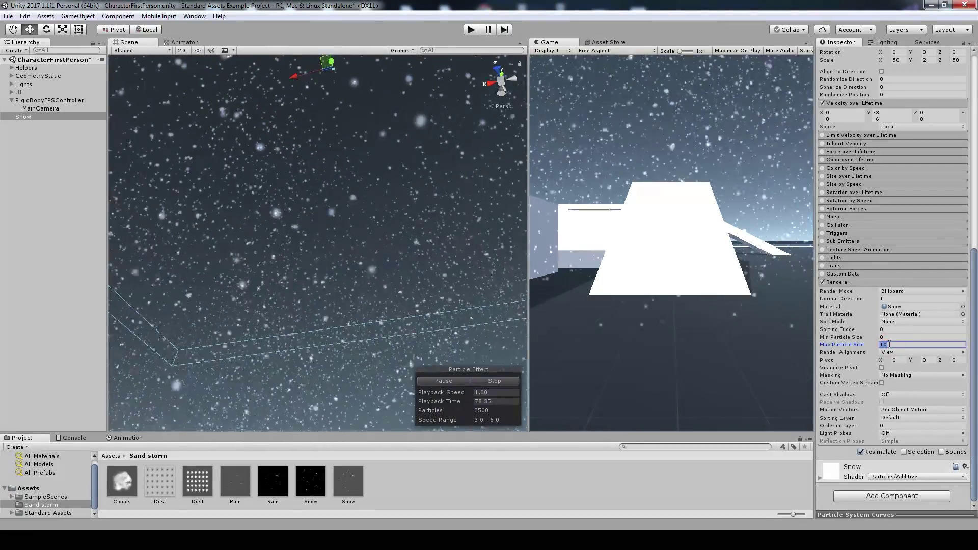
{"action": "right_click_drag", "start_coordinate": [349, 234], "coordinate": [353, 191]}
{"action": "type", "text": "1"}
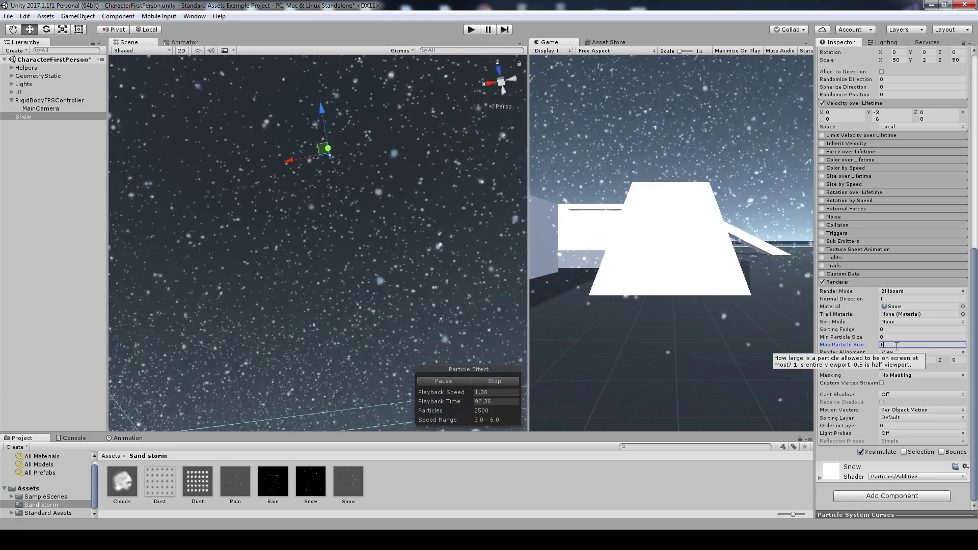
{"action": "type", "text": "0"}
{"action": "mouse_move", "coordinate": [353, 244]}
{"action": "left_mouse_down", "text": "alt"}
{"action": "mouse_move", "coordinate": [384, 409]}
{"action": "mouse_move", "coordinate": [286, 326]}
{"action": "left_mouse_up", "text": "alt"}
Step: Create a particle system under Snow and name it 'Ground fog'
{"action": "left_click", "coordinate": [23, 118]}
{"action": "right_click", "coordinate": [23, 118]}
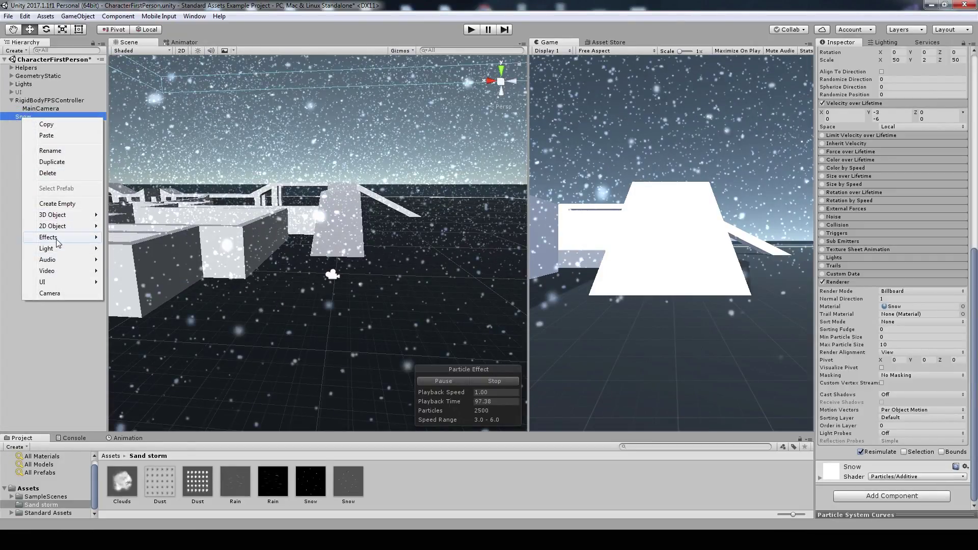
{"action": "left_click", "coordinate": [138, 238]}
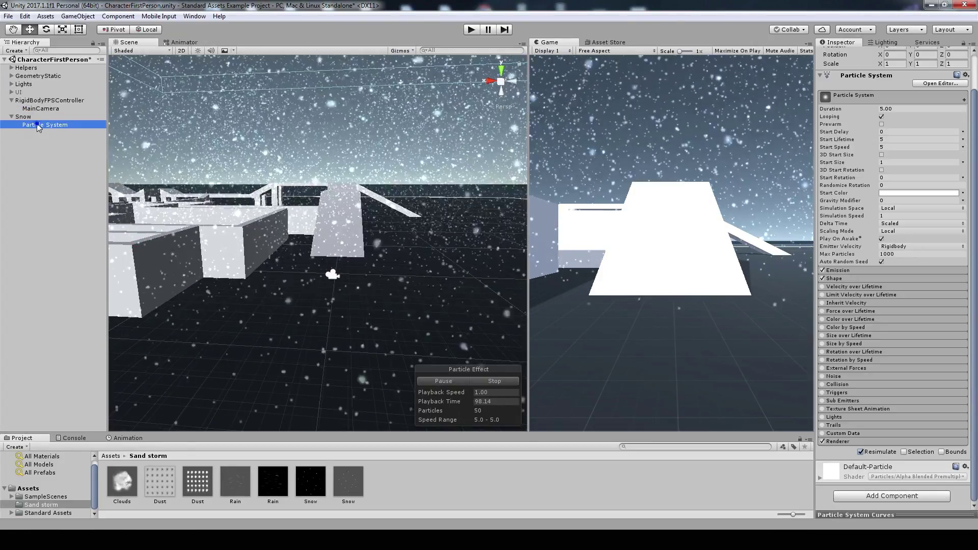
{"action": "right_click", "coordinate": [35, 125]}
{"action": "left_click", "coordinate": [63, 158]}
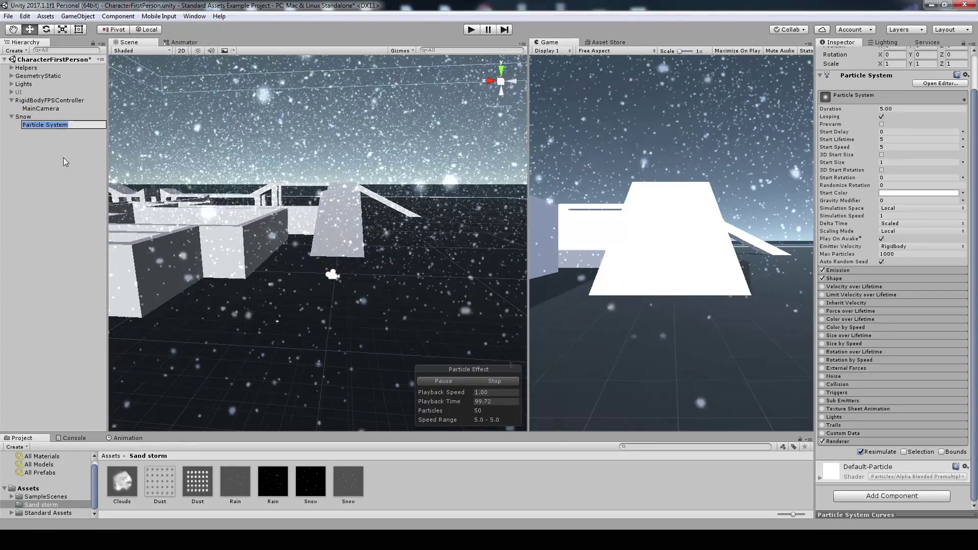
{"action": "type", "text": "Ground fo"}
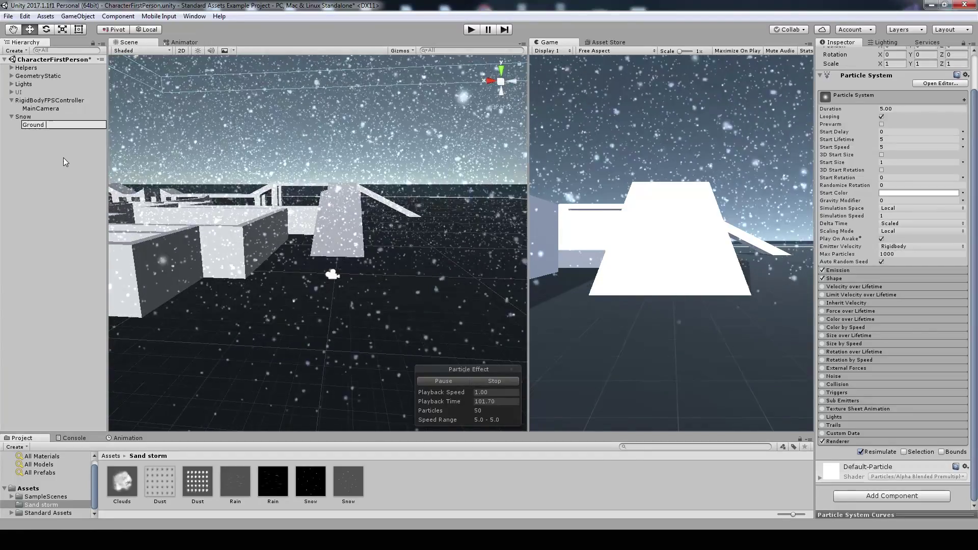
{"action": "type", "text": "g"}
{"action": "left_click", "coordinate": [31, 158]}
{"action": "left_click", "coordinate": [38, 125]}
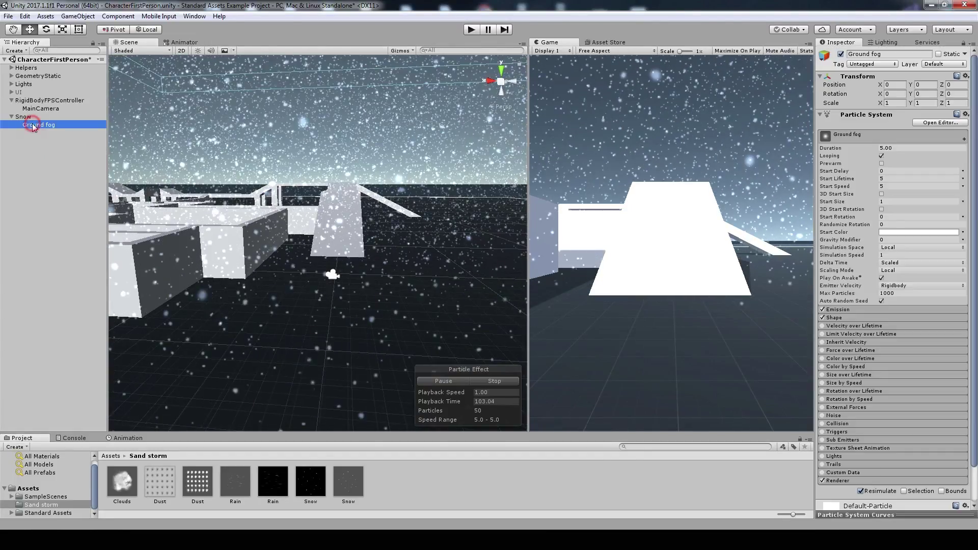
Step: Give Ground fog's renderer the Dust material and a Max Particle Size of 10
{"action": "left_click_drag", "start_coordinate": [335, 227], "coordinate": [373, 217], "text": "alt"}
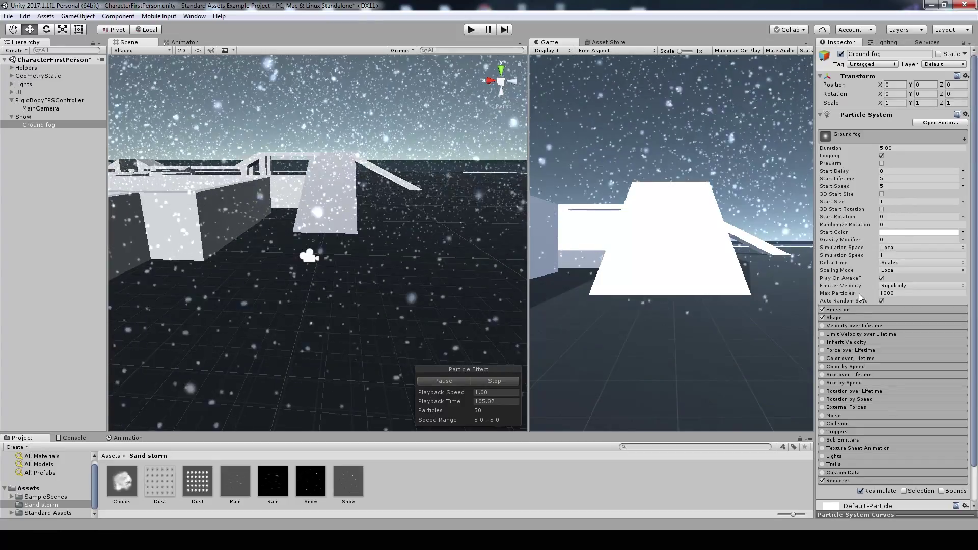
{"action": "left_click", "coordinate": [838, 480]}
{"action": "scroll", "coordinate": [891, 407], "scroll_direction": "down", "scroll_amount": 5}
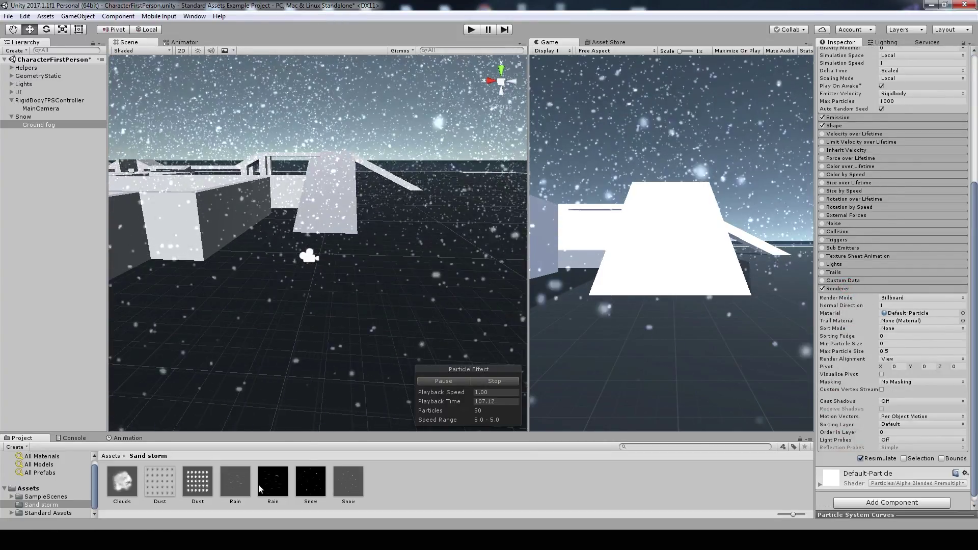
{"action": "left_click_drag", "start_coordinate": [159, 481], "coordinate": [911, 313]}
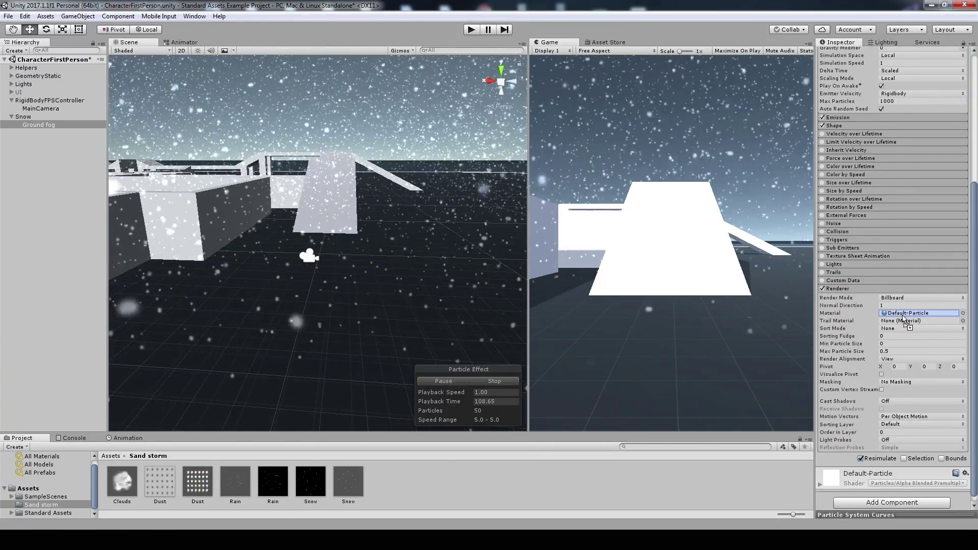
{"action": "left_click", "coordinate": [889, 352]}
{"action": "type", "text": "1"}
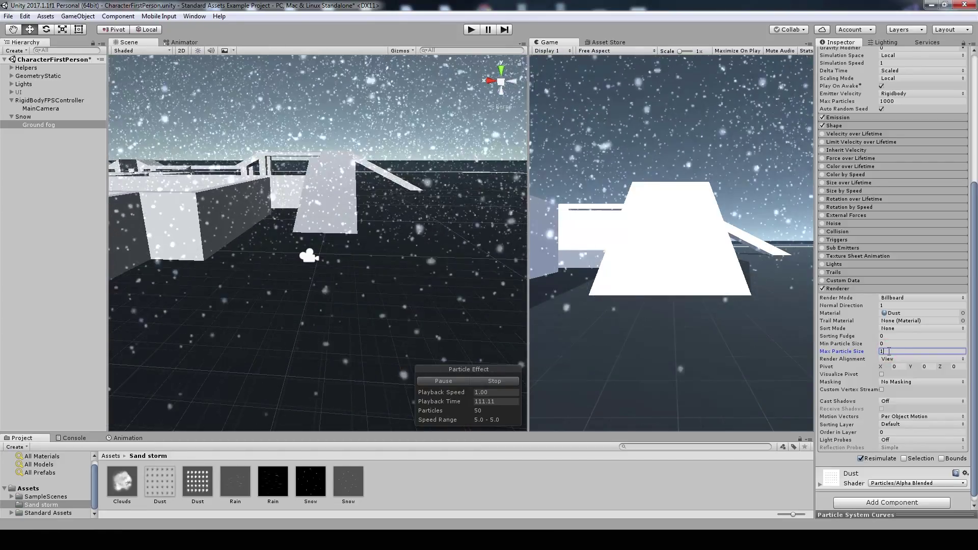
{"action": "type", "text": "0"}
Step: Move Ground fog to Position Y -15 and preview the Dust texture sheet
{"action": "right_click_drag", "start_coordinate": [428, 253], "coordinate": [429, 214]}
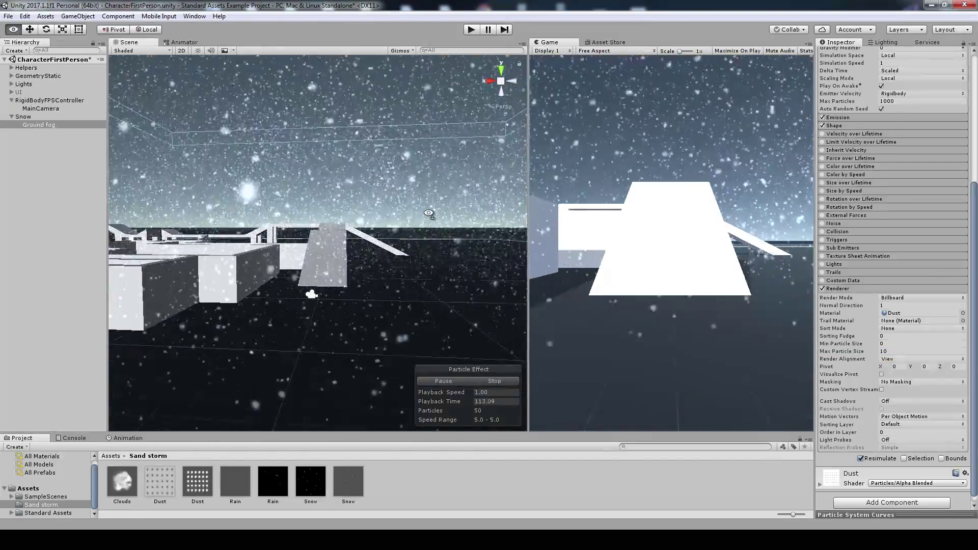
{"action": "scroll", "coordinate": [906, 288], "scroll_direction": "up", "scroll_amount": 5}
{"action": "left_click", "coordinate": [924, 86]}
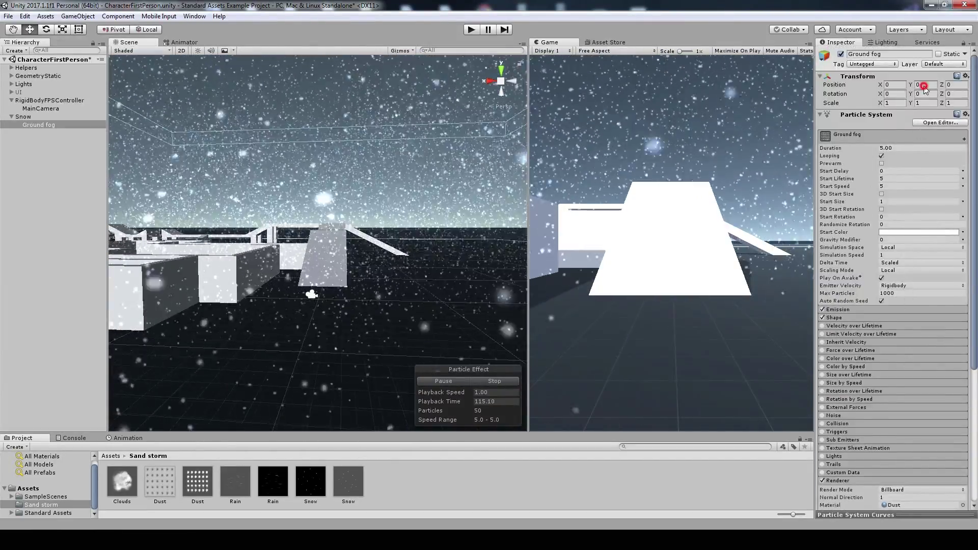
{"action": "type", "text": "-15"}
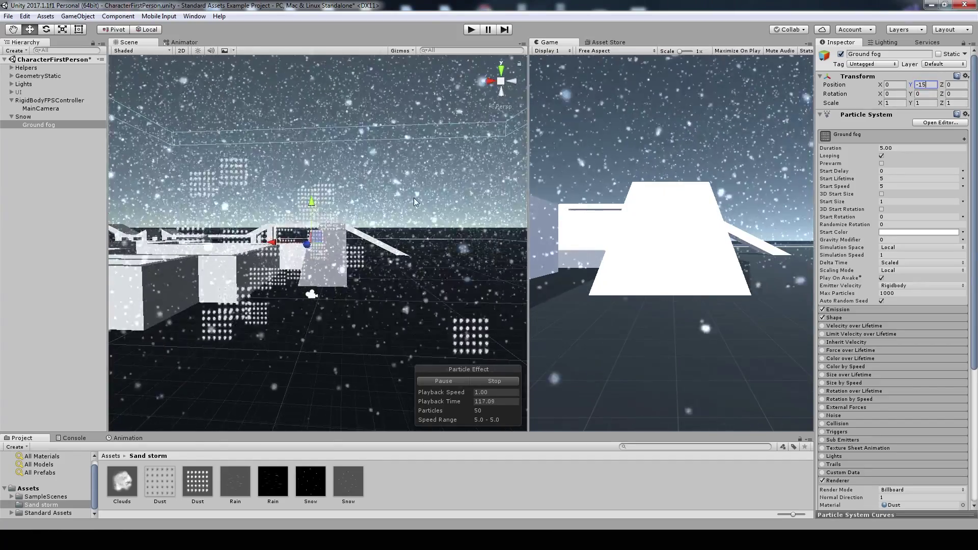
{"action": "right_click_drag", "start_coordinate": [414, 202], "coordinate": [444, 214]}
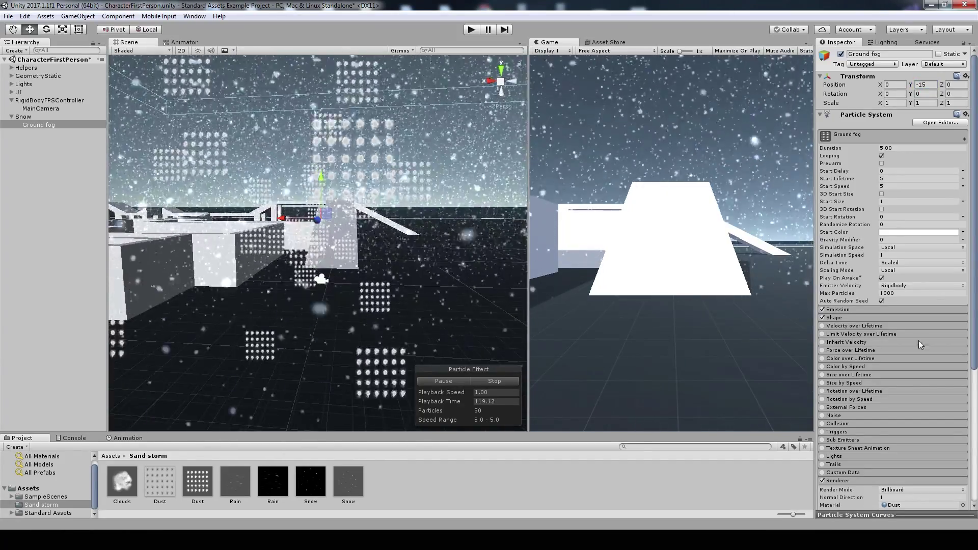
{"action": "left_click", "coordinate": [166, 483]}
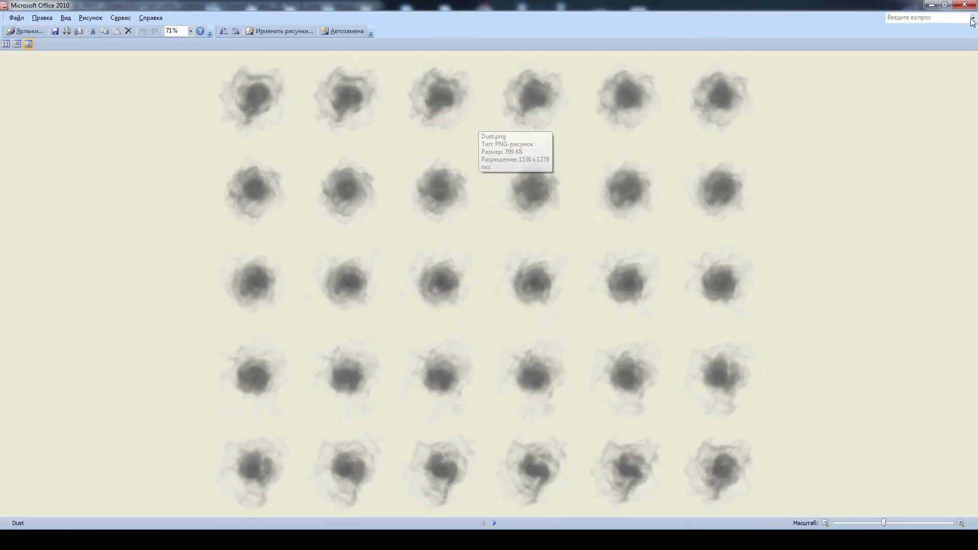
{"action": "left_click", "coordinate": [965, 4]}
Step: Enable Texture Sheet Animation on Ground fog with 6 × 5 tiles
{"action": "left_click", "coordinate": [46, 126]}
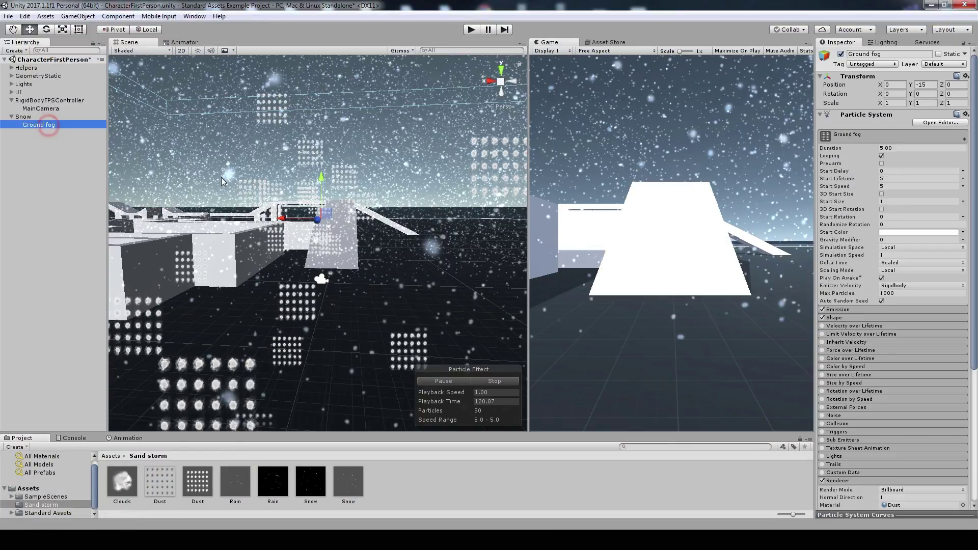
{"action": "scroll", "coordinate": [866, 365], "scroll_direction": "down", "scroll_amount": 5}
{"action": "left_click", "coordinate": [830, 296]}
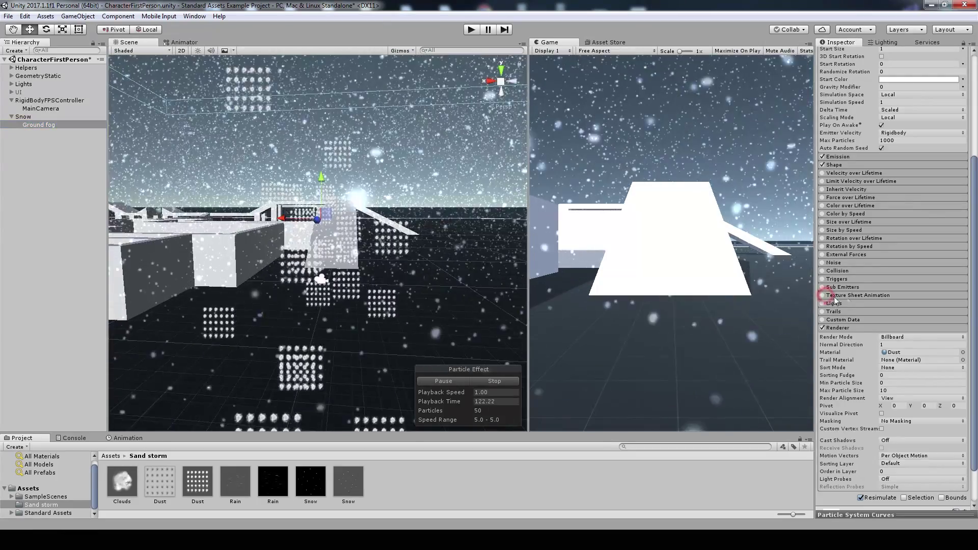
{"action": "left_click", "coordinate": [822, 296]}
{"action": "left_click", "coordinate": [893, 312]}
{"action": "type", "text": "6"}
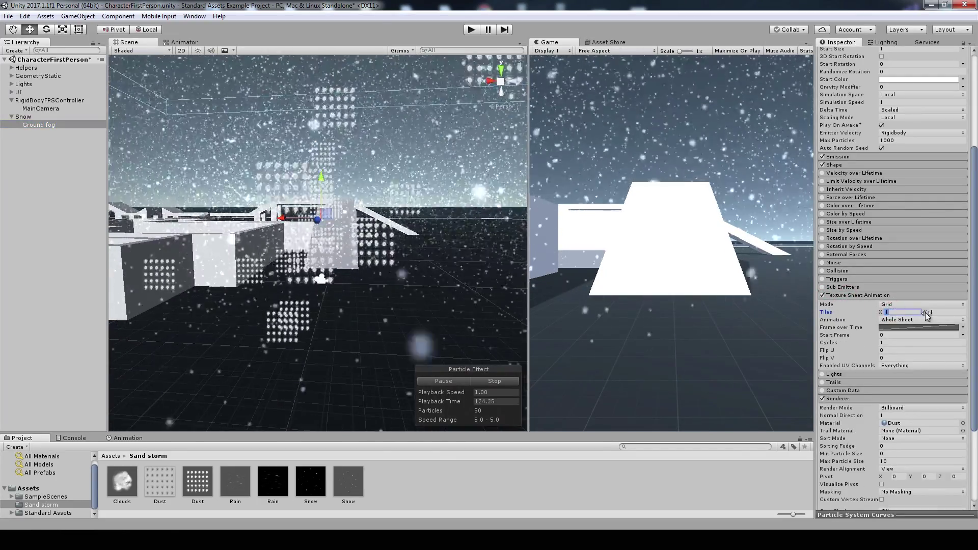
{"action": "left_click", "coordinate": [938, 312]}
{"action": "type", "text": "5"}
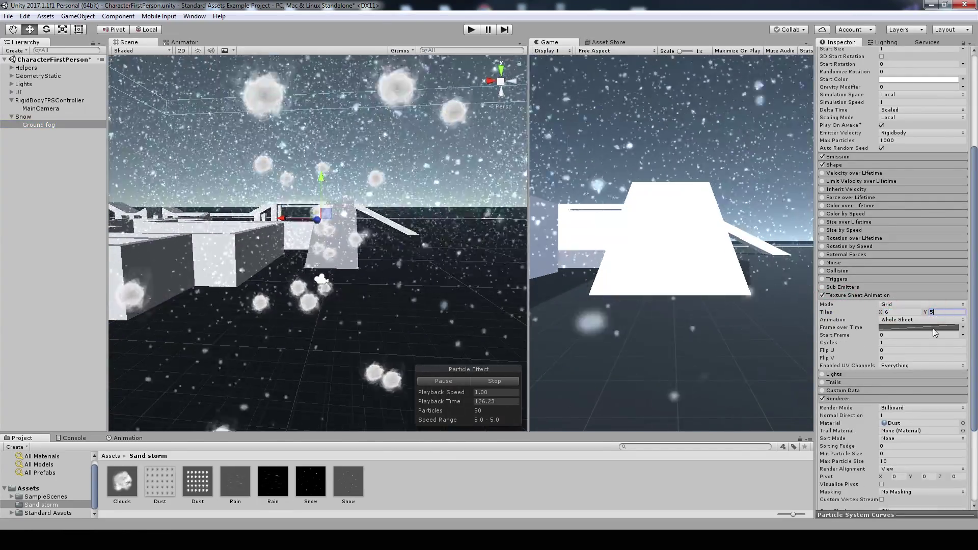
Step: Set the start frame to Random Between Two Constants, 0 to 25
{"action": "left_click", "coordinate": [963, 334]}
{"action": "left_click", "coordinate": [912, 356]}
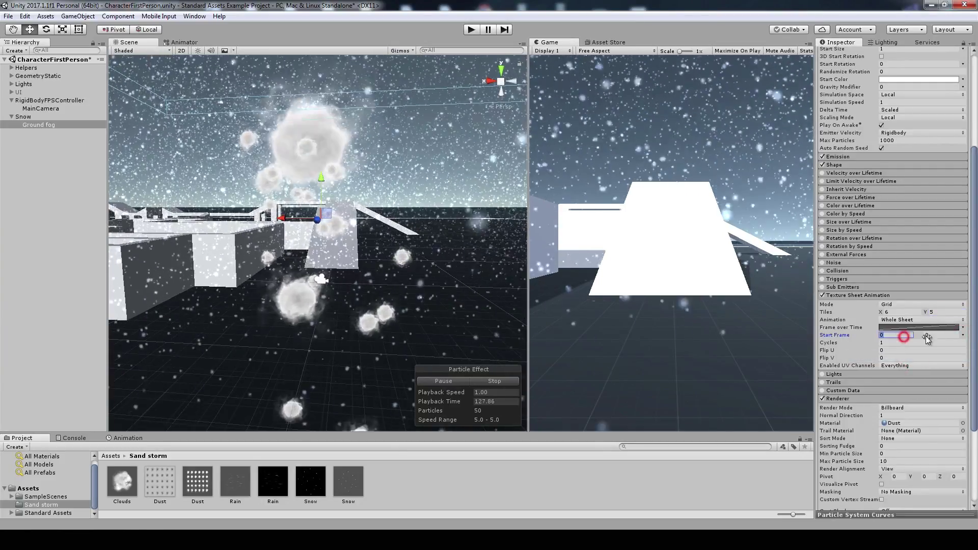
{"action": "left_click", "coordinate": [943, 334]}
{"action": "type", "text": "25"}
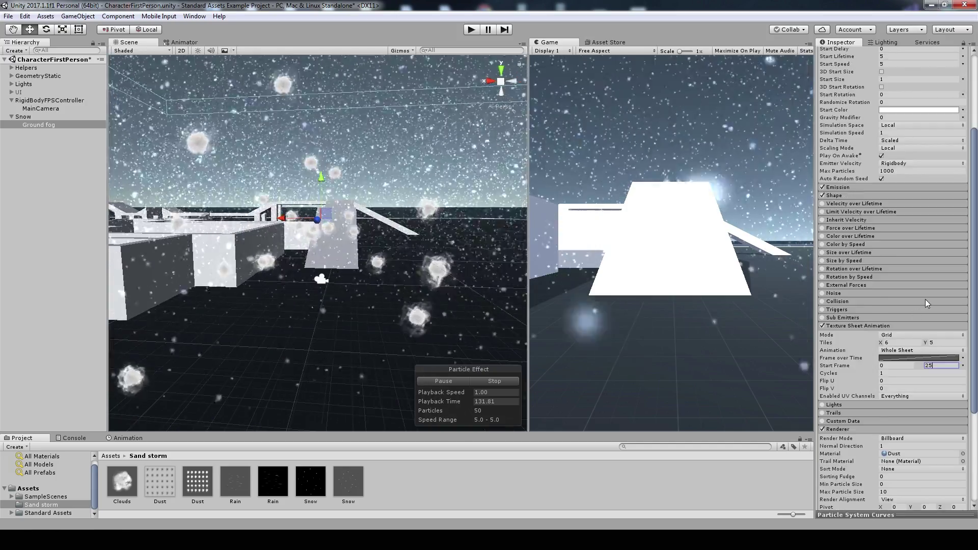
{"action": "scroll", "coordinate": [921, 301], "scroll_direction": "up", "scroll_amount": 5}
{"action": "type", "text": "0"}
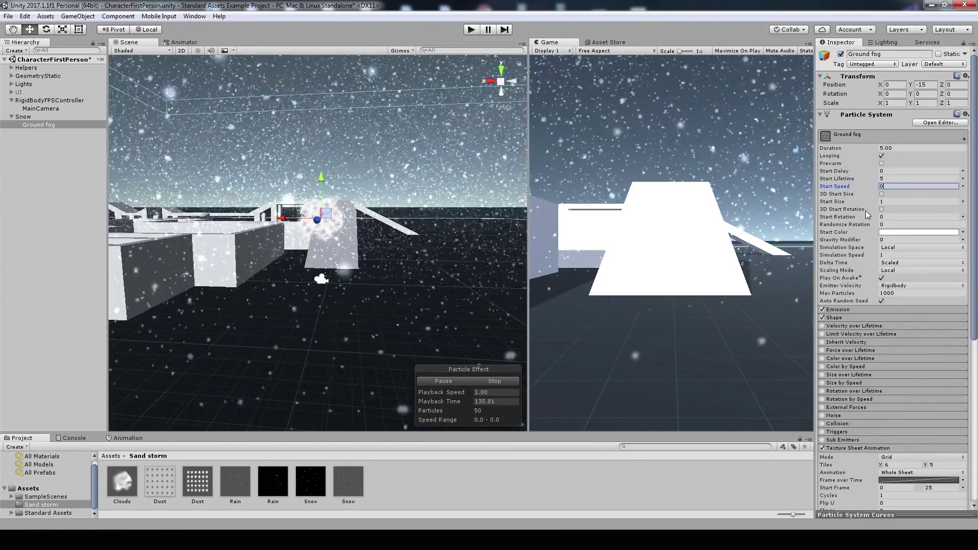
Step: Change Ground fog's emitter shape from Cone to a Box scaled 70 × 10 × 70
{"action": "left_click", "coordinate": [843, 318]}
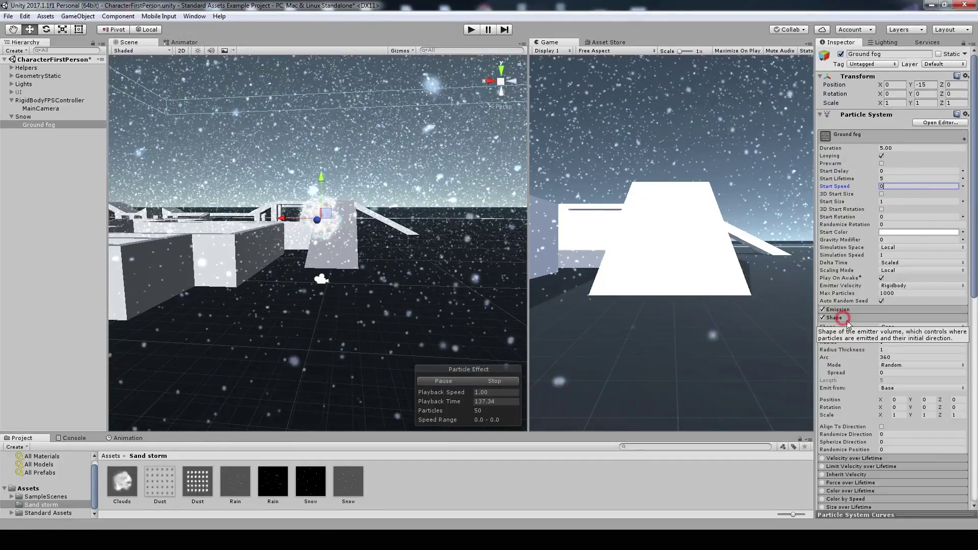
{"action": "left_click", "coordinate": [887, 327]}
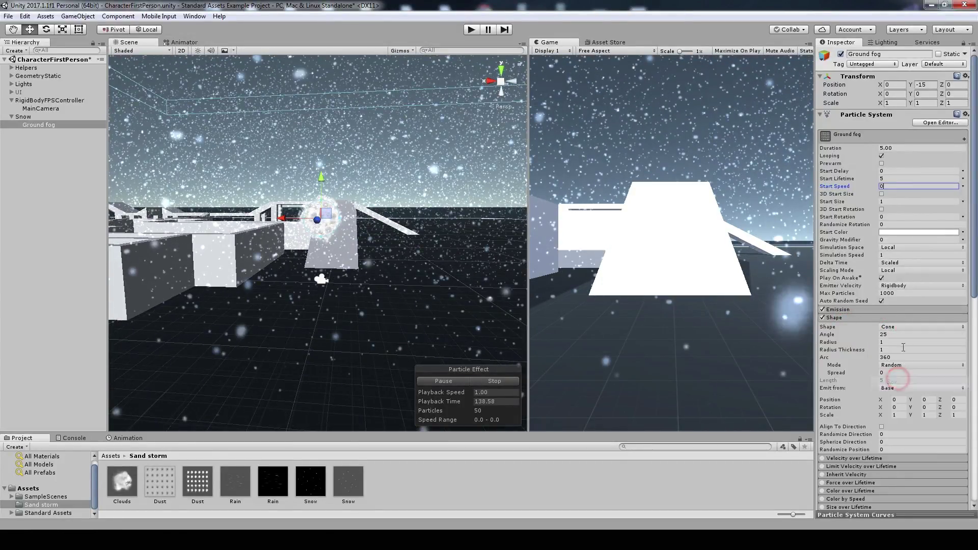
{"action": "left_click", "coordinate": [888, 327]}
{"action": "left_click", "coordinate": [889, 367]}
{"action": "left_click", "coordinate": [897, 361]}
{"action": "type", "text": "7"}
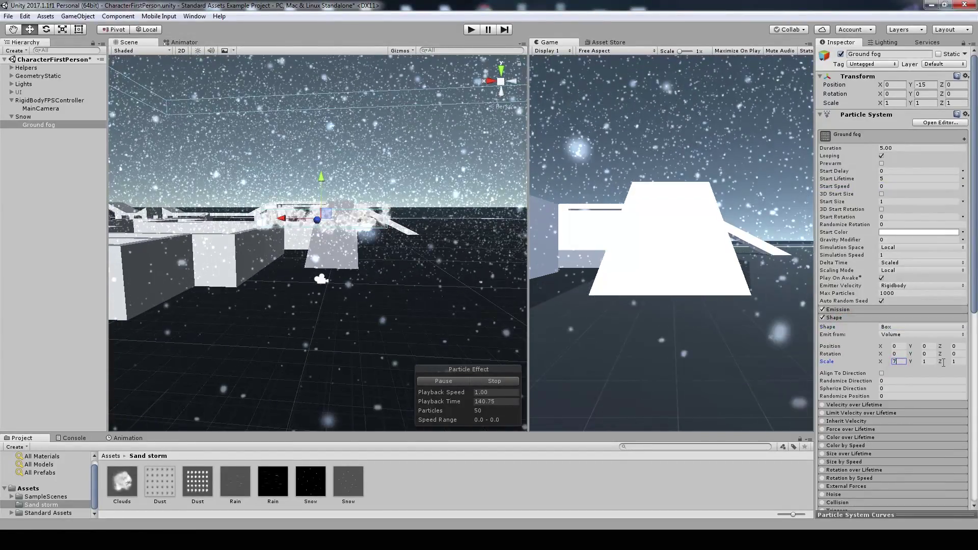
{"action": "type", "text": "0"}
{"action": "left_click", "coordinate": [954, 362]}
{"action": "type", "text": "70"}
{"action": "left_click", "coordinate": [928, 361]}
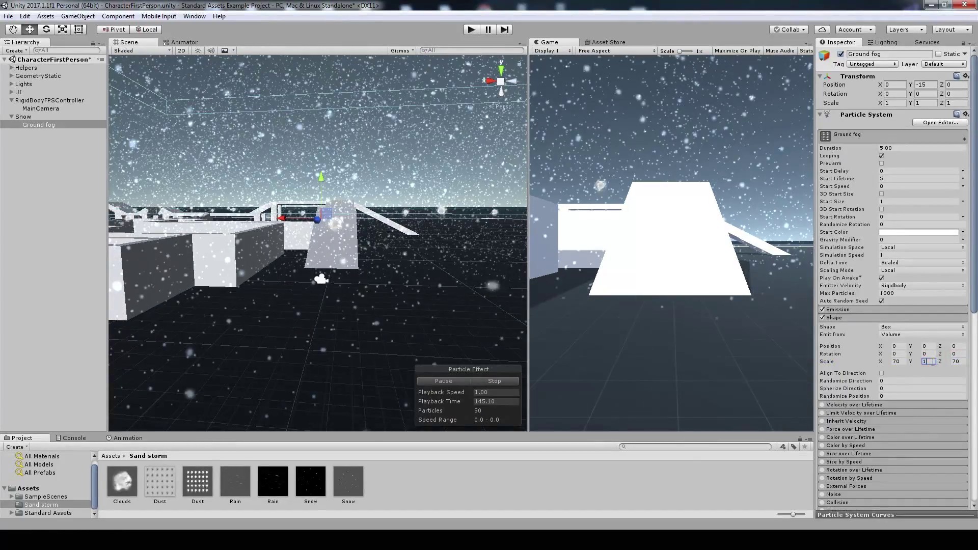
{"action": "type", "text": "0"}
{"action": "mouse_move", "coordinate": [408, 204]}
{"action": "left_mouse_down", "text": "alt"}
{"action": "mouse_move", "coordinate": [14, 232]}
{"action": "mouse_move", "coordinate": [392, 195]}
{"action": "left_mouse_up", "text": "alt"}
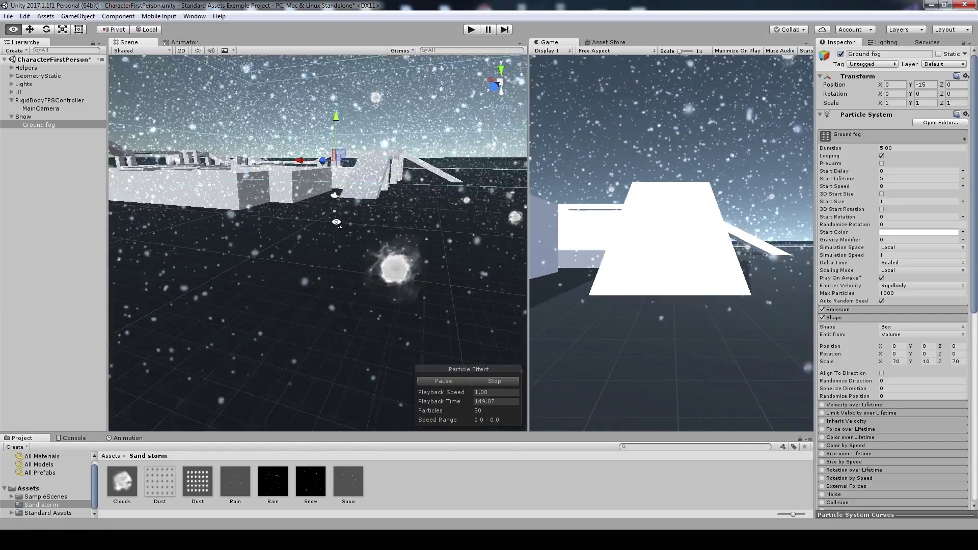
{"action": "scroll", "coordinate": [392, 194], "scroll_direction": "up", "scroll_amount": 3}
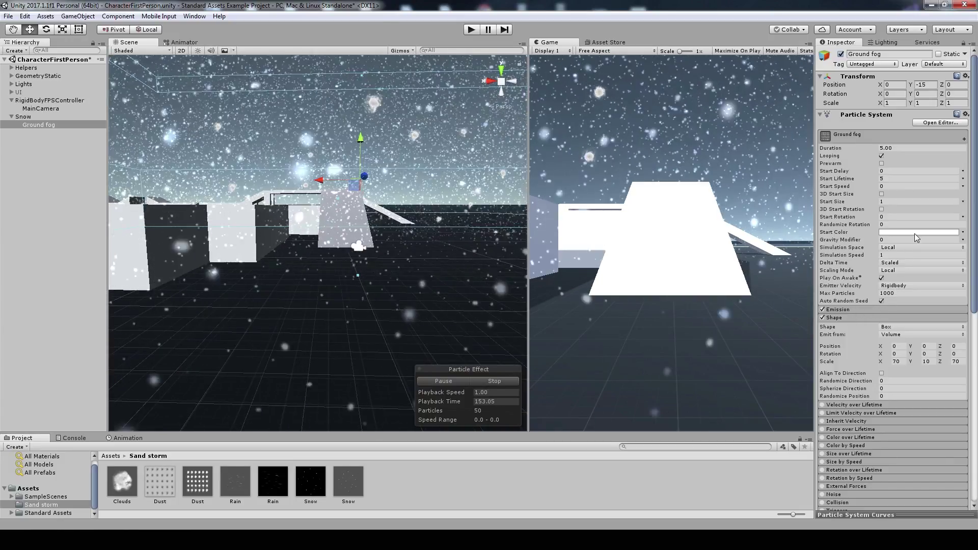
Step: Give Ground fog a random start rotation between 0 and 360
{"action": "left_click", "coordinate": [963, 217]}
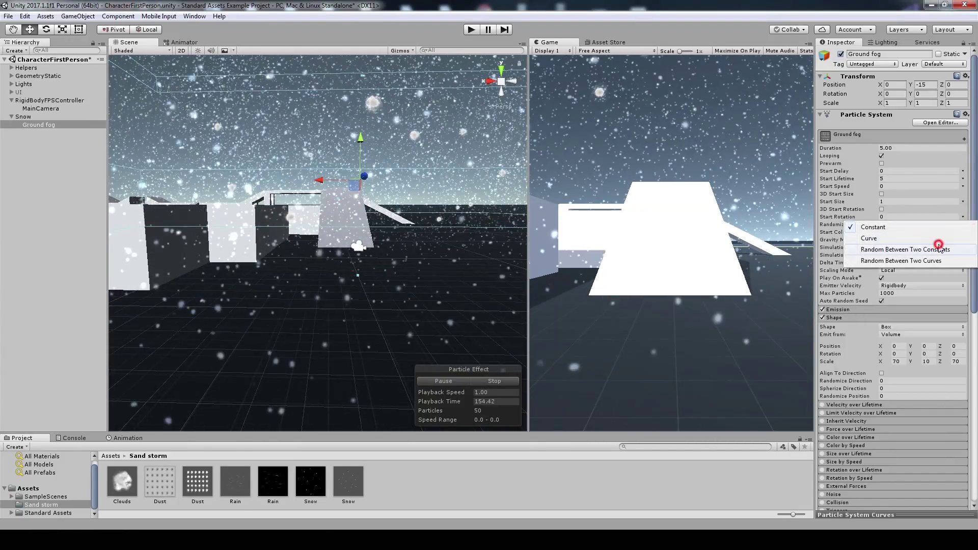
{"action": "left_click", "coordinate": [939, 247]}
{"action": "left_click", "coordinate": [935, 216]}
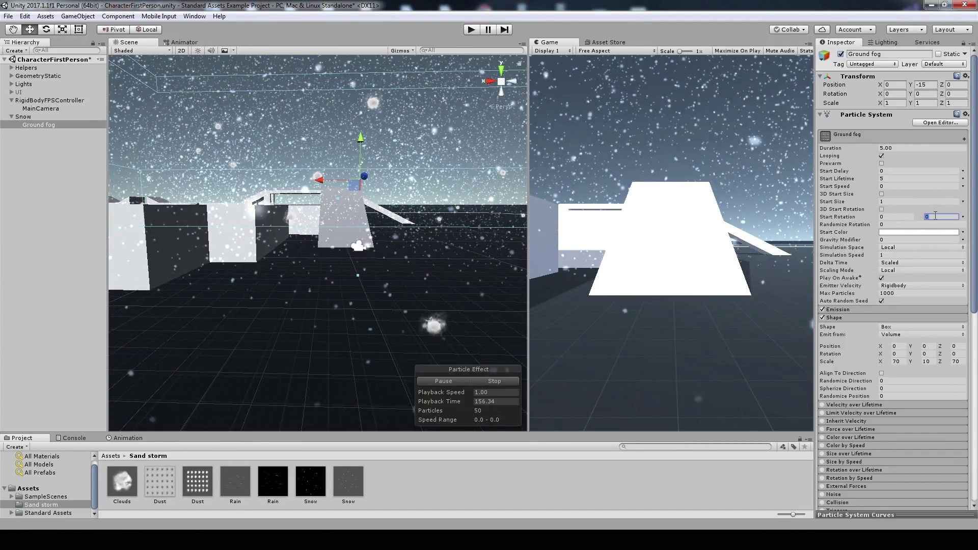
{"action": "type", "text": "360"}
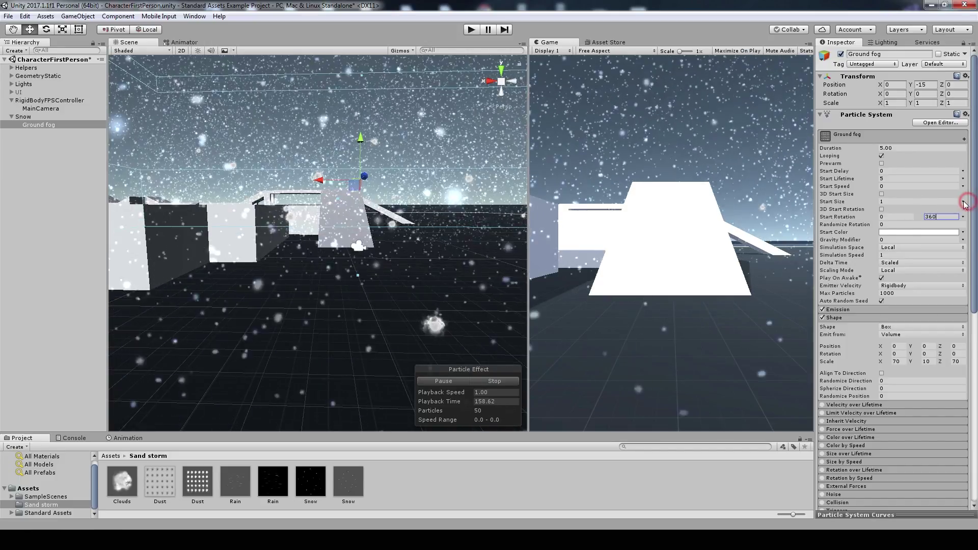
Step: Set Start Size to random between two constants, 50 and 40
{"action": "left_click", "coordinate": [963, 201]}
{"action": "left_click", "coordinate": [926, 230]}
{"action": "left_click", "coordinate": [896, 202]}
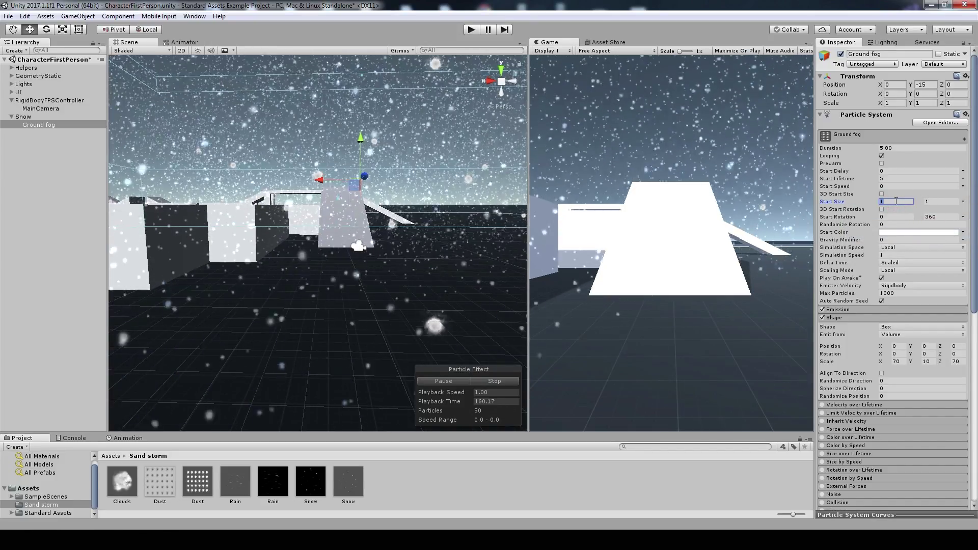
{"action": "type", "text": "50"}
{"action": "left_click", "coordinate": [935, 202]}
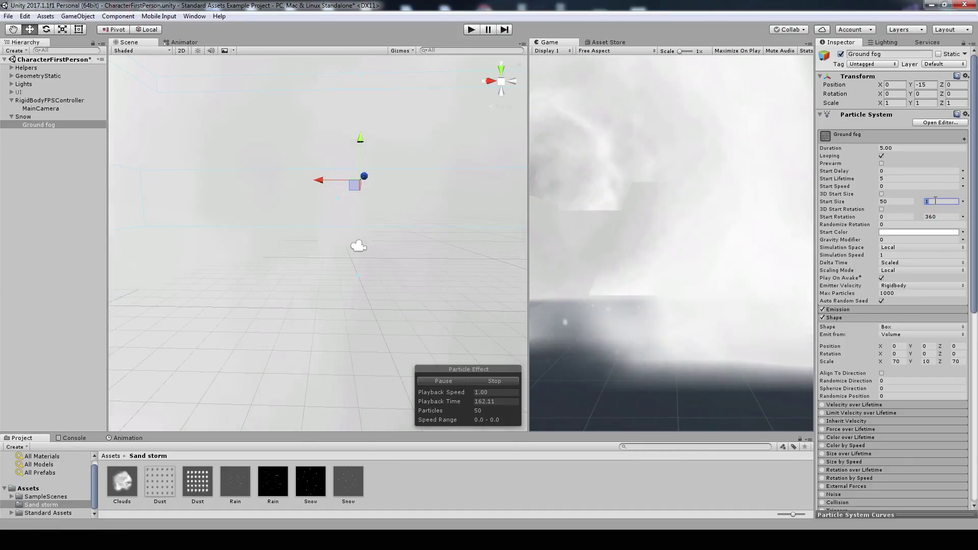
{"action": "type", "text": "40"}
{"action": "key", "text": "Return"}
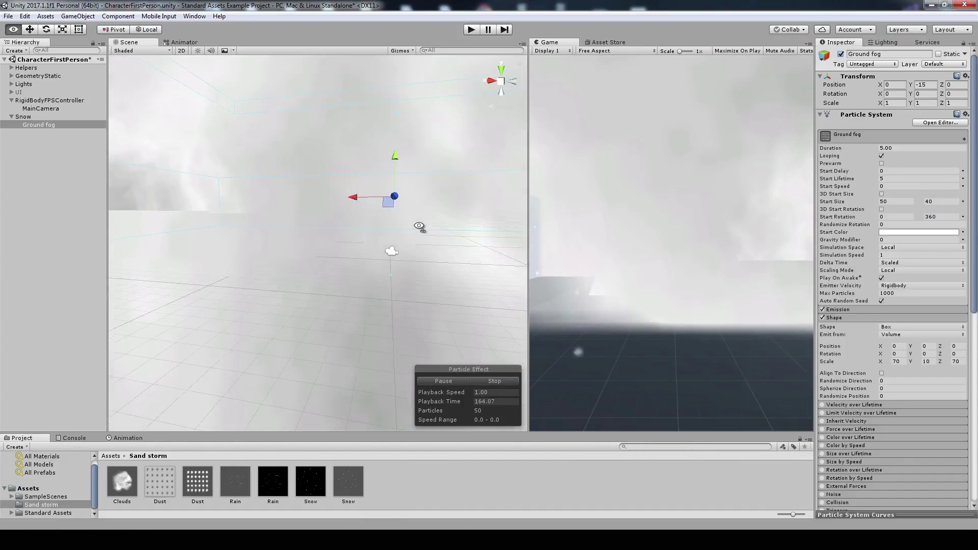
Step: Keep Start Color as a single colour and bring up its colour picker
{"action": "left_click", "coordinate": [963, 233]}
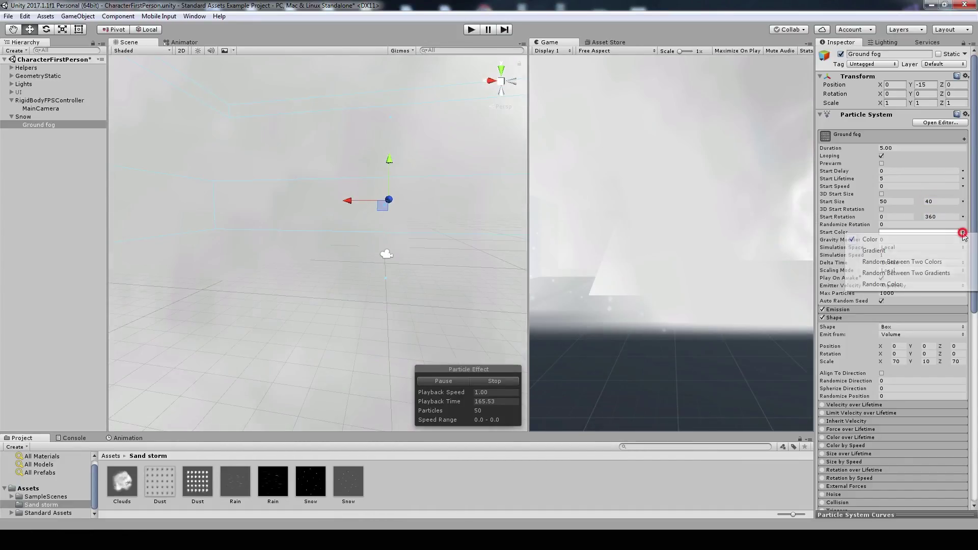
{"action": "left_click", "coordinate": [929, 239]}
{"action": "left_click", "coordinate": [921, 233]}
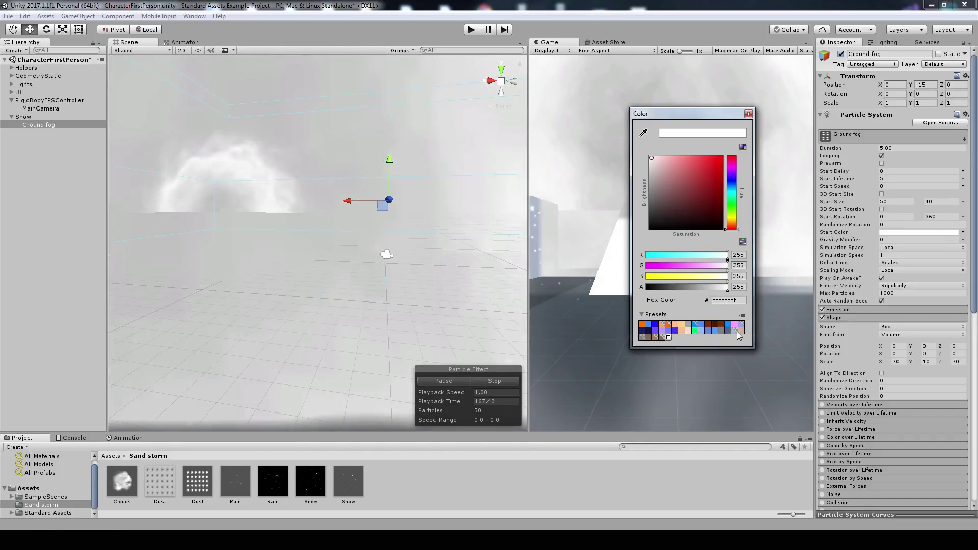
Step: Apply a blue-grey preset as Ground fog's start colour
{"action": "left_click", "coordinate": [736, 331]}
{"action": "left_click", "coordinate": [748, 113]}
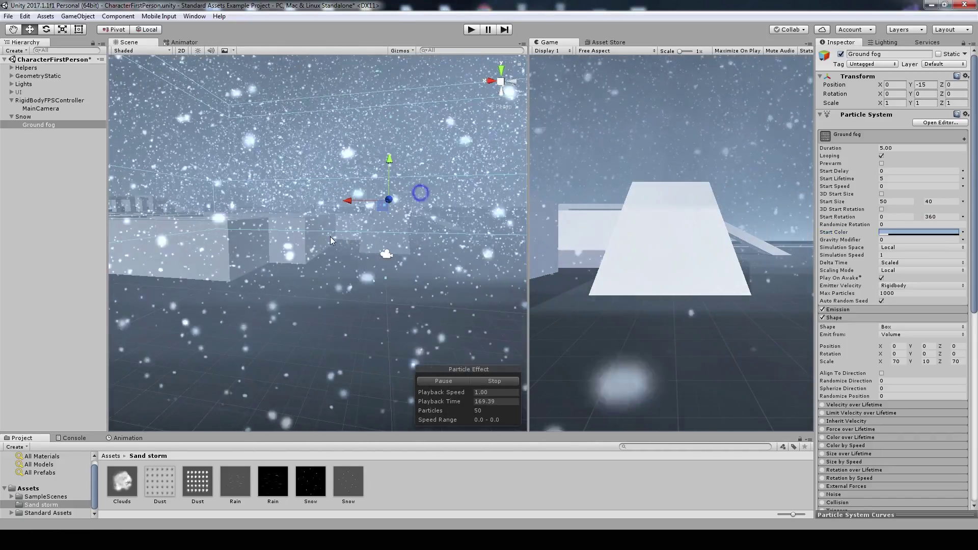
{"action": "left_click", "coordinate": [265, 332]}
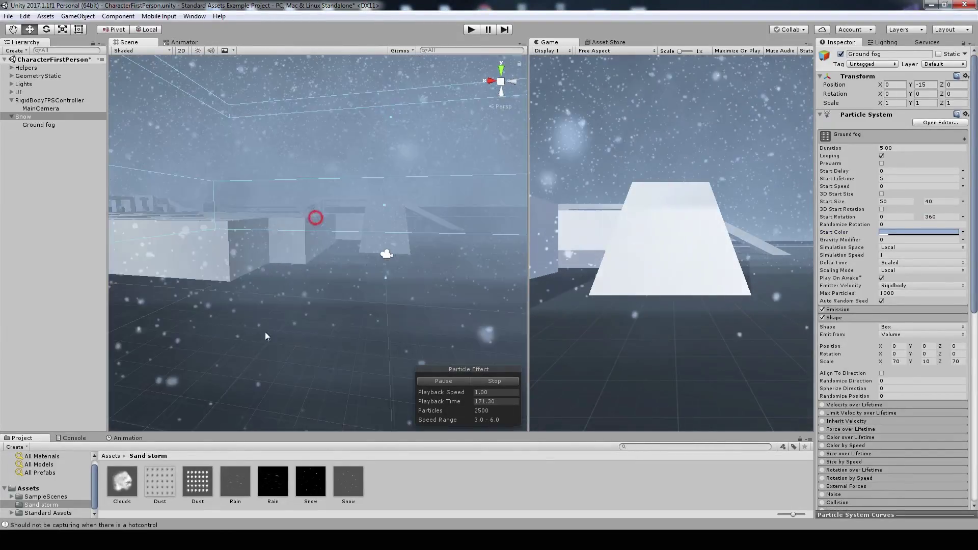
{"action": "left_click", "coordinate": [53, 264]}
{"action": "left_click", "coordinate": [41, 126]}
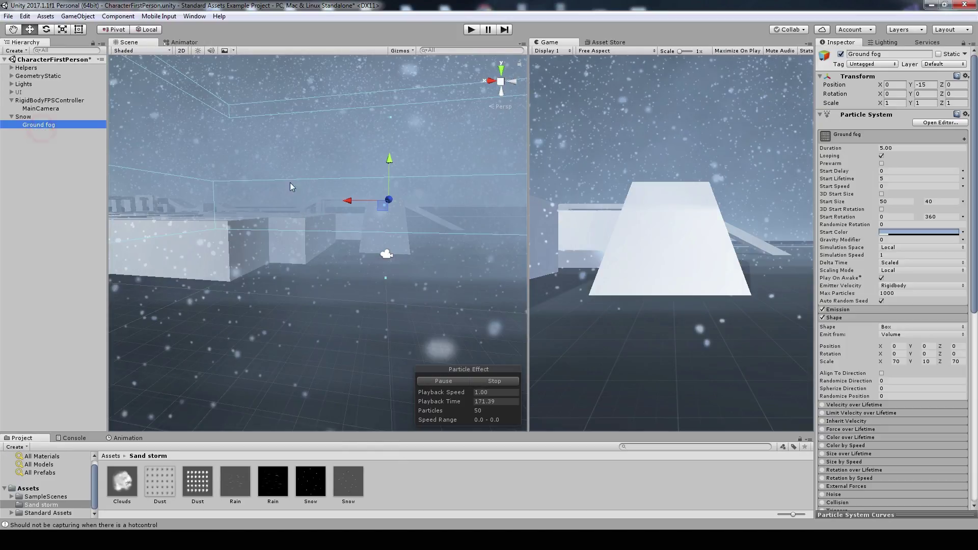
Step: Clear the console warnings and reselect Ground fog in the Hierarchy
{"action": "right_click_drag", "start_coordinate": [289, 182], "coordinate": [146, 403]}
{"action": "left_click", "coordinate": [77, 438]}
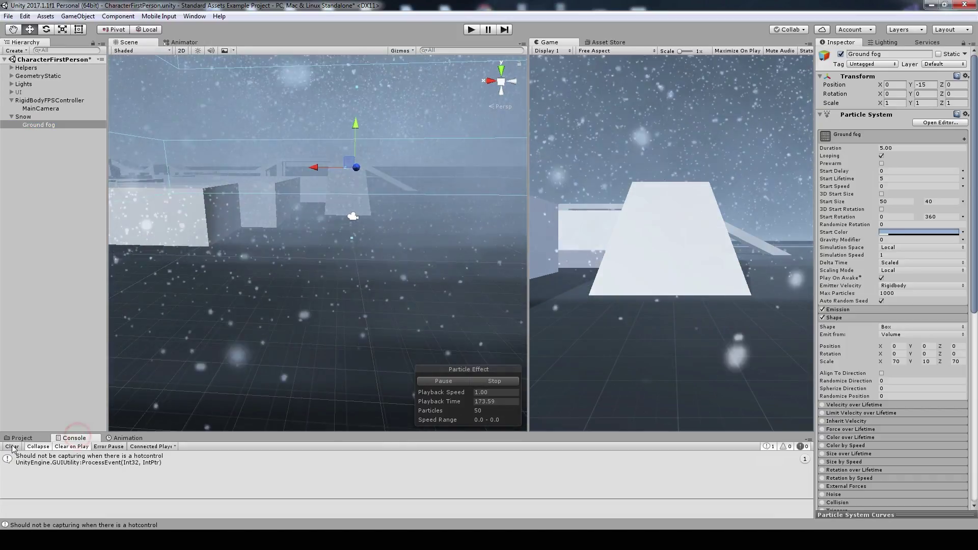
{"action": "left_click", "coordinate": [21, 438]}
{"action": "left_click", "coordinate": [56, 254]}
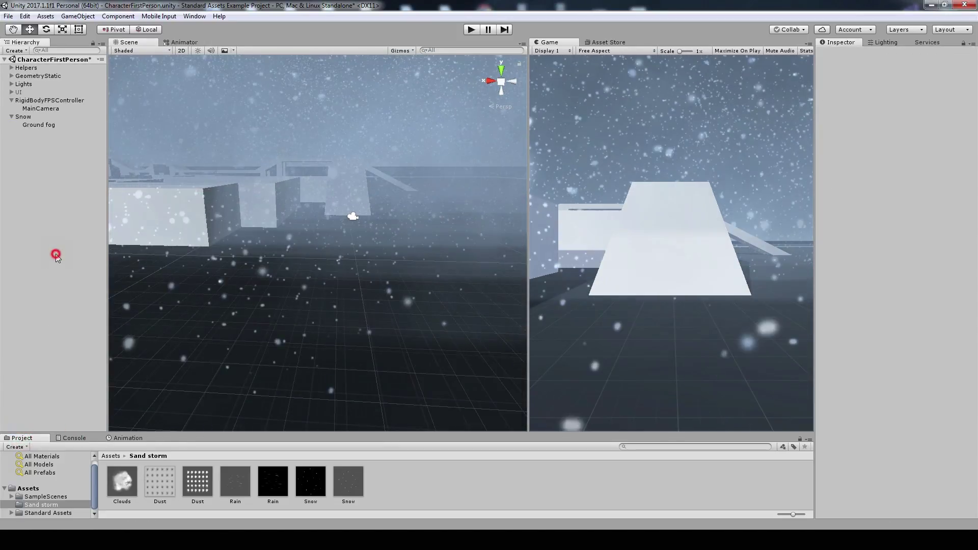
{"action": "left_click", "coordinate": [50, 126]}
{"action": "right_click_drag", "start_coordinate": [388, 195], "coordinate": [395, 157]}
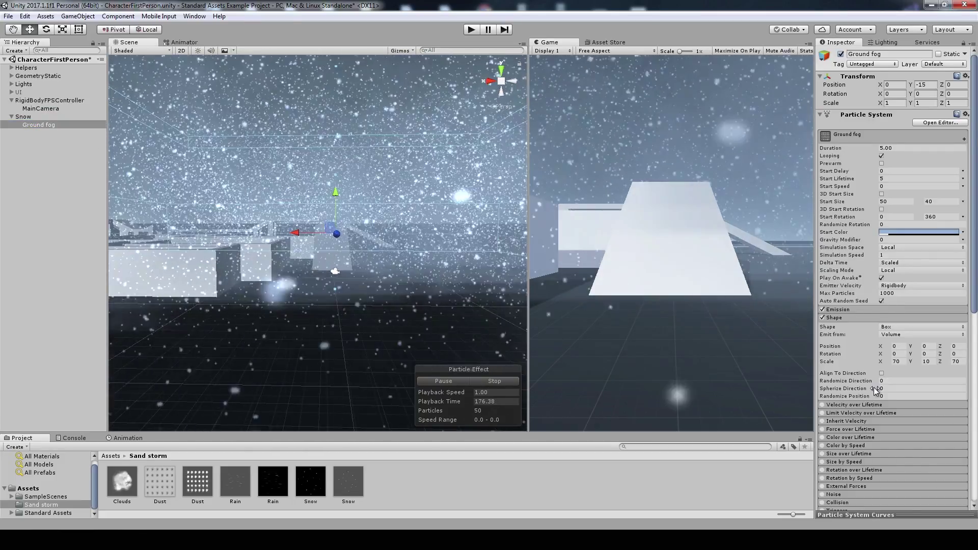
{"action": "scroll", "coordinate": [875, 391], "scroll_direction": "down", "scroll_amount": 5}
Step: Enable Color over Lifetime with alpha keys fading the fog in from 0 and out to 0
{"action": "left_click", "coordinate": [843, 286]}
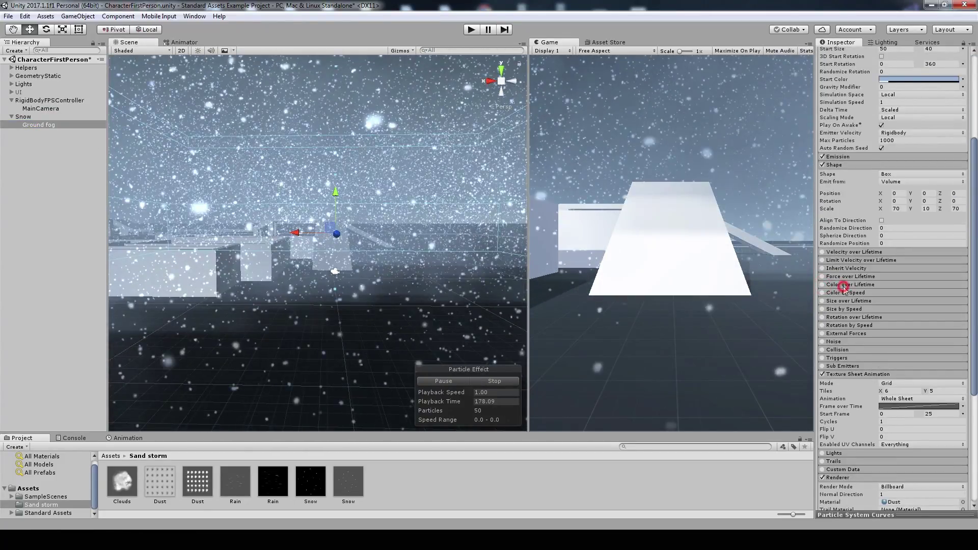
{"action": "left_click", "coordinate": [892, 294]}
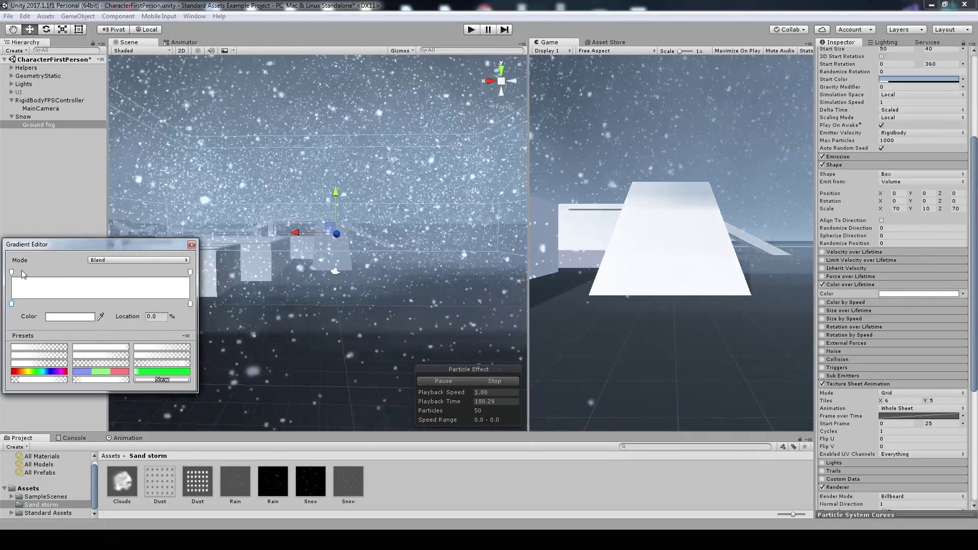
{"action": "left_click", "coordinate": [52, 273]}
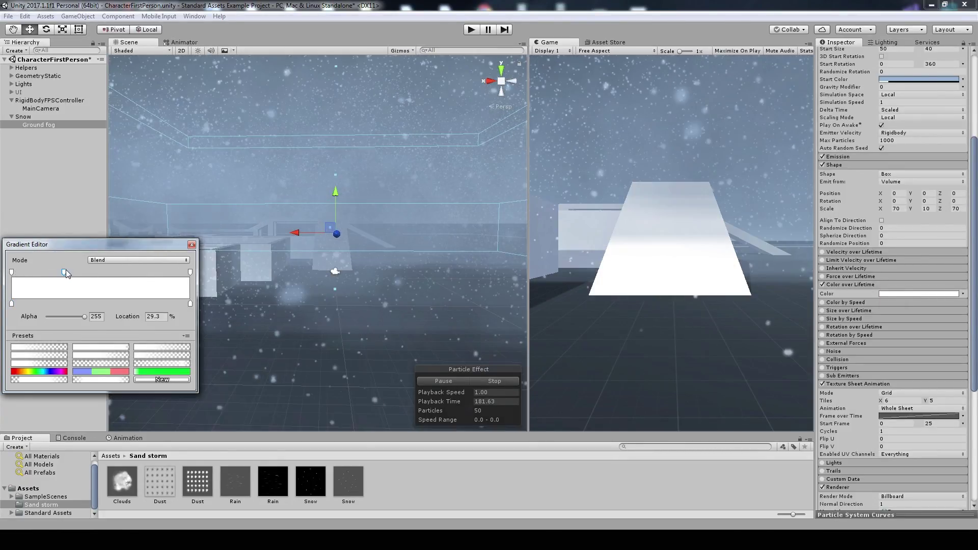
{"action": "left_click", "coordinate": [437, 382]}
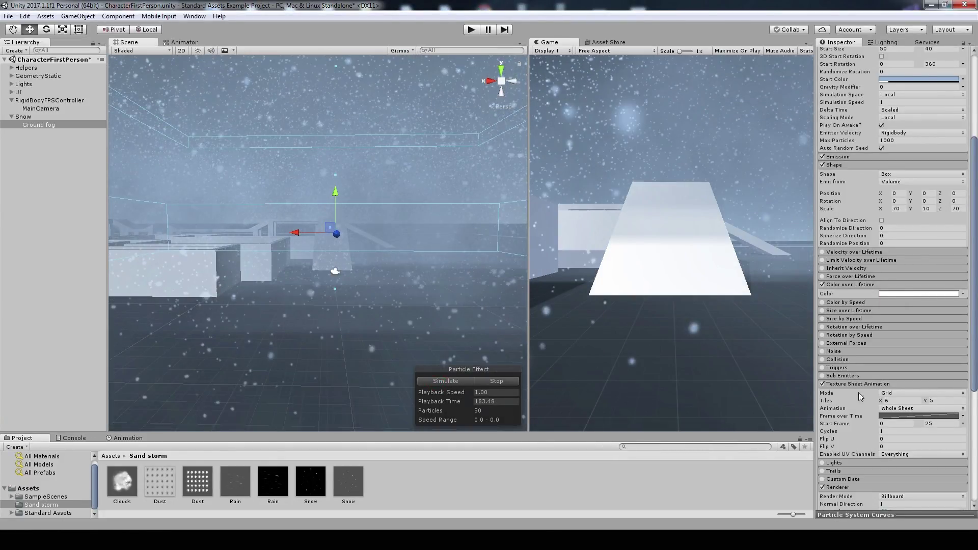
{"action": "left_click", "coordinate": [892, 294]}
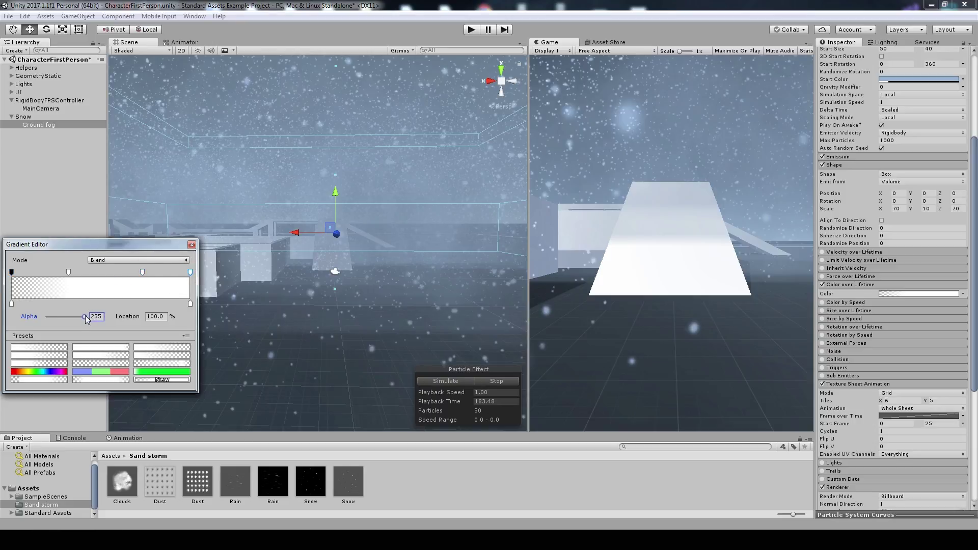
{"action": "left_click_drag", "start_coordinate": [84, 315], "coordinate": [78, 316]}
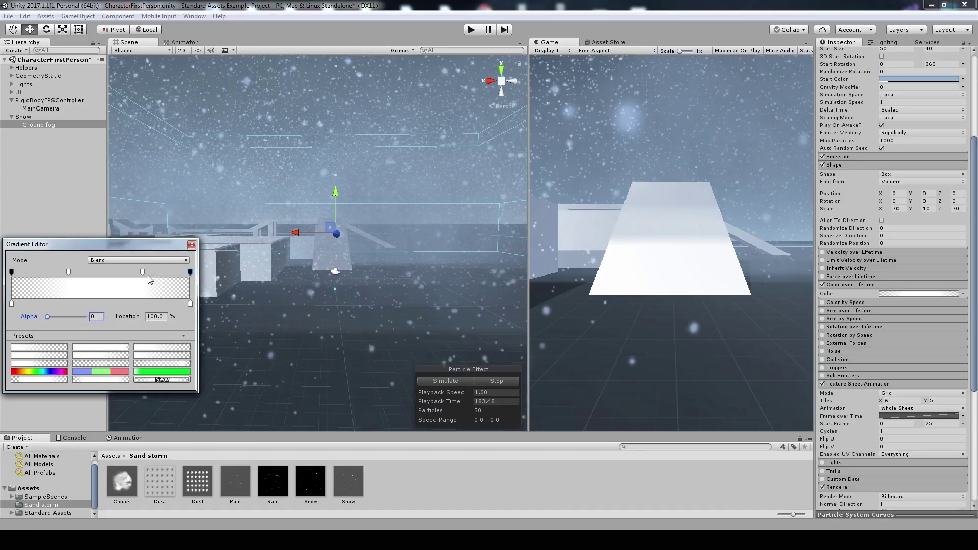
{"action": "left_click", "coordinate": [190, 245]}
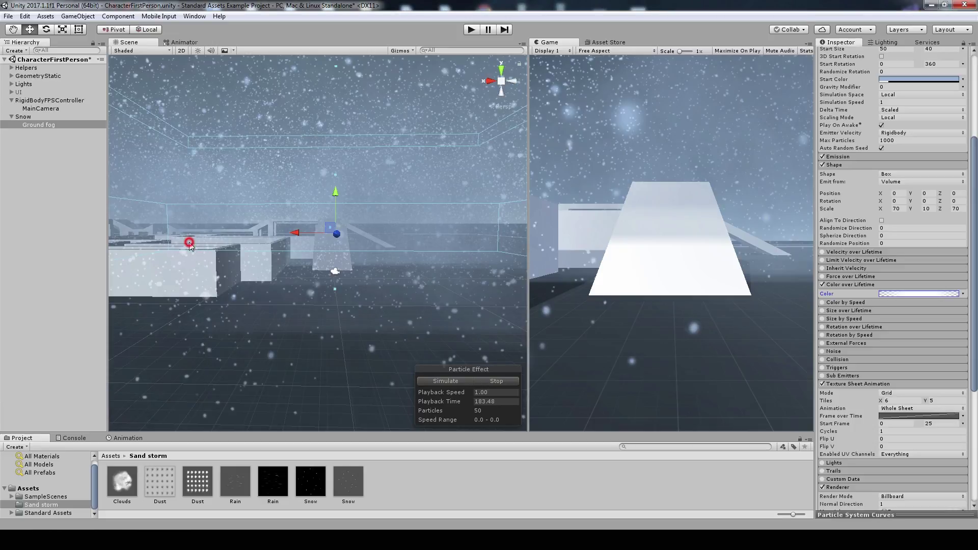
Step: Set Ground fog's Emission Rate over Time to 20 and check the Start Lifetime mode
{"action": "right_click_drag", "start_coordinate": [371, 266], "coordinate": [357, 275]}
{"action": "left_click", "coordinate": [845, 285]}
{"action": "left_click", "coordinate": [857, 157]}
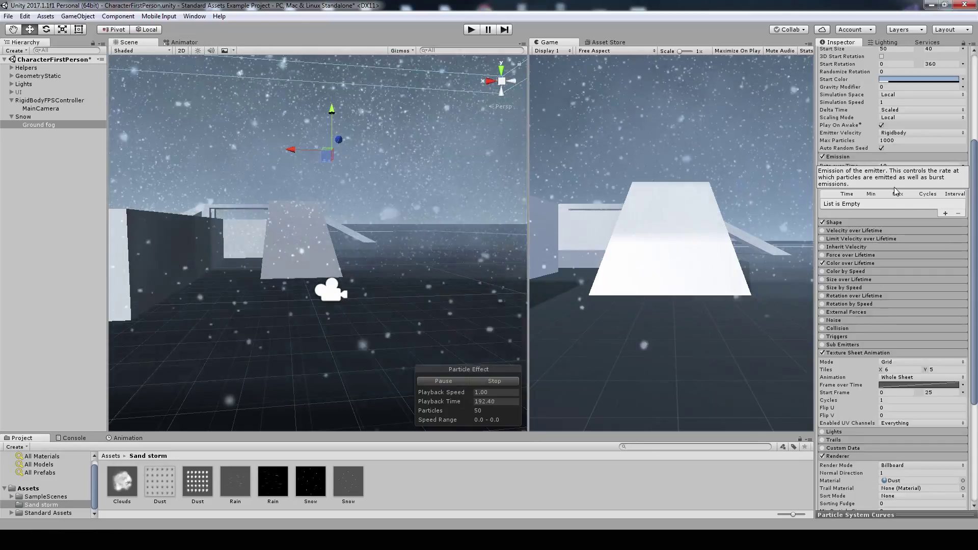
{"action": "type", "text": "20"}
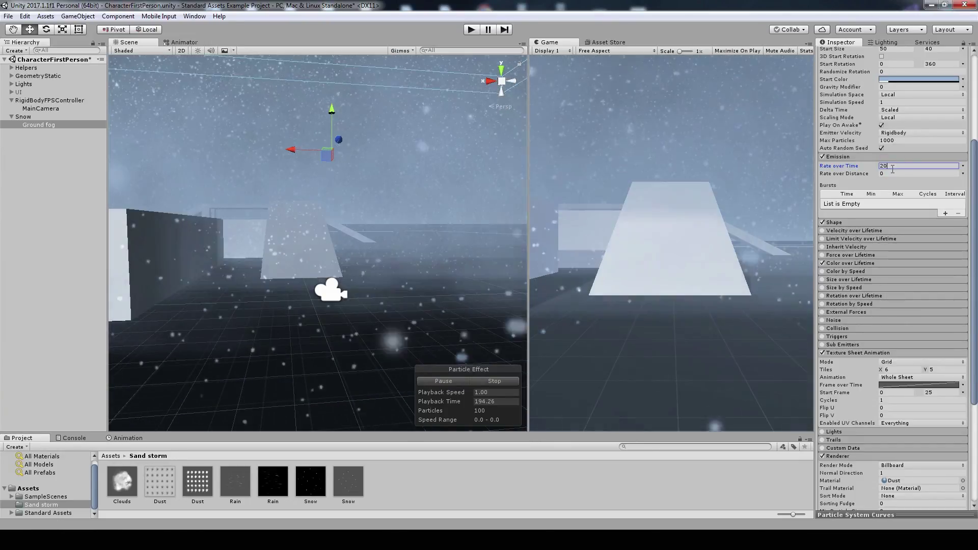
{"action": "mouse_move", "coordinate": [326, 255]}
{"action": "left_mouse_down", "text": "alt"}
{"action": "mouse_move", "coordinate": [362, 230]}
{"action": "mouse_move", "coordinate": [496, 214]}
{"action": "left_mouse_up", "text": "alt"}
{"action": "scroll", "coordinate": [861, 149], "scroll_direction": "up", "scroll_amount": 4}
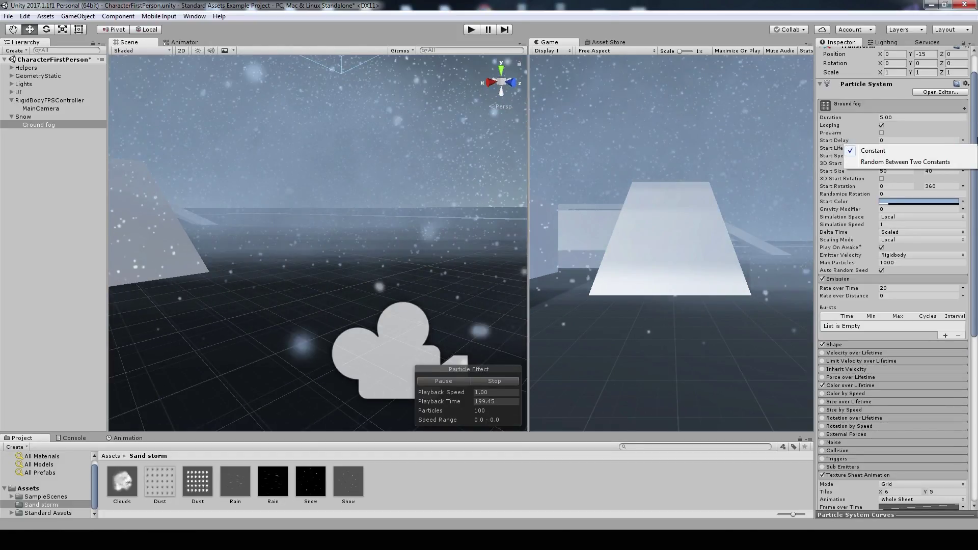
{"action": "left_click", "coordinate": [956, 146]}
{"action": "scroll", "coordinate": [956, 145], "scroll_direction": "down", "scroll_amount": 1}
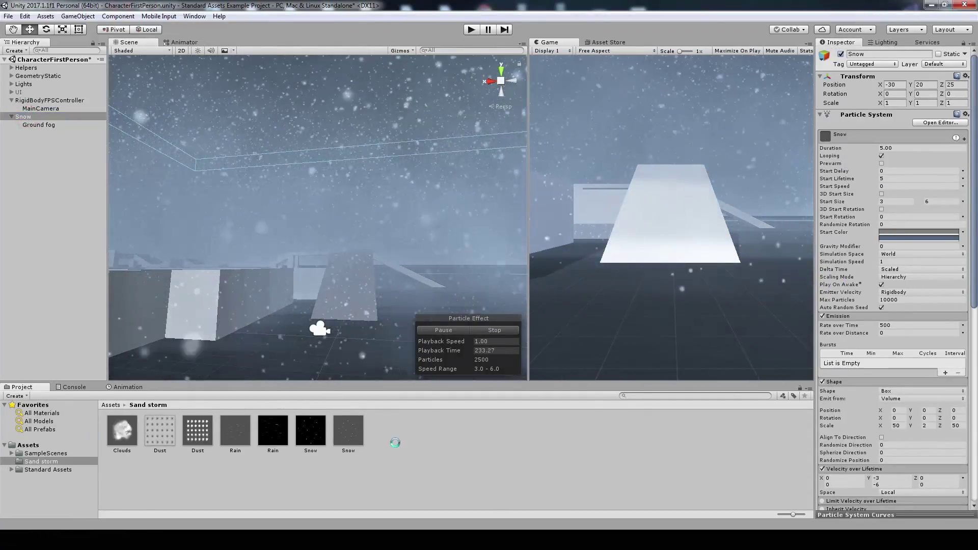
Step: Save Snow as a prefab, then delete Snow and Ground fog from the scene
{"action": "left_click_drag", "start_coordinate": [23, 117], "coordinate": [395, 442]}
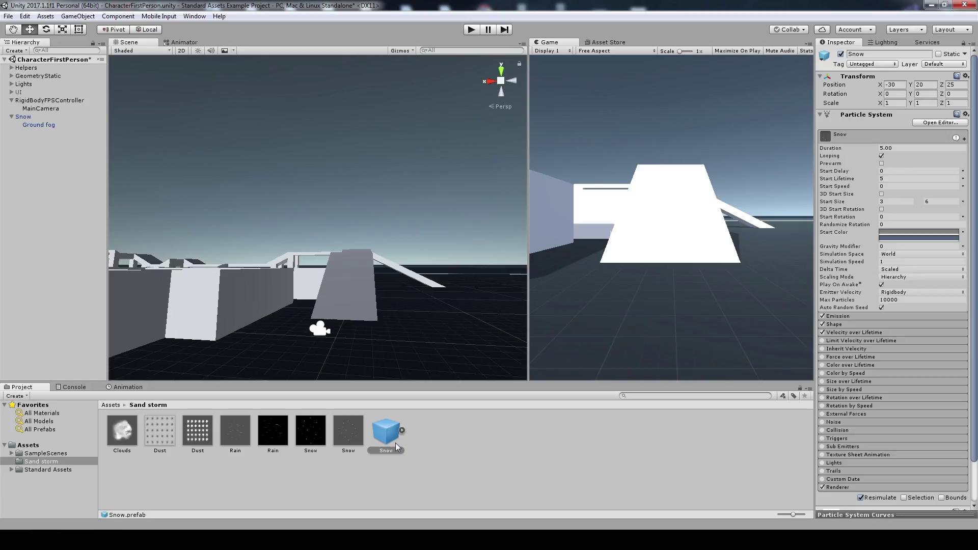
{"action": "left_click", "coordinate": [359, 459]}
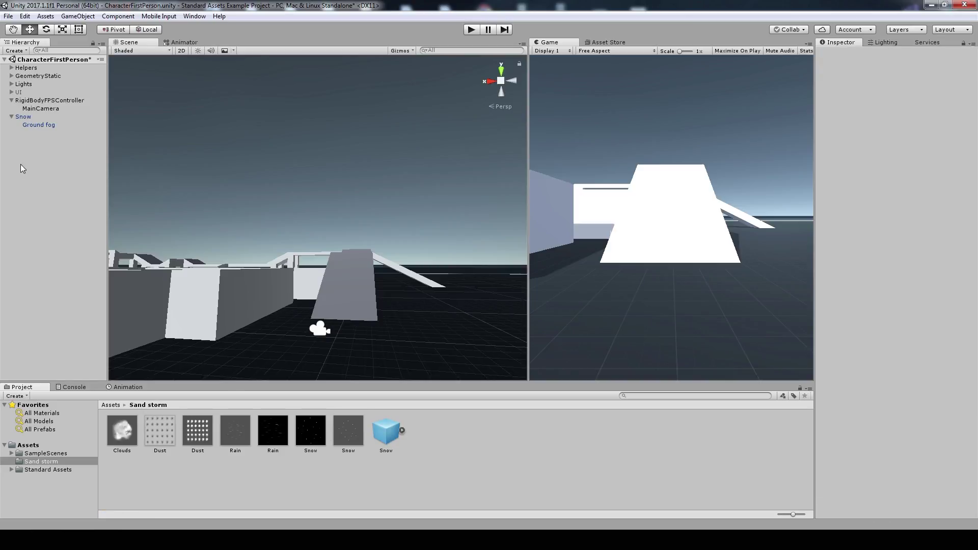
{"action": "left_click", "coordinate": [23, 117]}
{"action": "key", "text": "Delete"}
{"action": "right_click", "coordinate": [25, 130]}
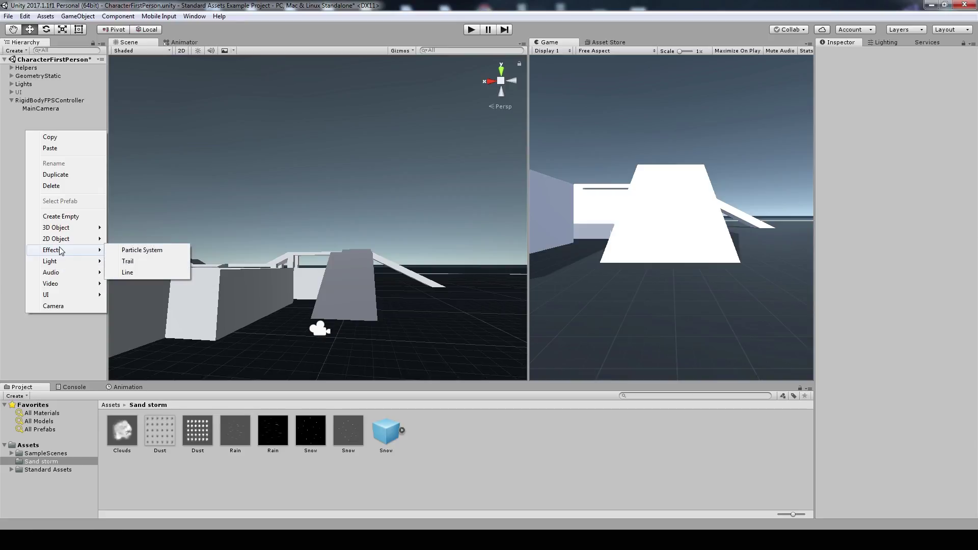
{"action": "left_click", "coordinate": [117, 249]}
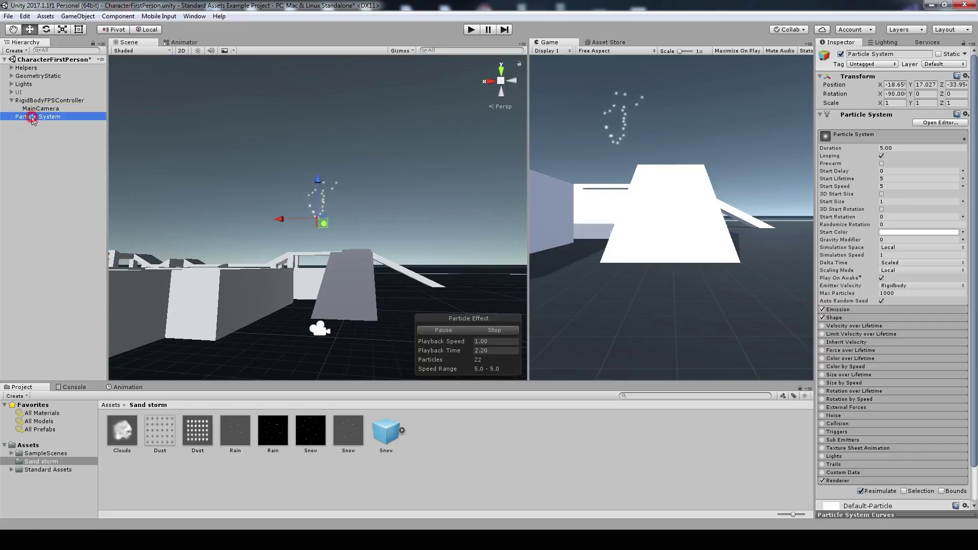
{"action": "key", "text": "Delete"}
Step: Add a particle system under RigidBodyFPSController and name it 'Dust storm'
{"action": "right_click", "coordinate": [33, 101]}
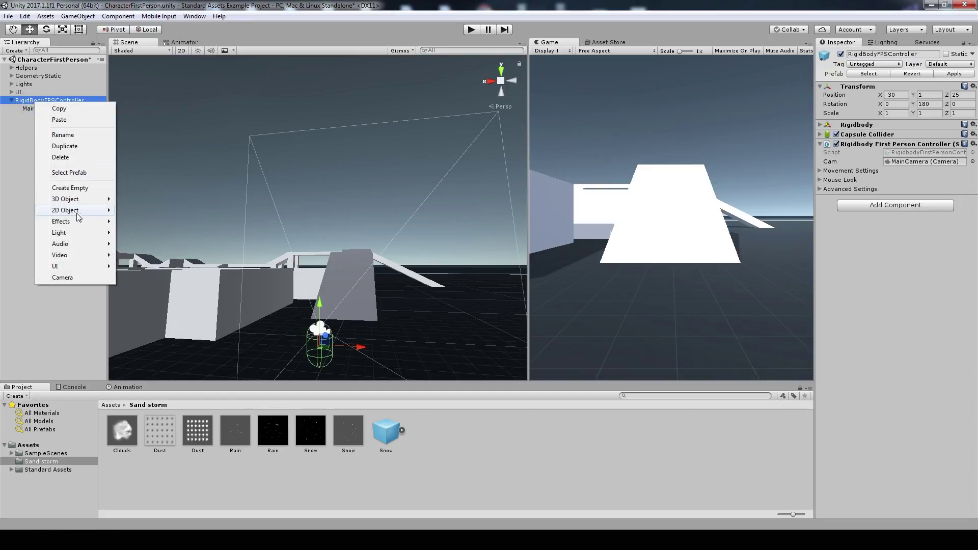
{"action": "left_click", "coordinate": [149, 222]}
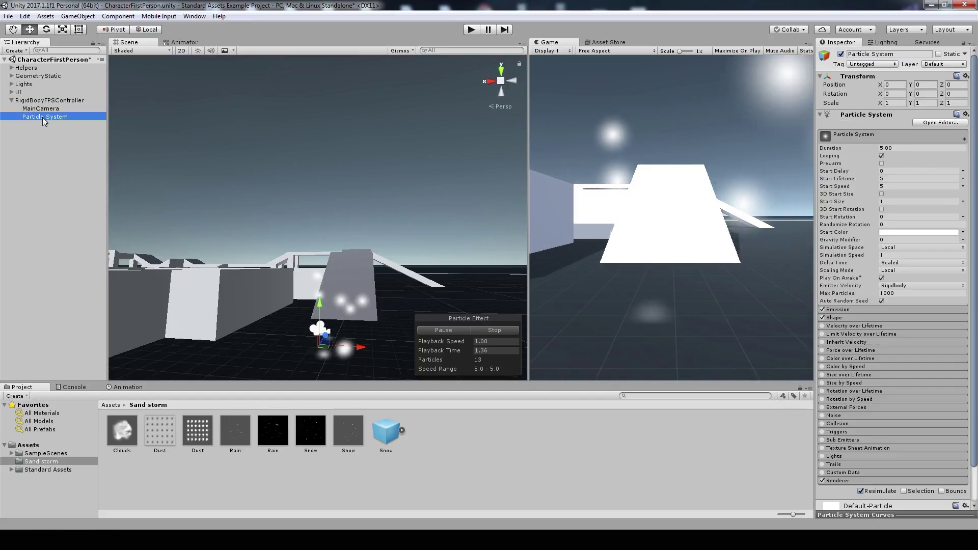
{"action": "left_click", "coordinate": [44, 117]}
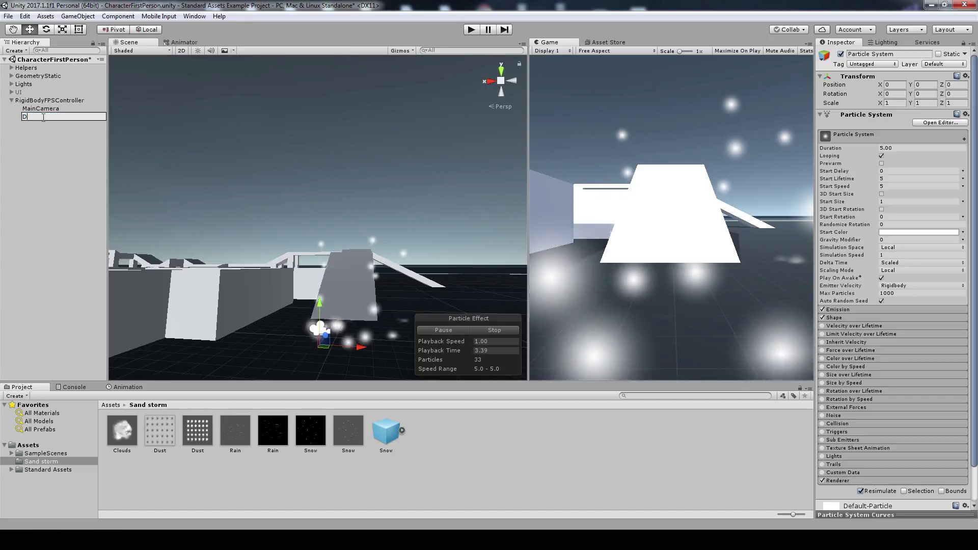
{"action": "type", "text": "Dur"}
{"action": "key", "text": "BackSpace"}
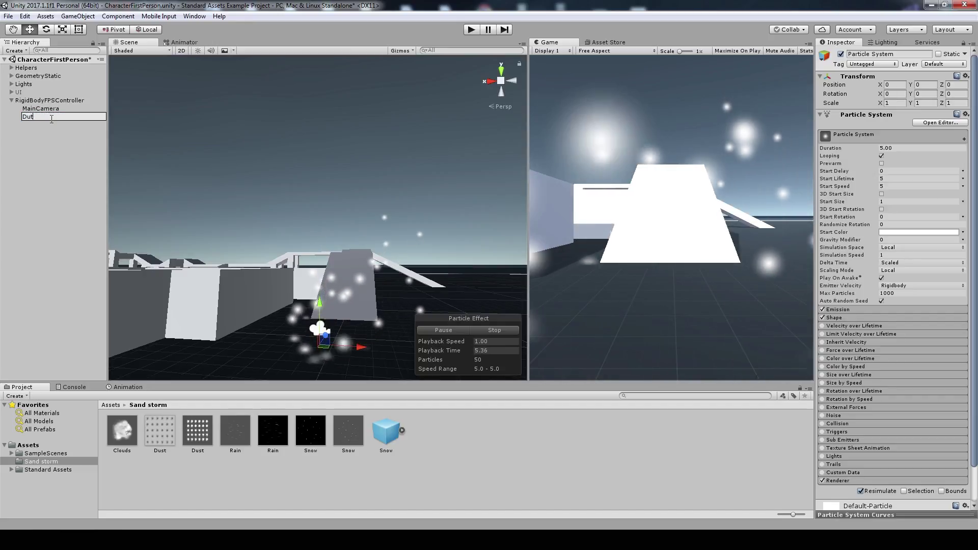
{"action": "type", "text": "st st"}
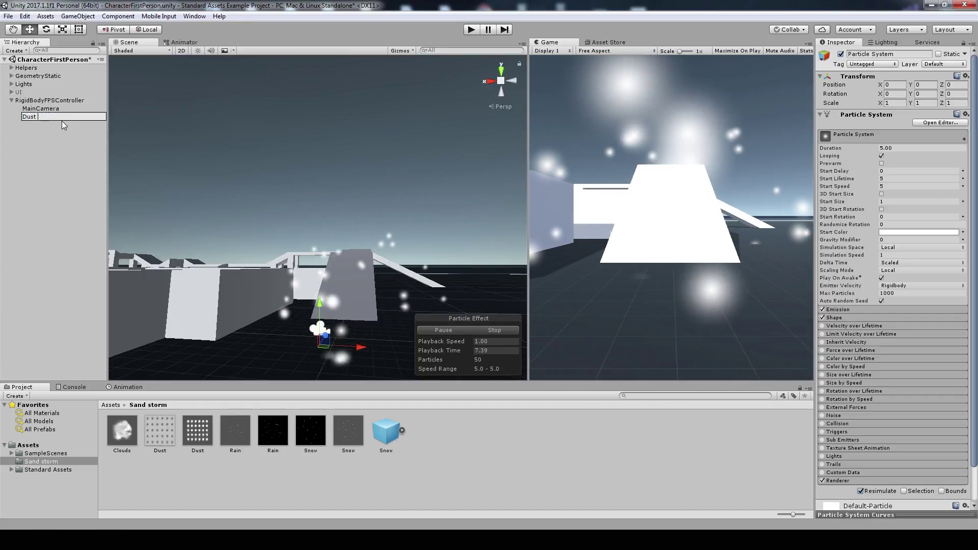
{"action": "type", "text": "orm"}
{"action": "key", "text": "Return"}
Step: Raise Dust storm to Position Y 30, with Rotation Y 0 and Start Speed 0
{"action": "left_click", "coordinate": [39, 118]}
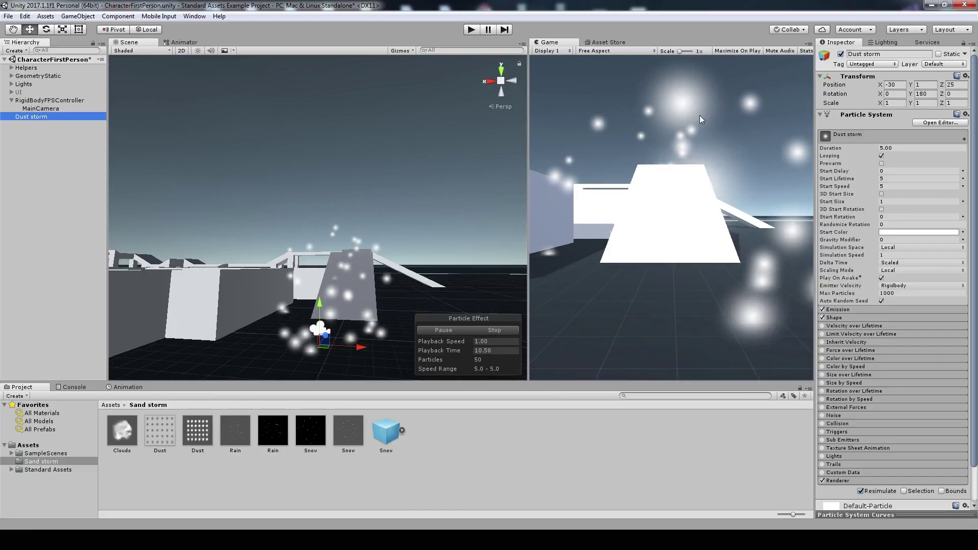
{"action": "left_click", "coordinate": [924, 85]}
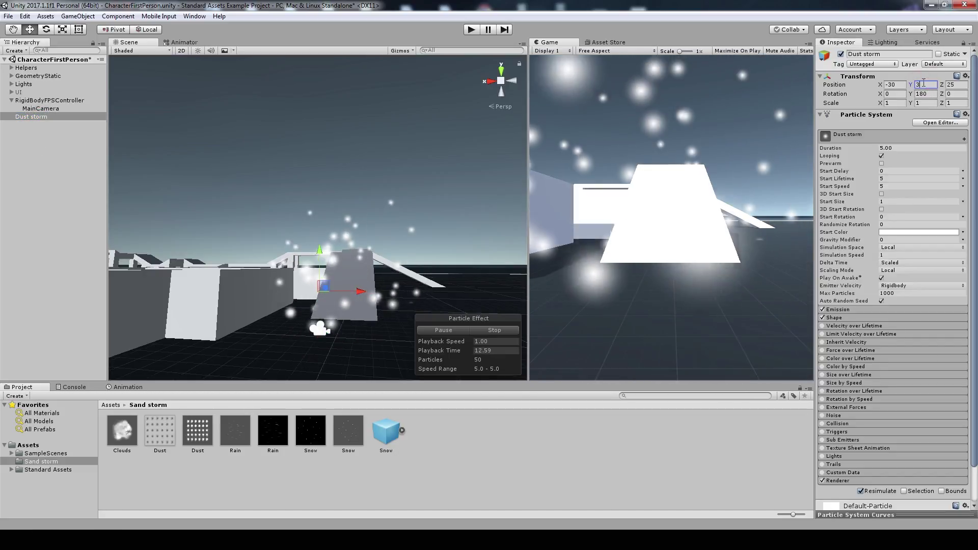
{"action": "type", "text": "30"}
{"action": "mouse_move", "coordinate": [433, 203]}
{"action": "left_mouse_down", "text": "alt"}
{"action": "mouse_move", "coordinate": [438, 47]}
{"action": "mouse_move", "coordinate": [421, 85]}
{"action": "left_mouse_up", "text": "alt"}
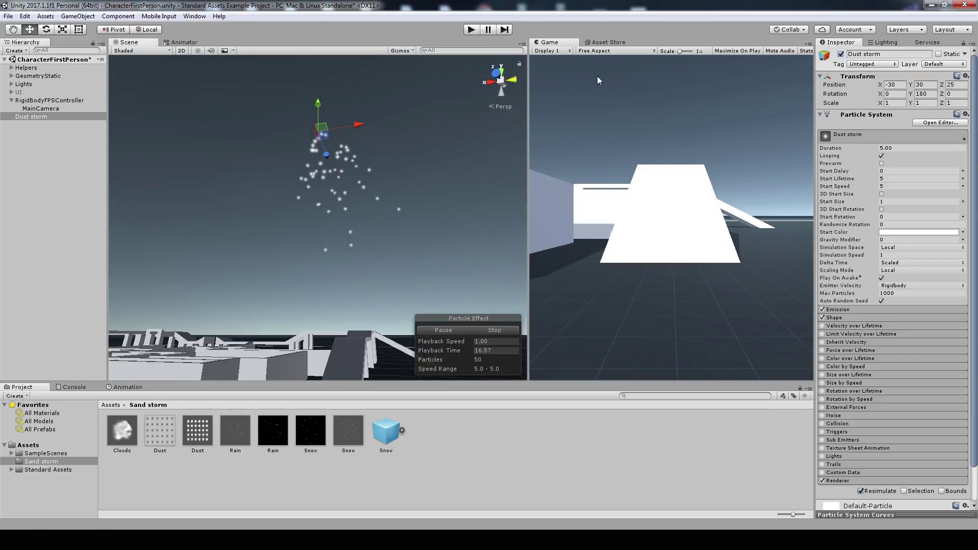
{"action": "type", "text": "0"}
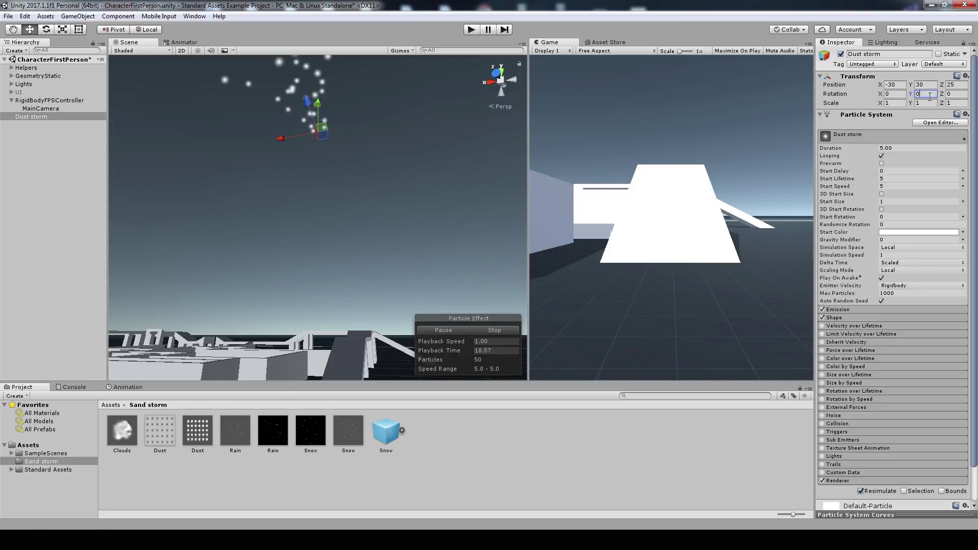
{"action": "double_click", "coordinate": [882, 186]}
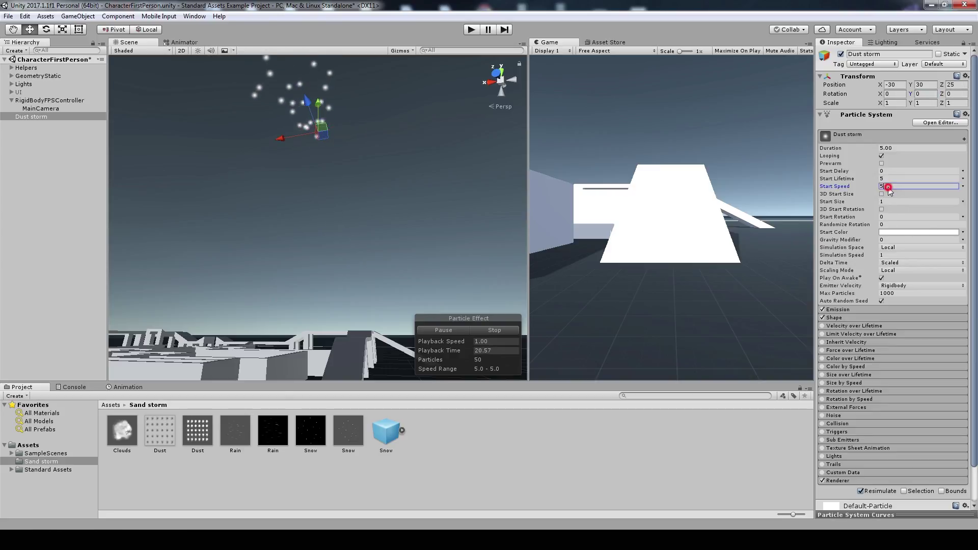
{"action": "type", "text": "0"}
{"action": "left_click_drag", "start_coordinate": [362, 146], "coordinate": [879, 377], "text": "alt"}
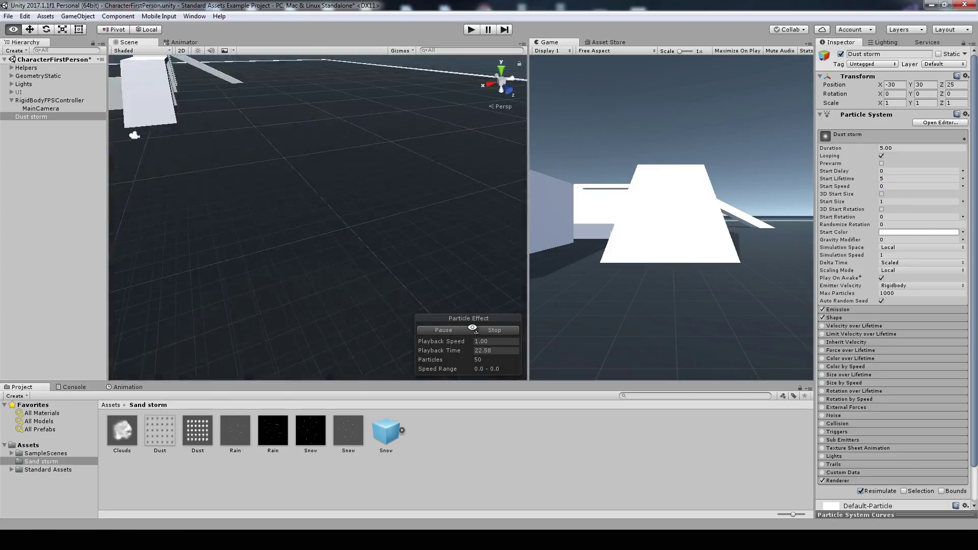
{"action": "left_click", "coordinate": [836, 480]}
{"action": "scroll", "coordinate": [876, 393], "scroll_direction": "down", "scroll_amount": 5}
Step: Assign the Clouds material to Dust storm and render it as Horizontal Billboard
{"action": "left_click_drag", "start_coordinate": [122, 429], "coordinate": [762, 367]}
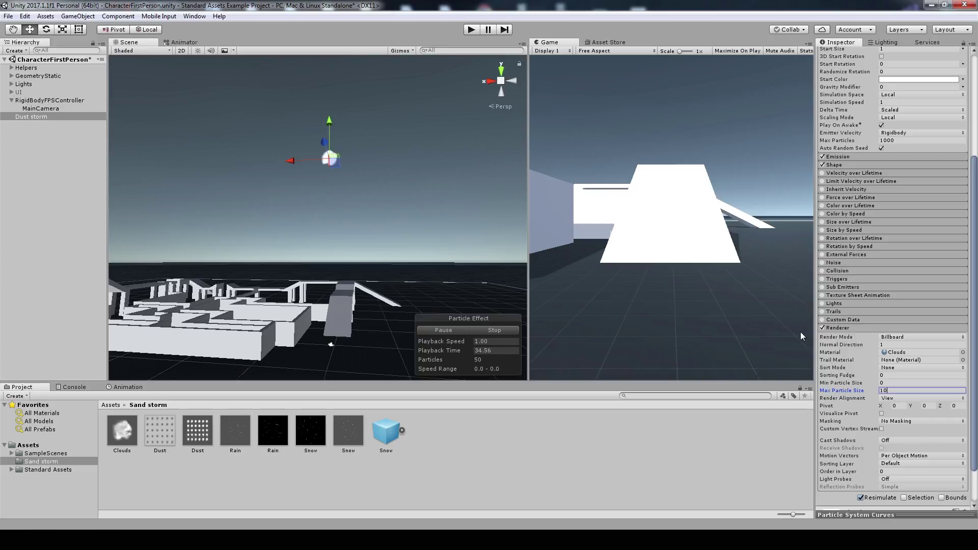
{"action": "left_click", "coordinate": [896, 338]}
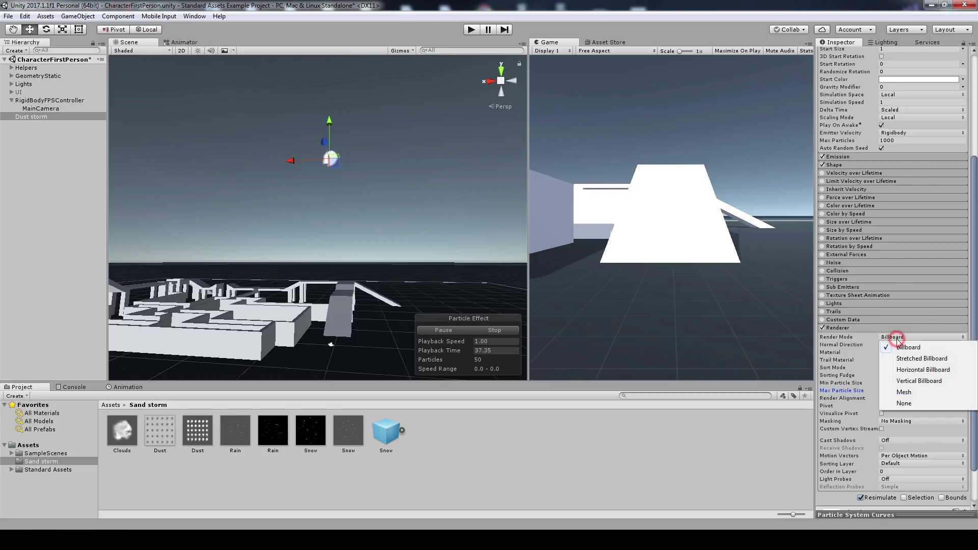
{"action": "left_click", "coordinate": [917, 370]}
{"action": "mouse_move", "coordinate": [402, 184]}
{"action": "left_mouse_down", "text": "alt"}
{"action": "mouse_move", "coordinate": [409, 160]}
{"action": "mouse_move", "coordinate": [396, 235]}
{"action": "mouse_move", "coordinate": [377, 239]}
{"action": "left_mouse_up", "text": "alt"}
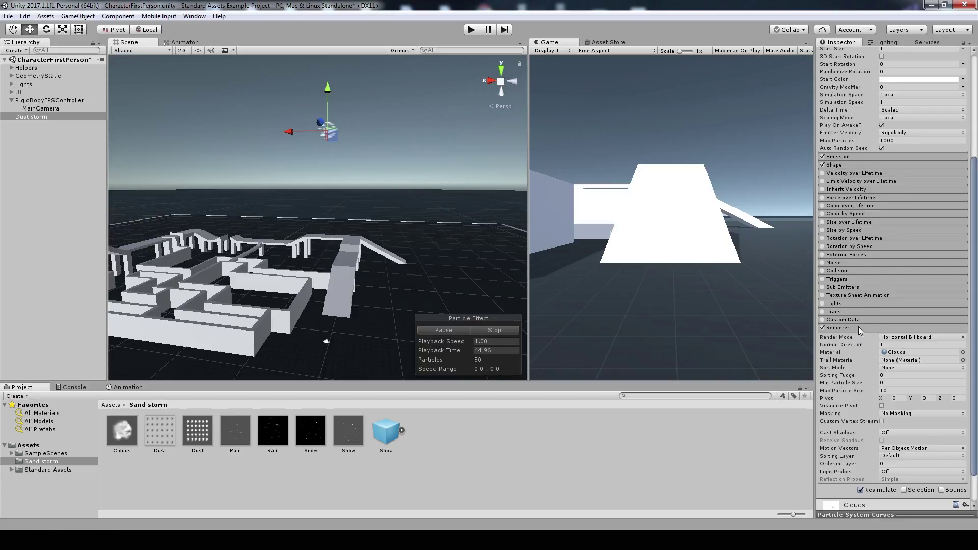
Step: Switch the Dust storm emitter to a Box scaled 70 × 0.5 × 70, then edit emission Rate over Time
{"action": "left_click", "coordinate": [858, 328]}
{"action": "left_click", "coordinate": [840, 257]}
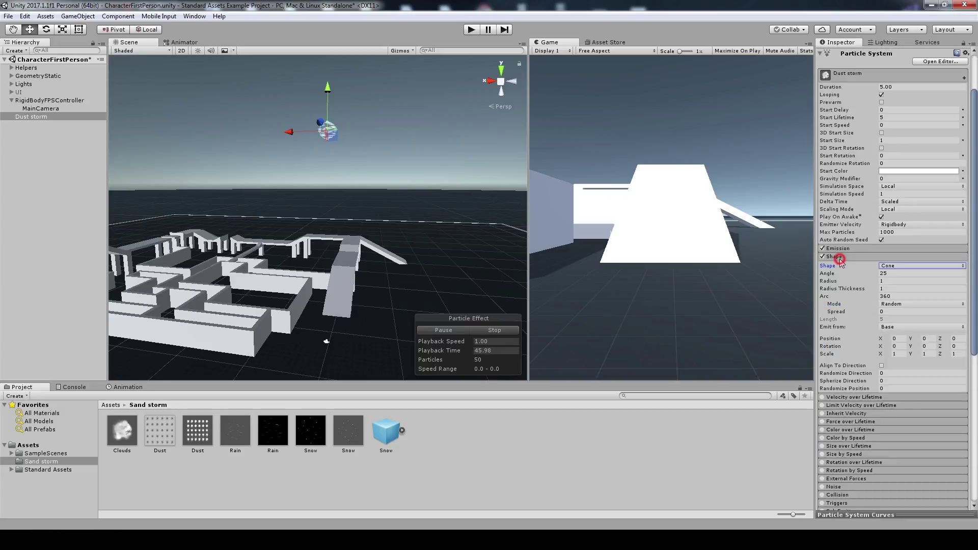
{"action": "left_click", "coordinate": [891, 266]}
{"action": "left_click", "coordinate": [906, 322]}
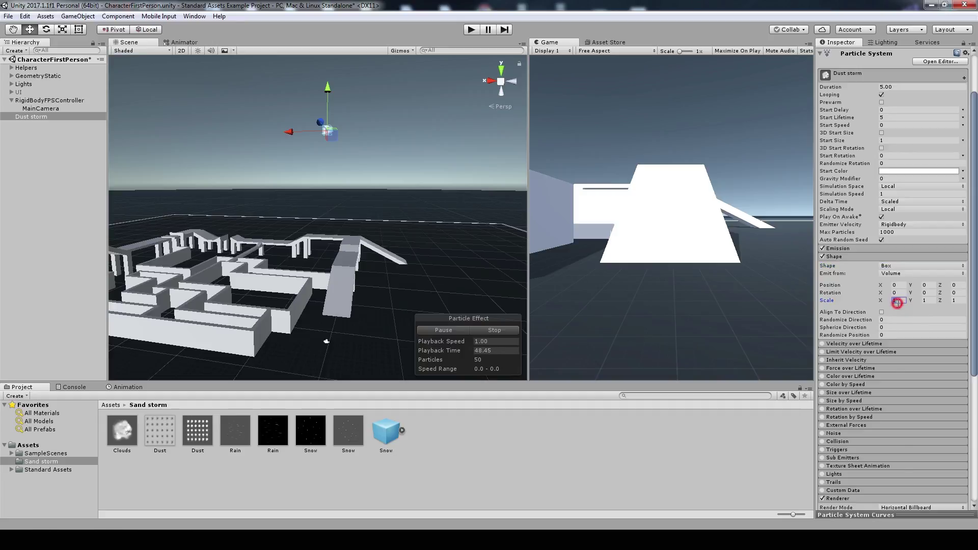
{"action": "type", "text": "60"}
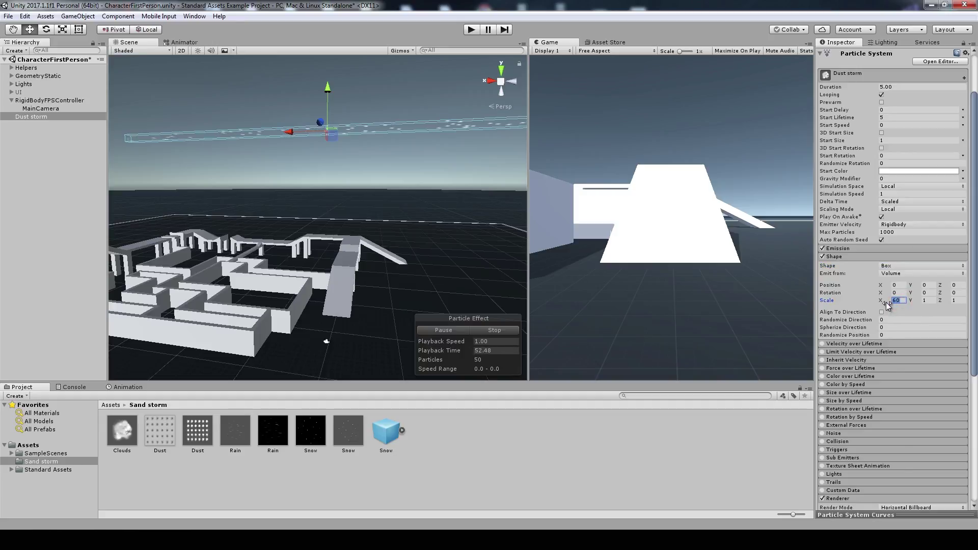
{"action": "type", "text": "70"}
{"action": "left_click", "coordinate": [962, 300]}
{"action": "type", "text": "70"}
{"action": "type", "text": "0.5"}
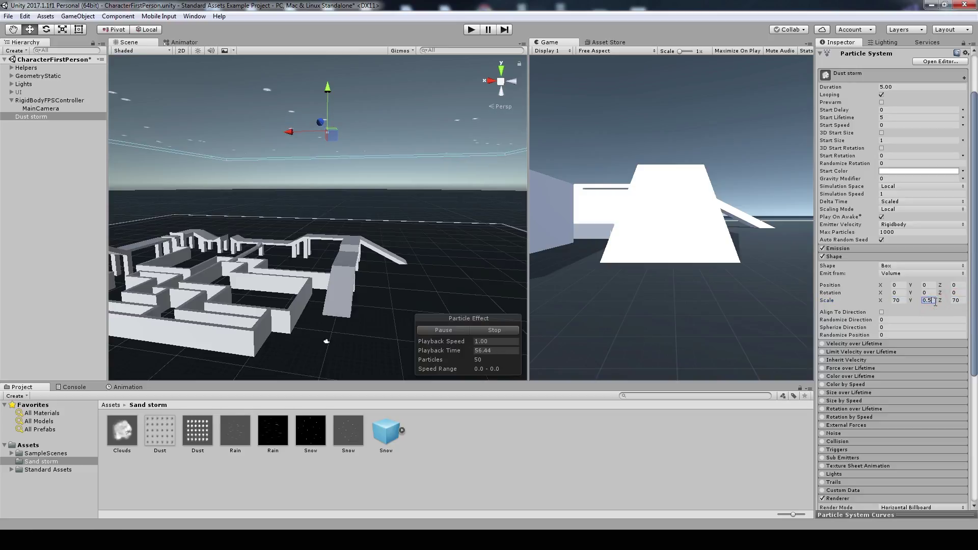
{"action": "left_click", "coordinate": [842, 249]}
{"action": "left_click", "coordinate": [896, 257]}
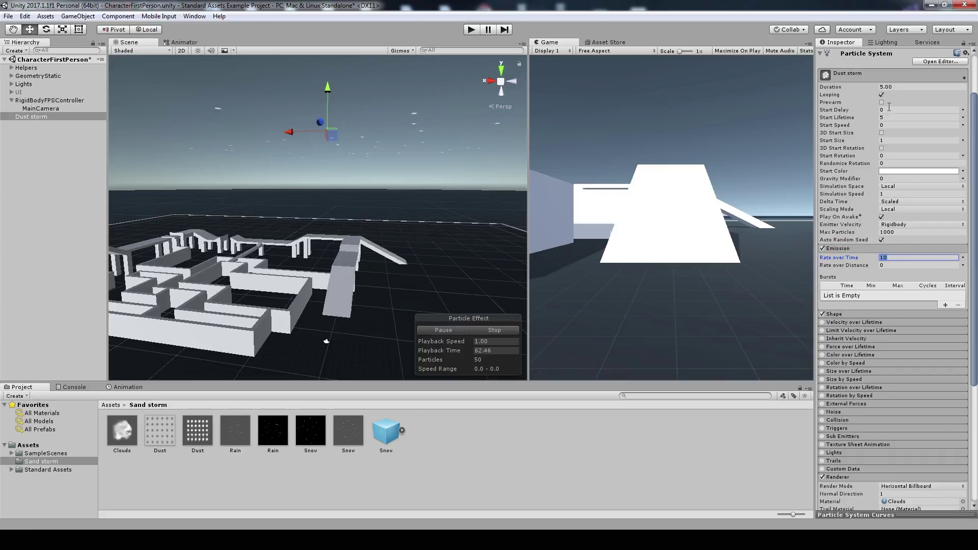
Step: Set Duration to 2, Rate over Time to 0.43, and add a one-particle burst (Min and Max 1)
{"action": "left_click", "coordinate": [894, 87]}
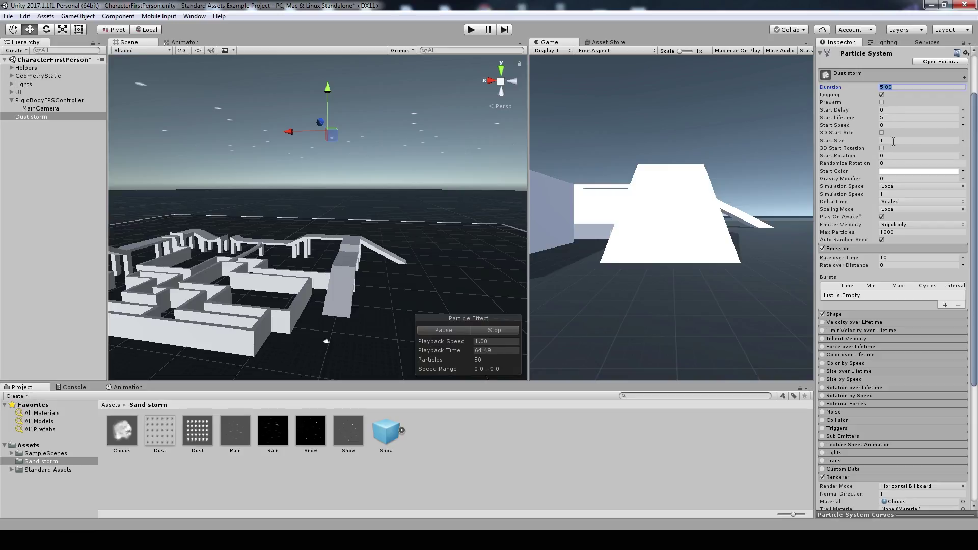
{"action": "type", "text": "2"}
{"action": "left_click", "coordinate": [894, 258]}
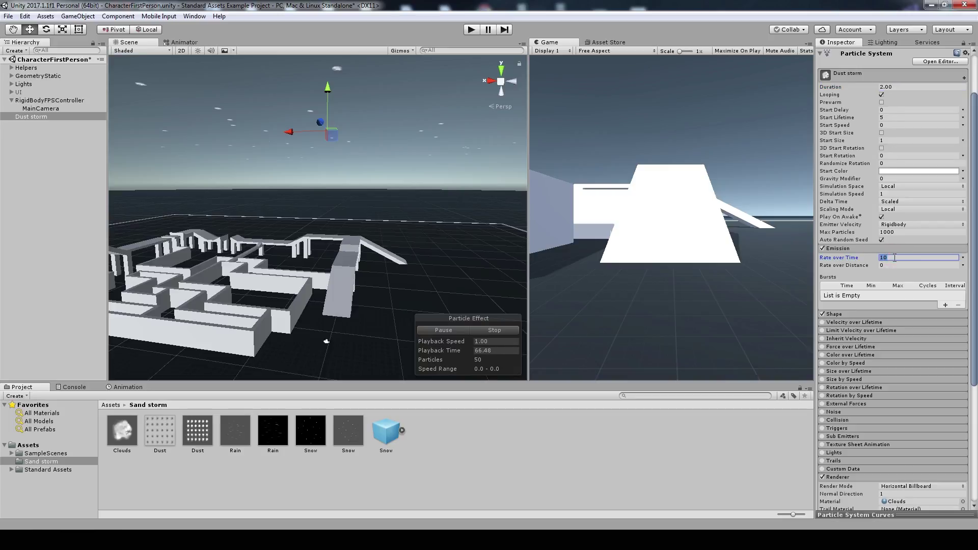
{"action": "left_click", "coordinate": [943, 305]}
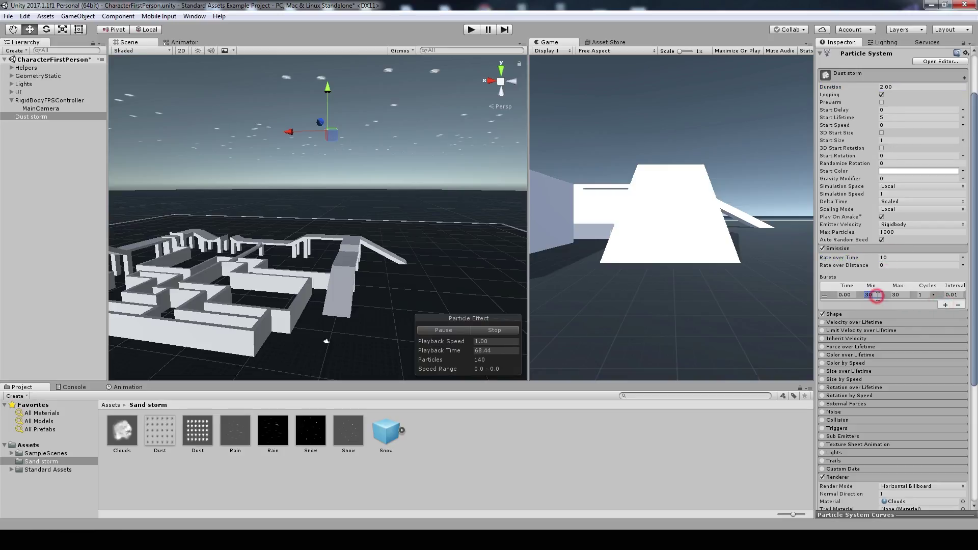
{"action": "type", "text": "1"}
{"action": "left_click", "coordinate": [897, 295]}
{"action": "key", "text": "Tab"}
{"action": "type", "text": "0.43"}
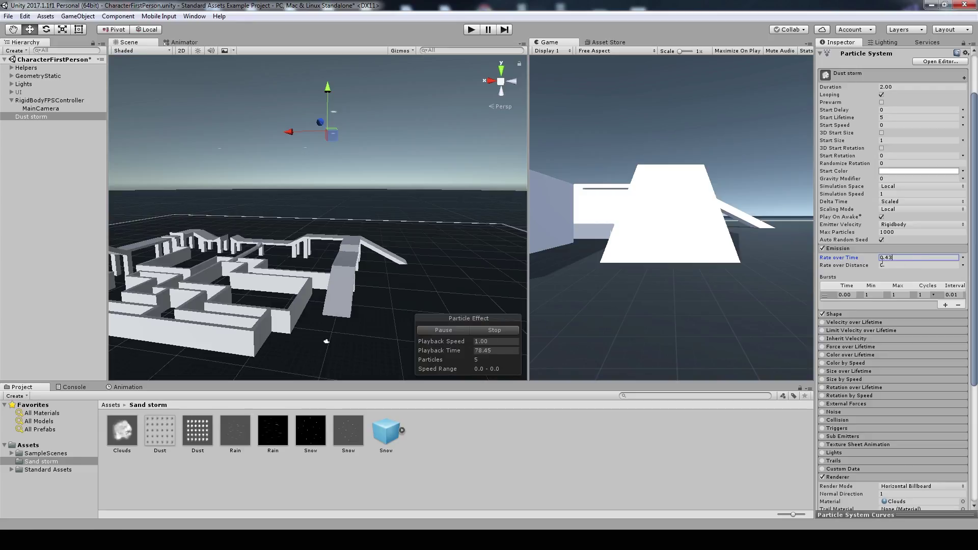
Step: Make Start Size random between two constants, 100 and 150
{"action": "right_click_drag", "start_coordinate": [388, 198], "coordinate": [378, 161]}
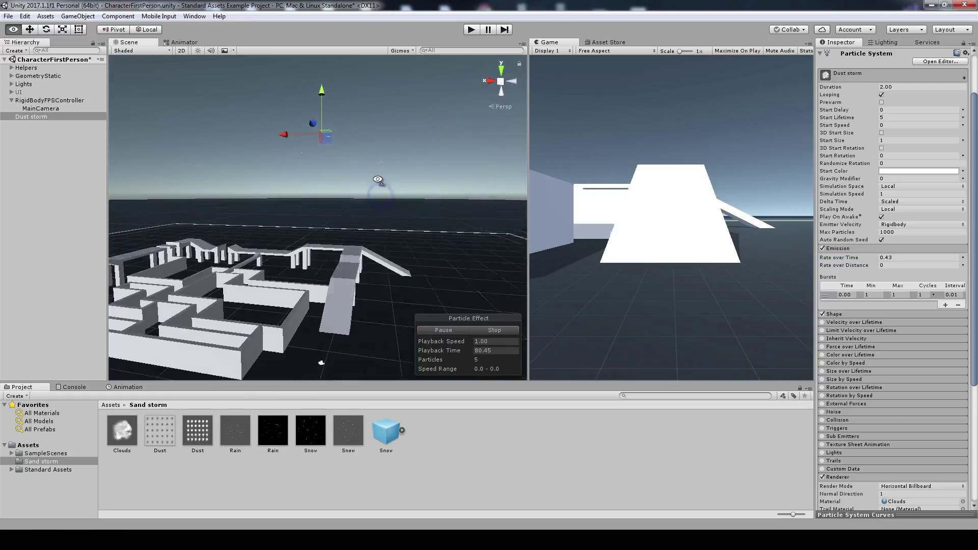
{"action": "scroll", "coordinate": [886, 192], "scroll_direction": "up", "scroll_amount": 3}
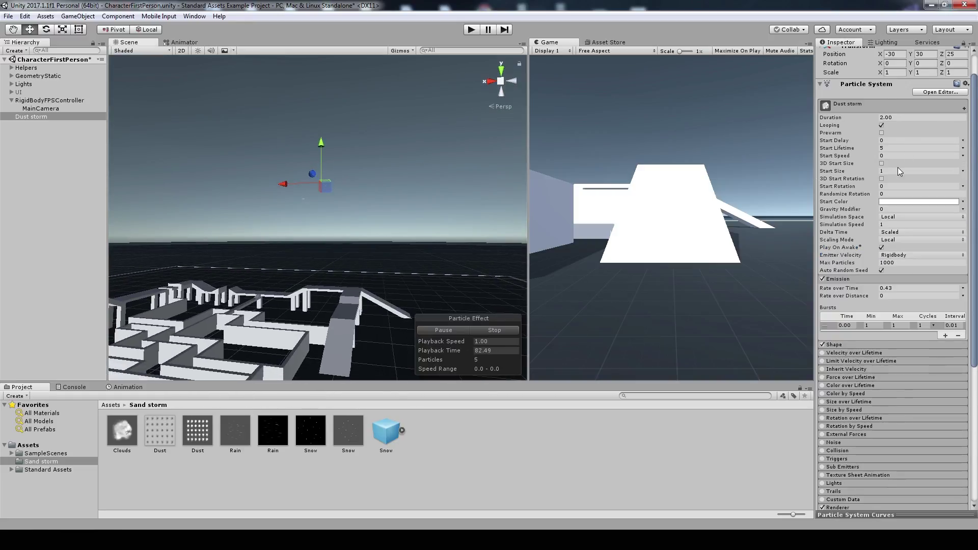
{"action": "left_click", "coordinate": [963, 171]}
{"action": "left_click", "coordinate": [897, 205]}
{"action": "type", "text": "9"}
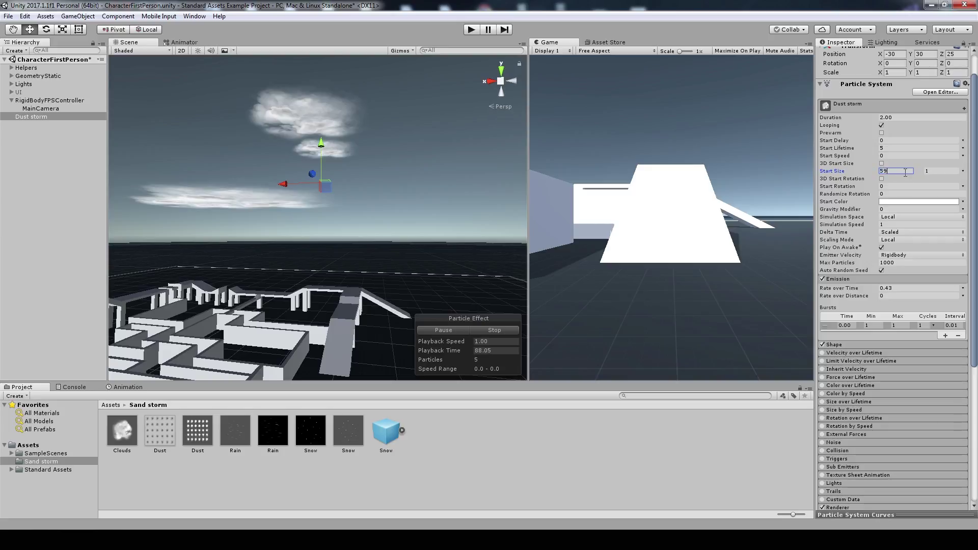
{"action": "left_click", "coordinate": [904, 174]}
{"action": "type", "text": "1"}
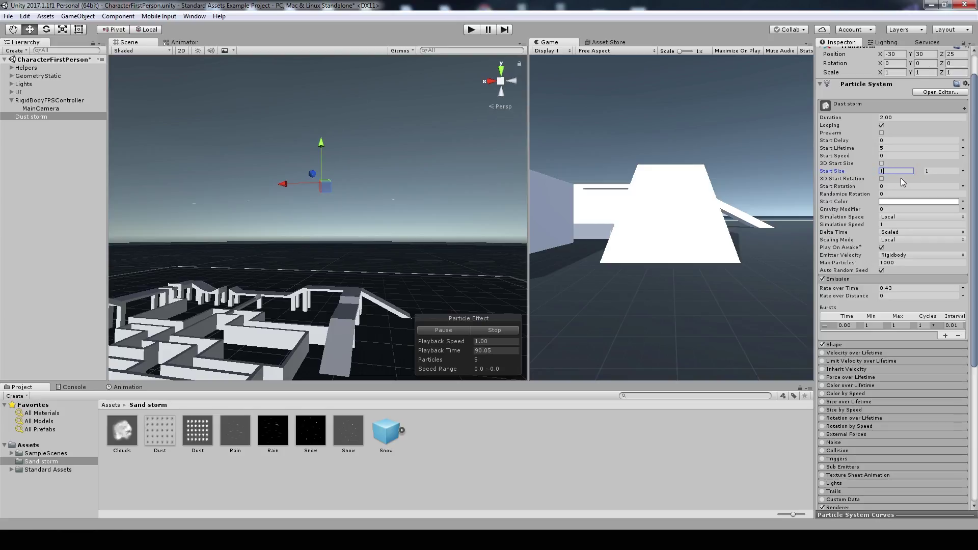
{"action": "type", "text": "00"}
{"action": "left_click", "coordinate": [944, 172]}
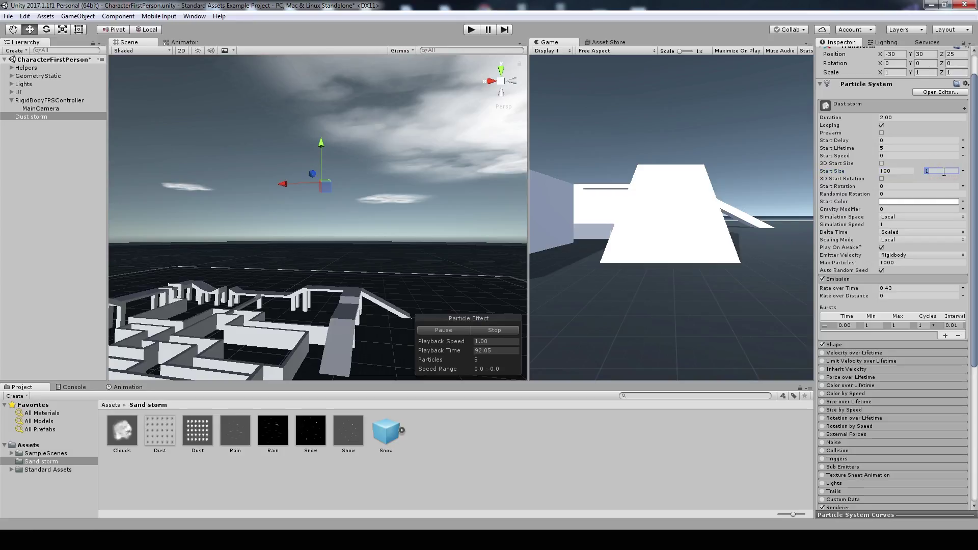
{"action": "type", "text": "50"}
{"action": "mouse_move", "coordinate": [336, 153]}
{"action": "left_mouse_down", "text": "alt"}
{"action": "mouse_move", "coordinate": [340, 95]}
{"action": "mouse_move", "coordinate": [329, 121]}
{"action": "left_mouse_up", "text": "alt"}
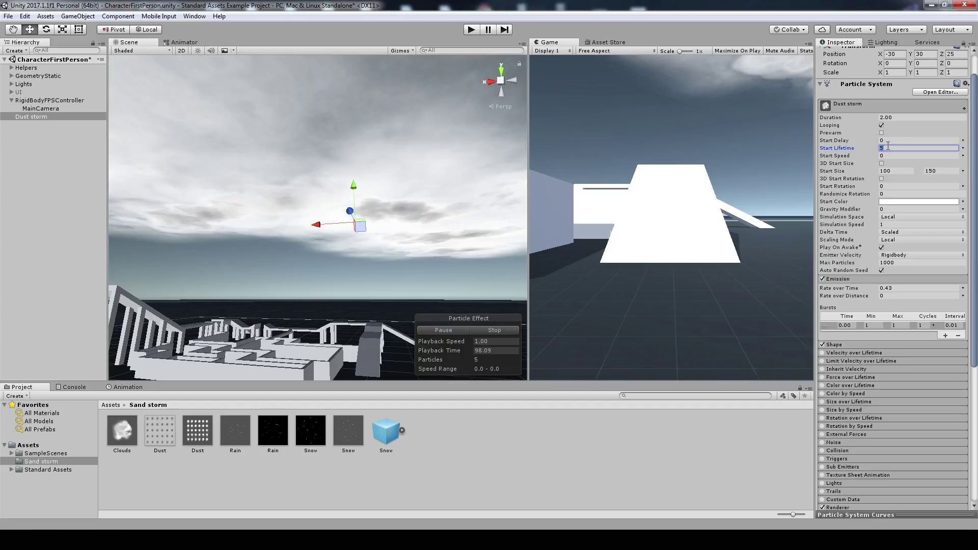
Step: Make Start Lifetime random between two constants with a minimum of 0.2
{"action": "left_click", "coordinate": [962, 148]}
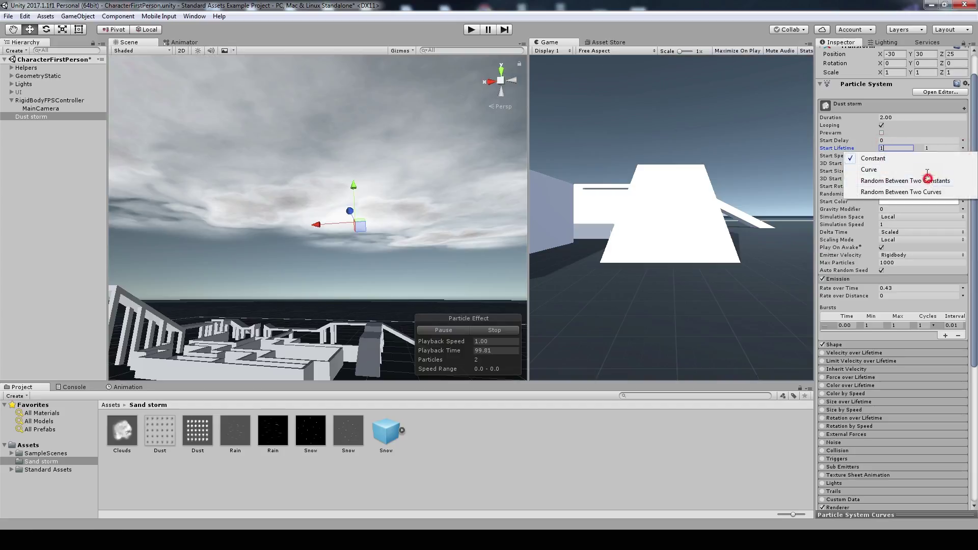
{"action": "left_click", "coordinate": [925, 178]}
{"action": "type", "text": "0.25"}
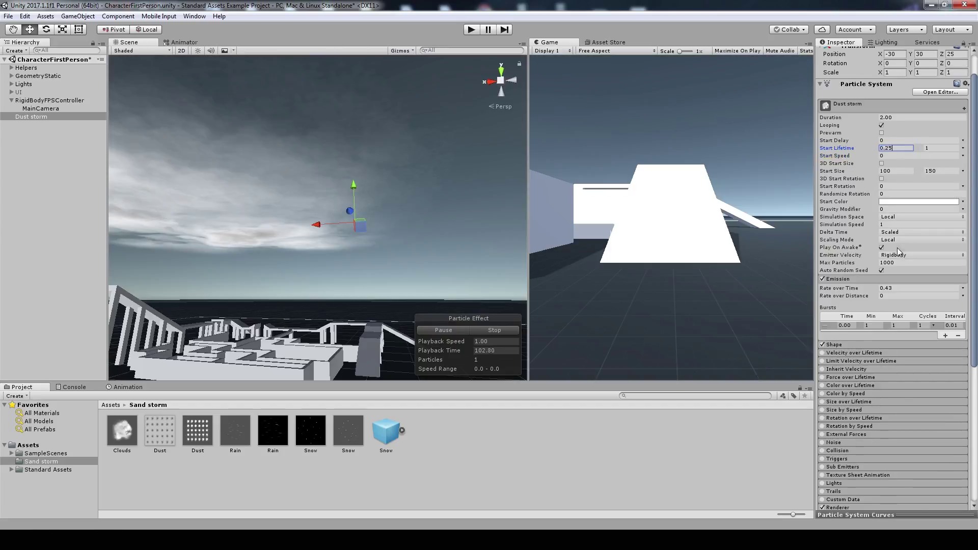
{"action": "scroll", "coordinate": [897, 247], "scroll_direction": "down", "scroll_amount": 5}
{"action": "scroll", "coordinate": [897, 248], "scroll_direction": "down", "scroll_amount": 2}
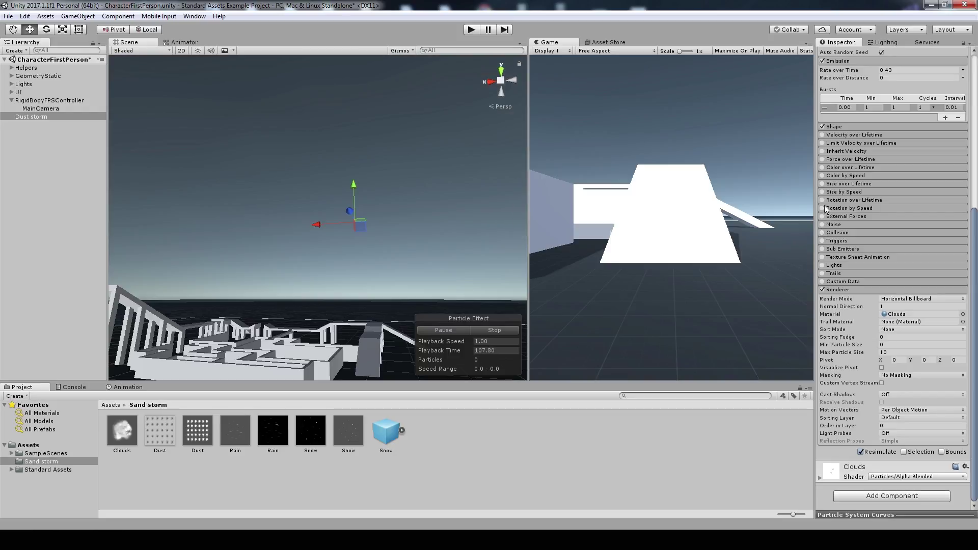
Step: Set the Color over Lifetime gradient's starting alpha key to 0 so particles fade in
{"action": "left_click", "coordinate": [822, 176]}
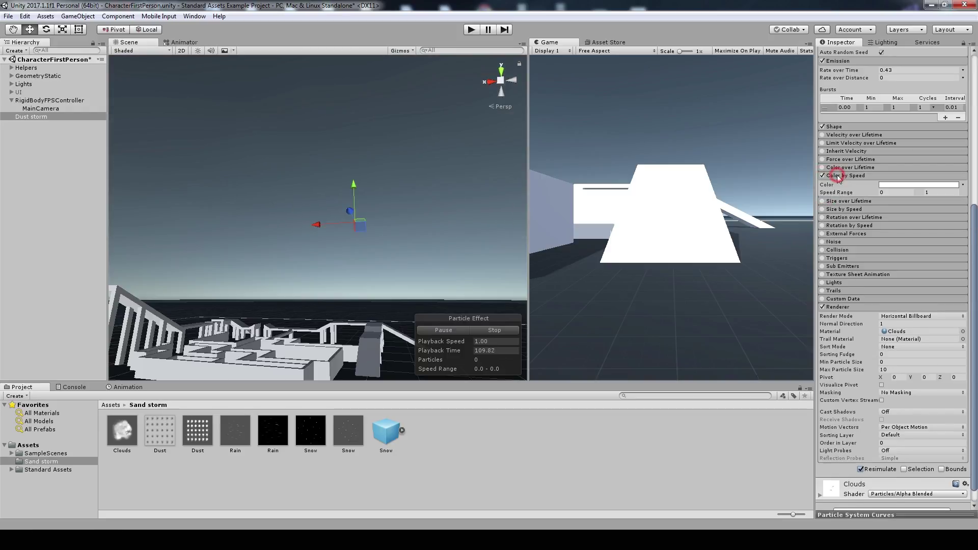
{"action": "left_click", "coordinate": [851, 167]}
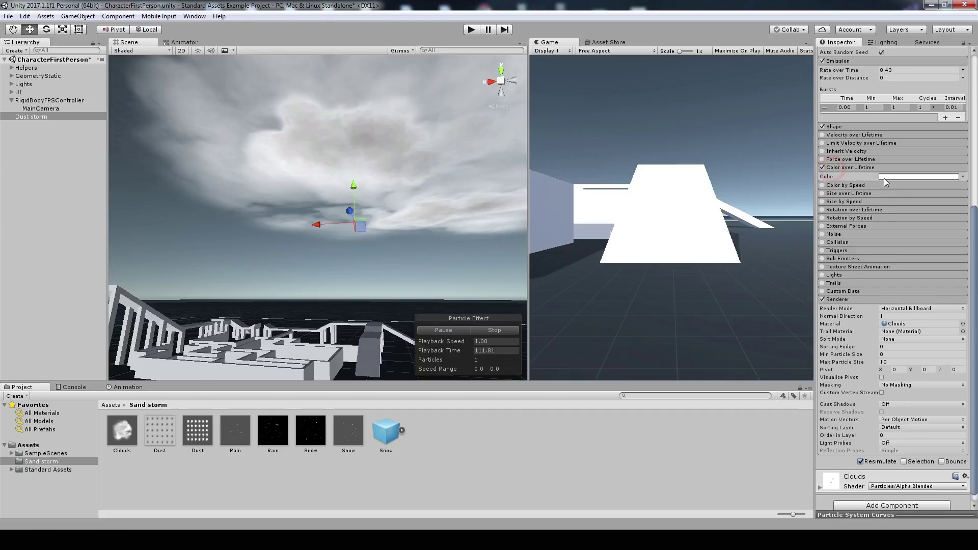
{"action": "left_click", "coordinate": [884, 177]}
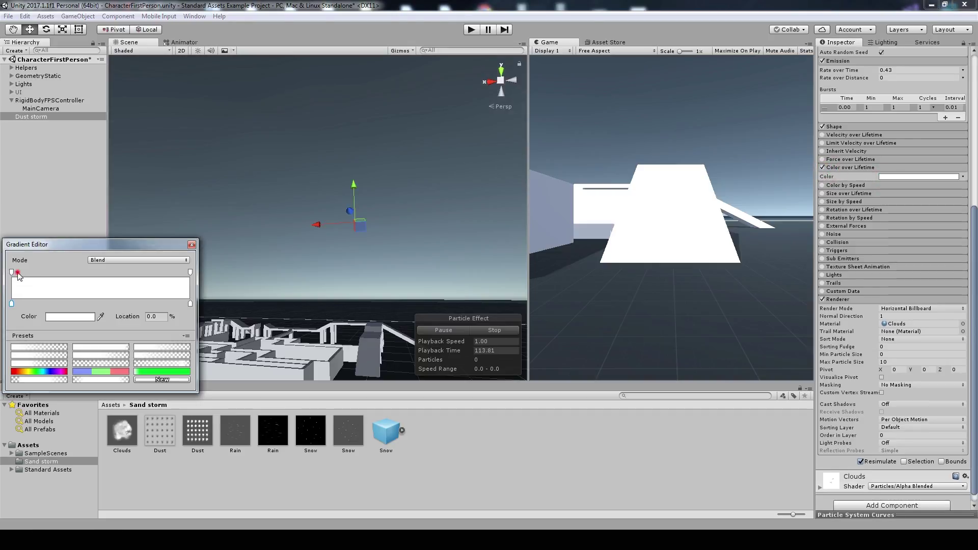
{"action": "left_click", "coordinate": [17, 273]}
{"action": "left_click_drag", "start_coordinate": [81, 316], "coordinate": [46, 316]}
{"action": "left_click", "coordinate": [190, 272]}
Step: Tint the Dust storm's Start Color light beige (D0B0A1)
{"action": "mouse_move", "coordinate": [387, 213]}
{"action": "left_mouse_down", "text": "alt"}
{"action": "mouse_move", "coordinate": [410, 284]}
{"action": "mouse_move", "coordinate": [405, 154]}
{"action": "left_mouse_up", "text": "alt"}
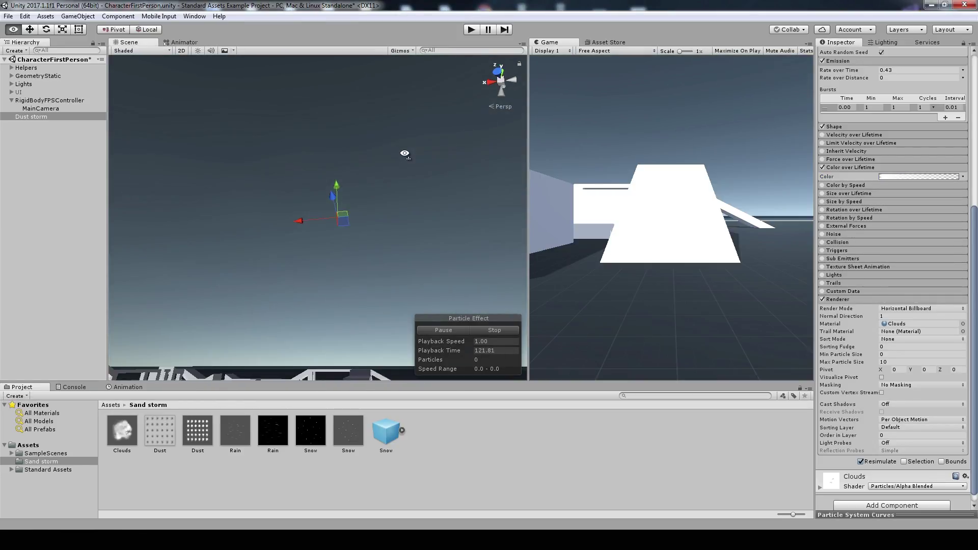
{"action": "left_click_drag", "start_coordinate": [405, 153], "coordinate": [419, 170], "text": "alt"}
{"action": "scroll", "coordinate": [935, 181], "scroll_direction": "up", "scroll_amount": 5}
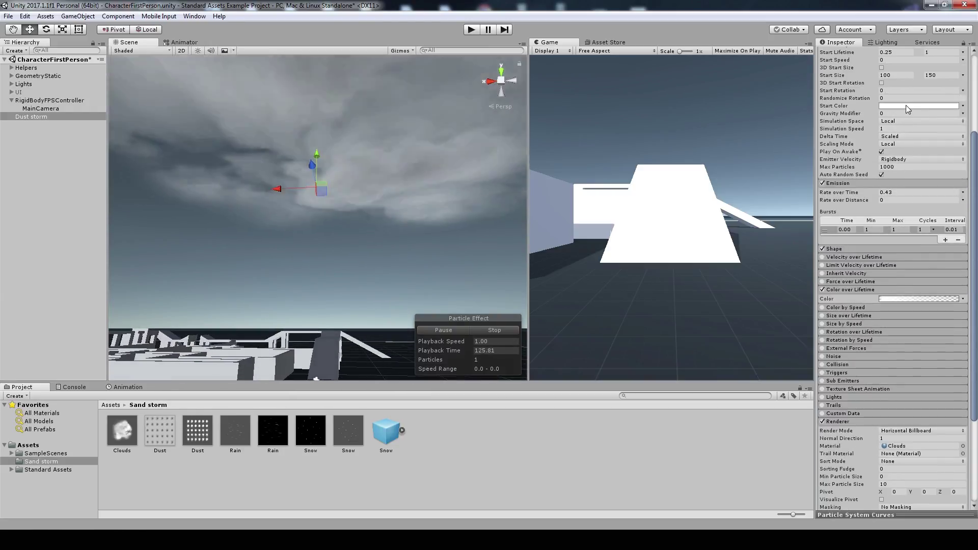
{"action": "left_click", "coordinate": [906, 106]}
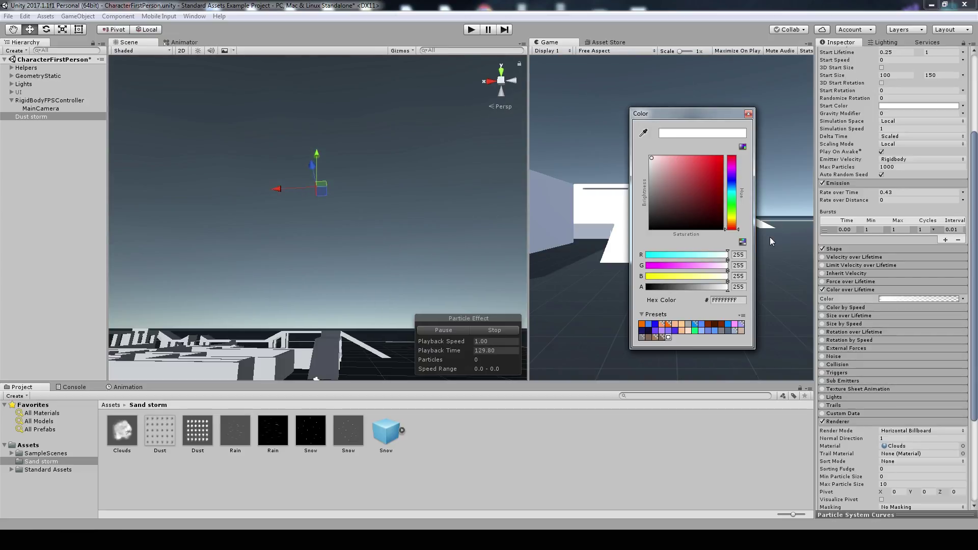
{"action": "left_click", "coordinate": [741, 332]}
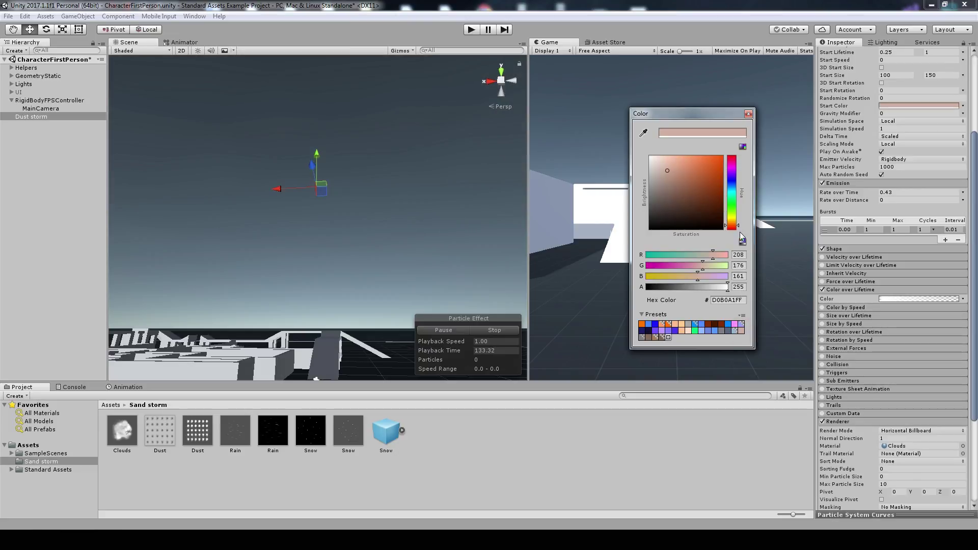
{"action": "left_click", "coordinate": [748, 113]}
{"action": "mouse_move", "coordinate": [349, 214]}
{"action": "left_mouse_down", "text": "alt"}
{"action": "mouse_move", "coordinate": [344, 163]}
{"action": "mouse_move", "coordinate": [352, 156]}
{"action": "left_mouse_up", "text": "alt"}
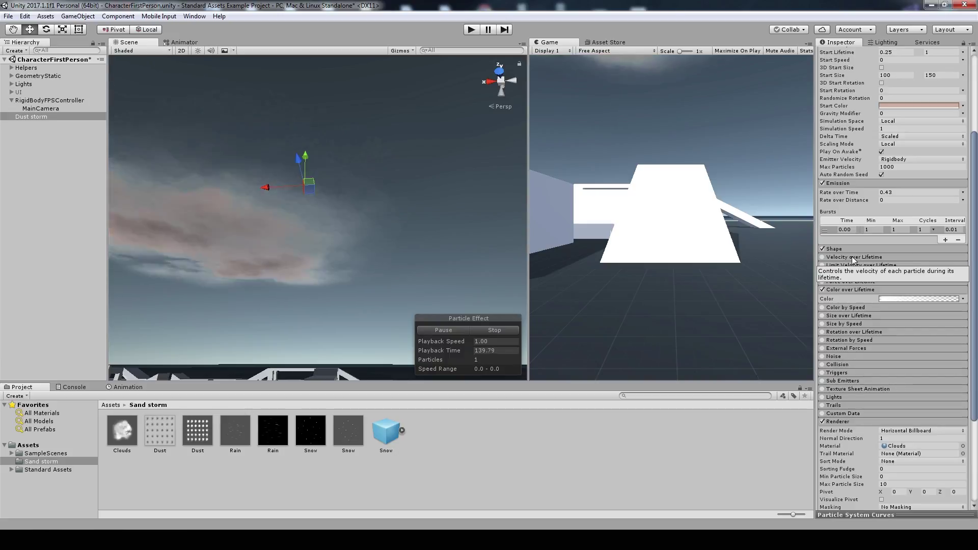
Step: Make Start Rotation random between two constants, 0 and 360
{"action": "scroll", "coordinate": [937, 127], "scroll_direction": "up", "scroll_amount": 3}
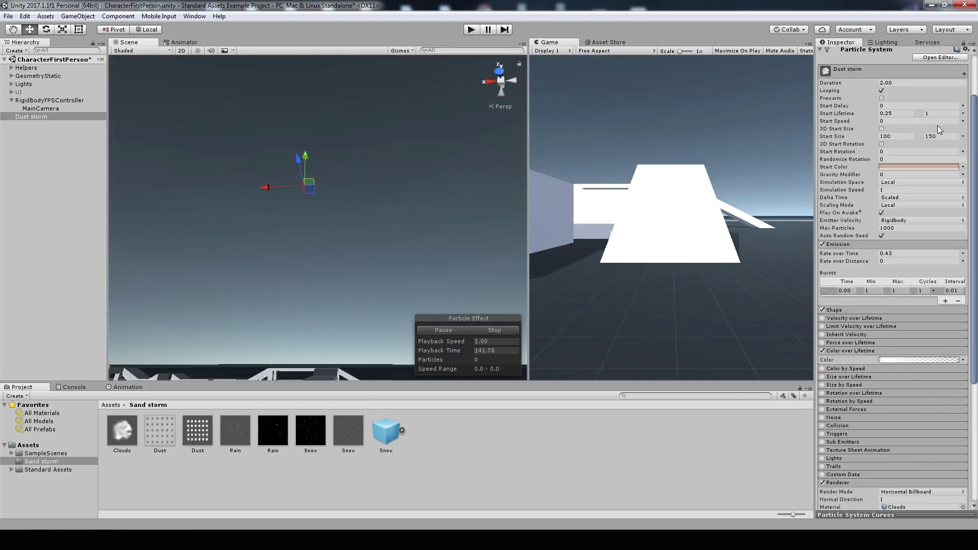
{"action": "left_click", "coordinate": [962, 151]}
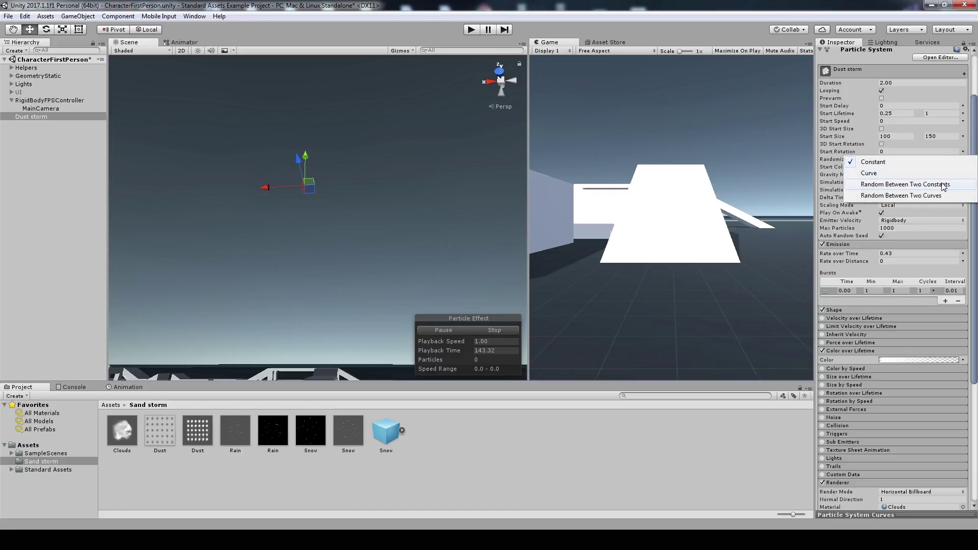
{"action": "left_click", "coordinate": [897, 185]}
{"action": "left_click", "coordinate": [933, 152]}
{"action": "type", "text": "3"}
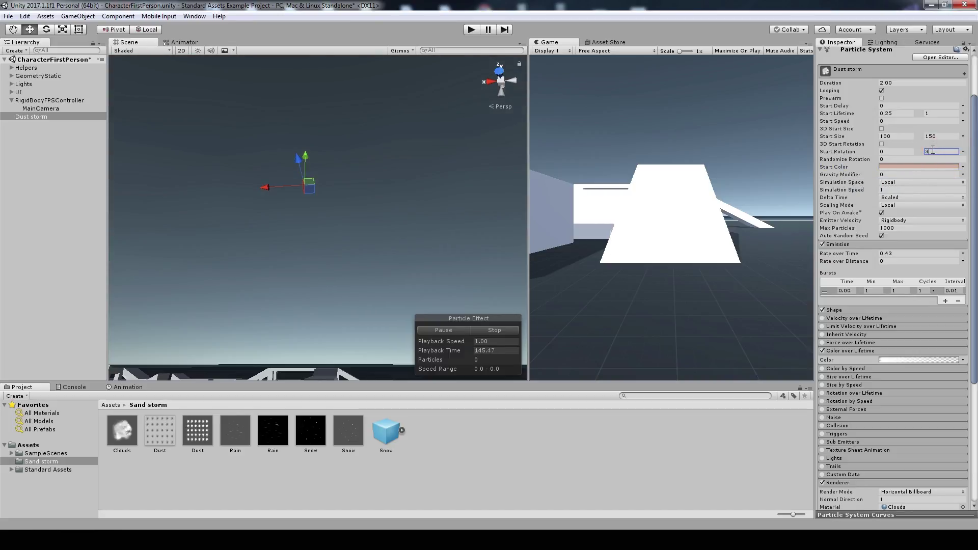
{"action": "type", "text": "60"}
Step: Set Scaling Mode to Hierarchy and Simulation Space to World
{"action": "left_click", "coordinate": [902, 198]}
{"action": "left_click", "coordinate": [901, 182]}
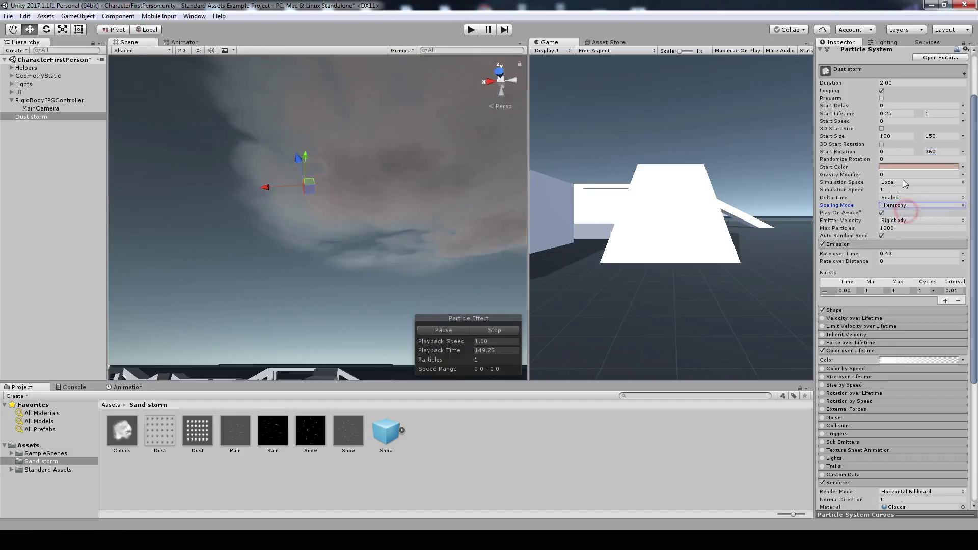
{"action": "left_click", "coordinate": [902, 182]}
{"action": "left_click", "coordinate": [906, 203]}
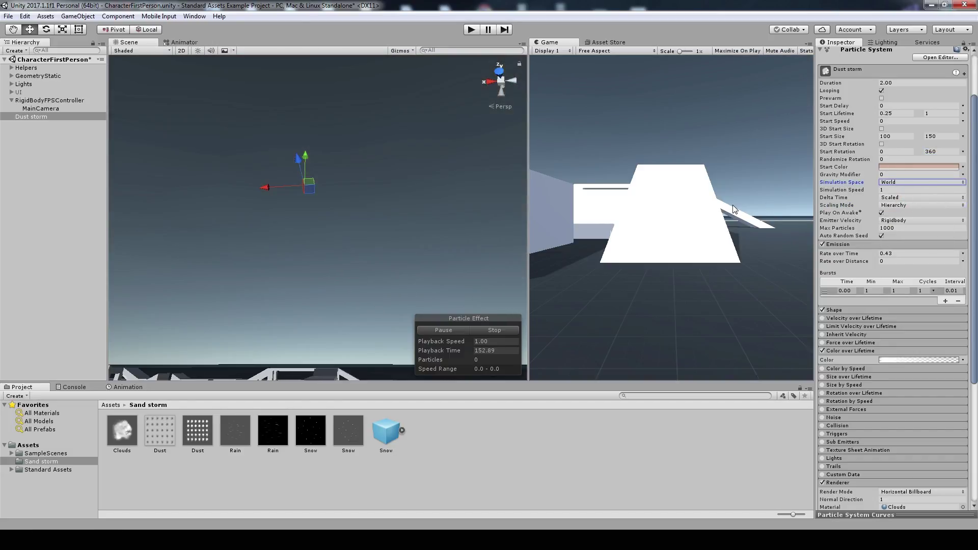
{"action": "left_click", "coordinate": [55, 137]}
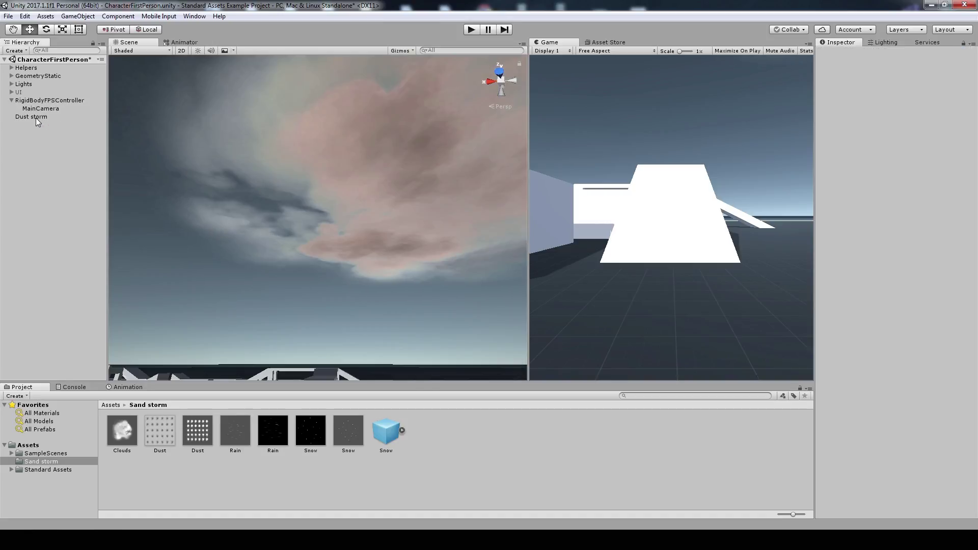
{"action": "right_click", "coordinate": [36, 116]}
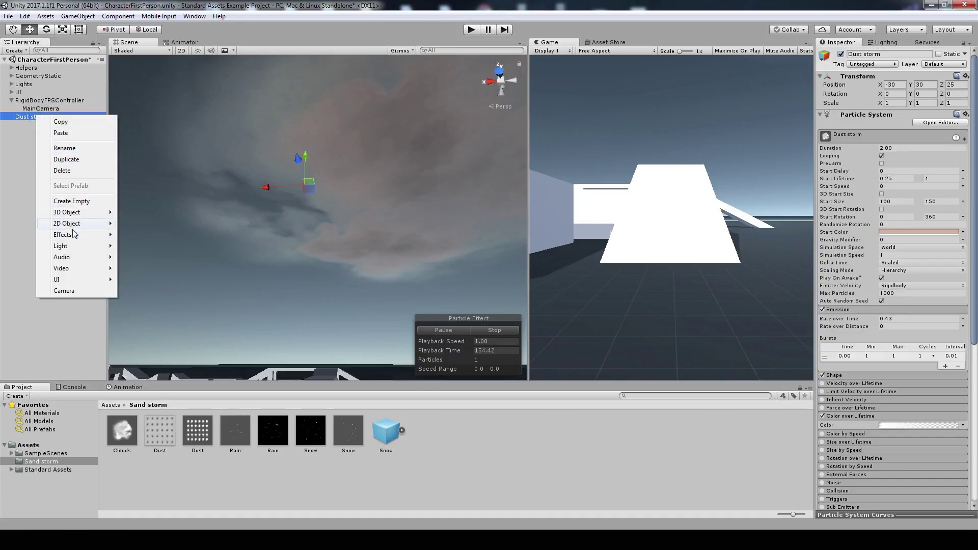
Step: Add a child particle system under Dust storm and name it Rain
{"action": "mouse_move", "coordinate": [75, 234]}
{"action": "left_click", "coordinate": [134, 235]}
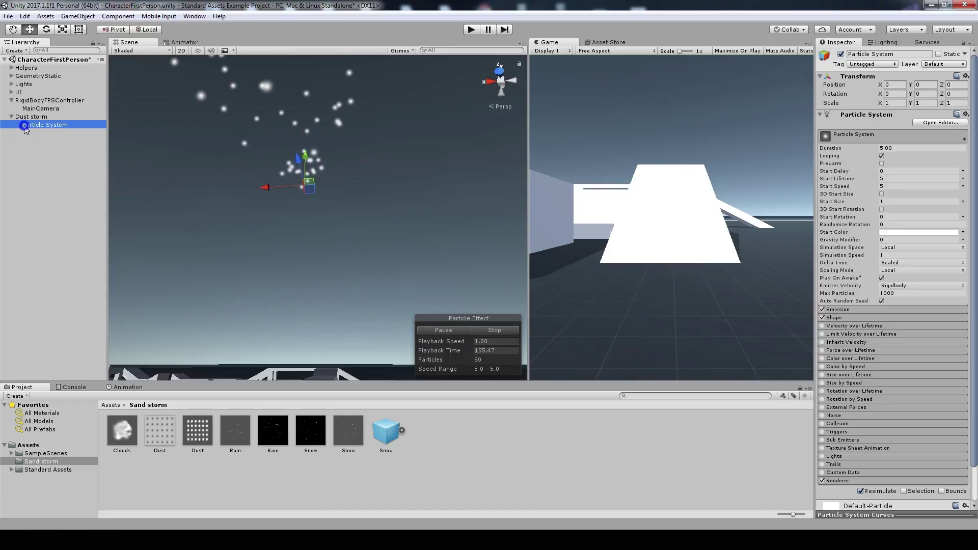
{"action": "right_click", "coordinate": [24, 126]}
{"action": "left_click", "coordinate": [56, 155]}
{"action": "type", "text": "Ra"}
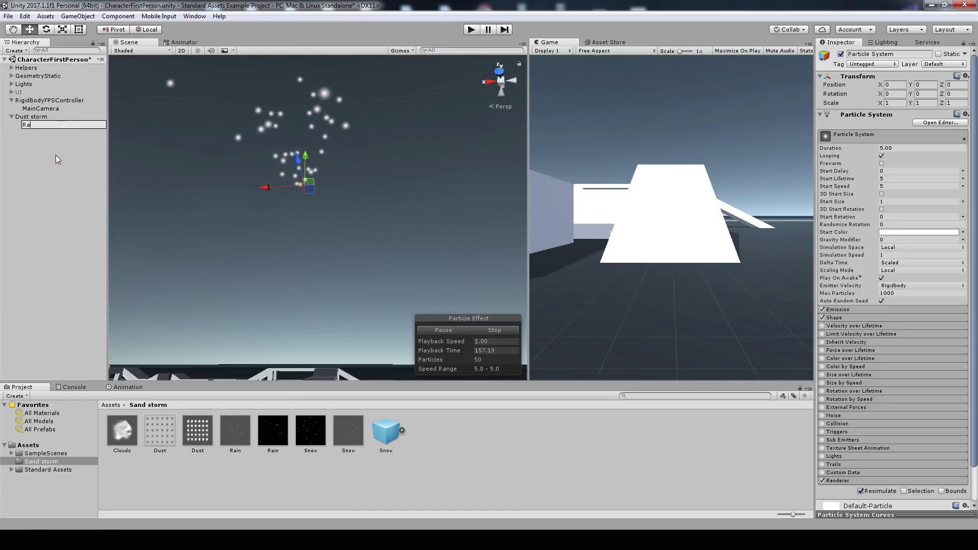
{"action": "type", "text": "in"}
{"action": "left_click", "coordinate": [41, 124]}
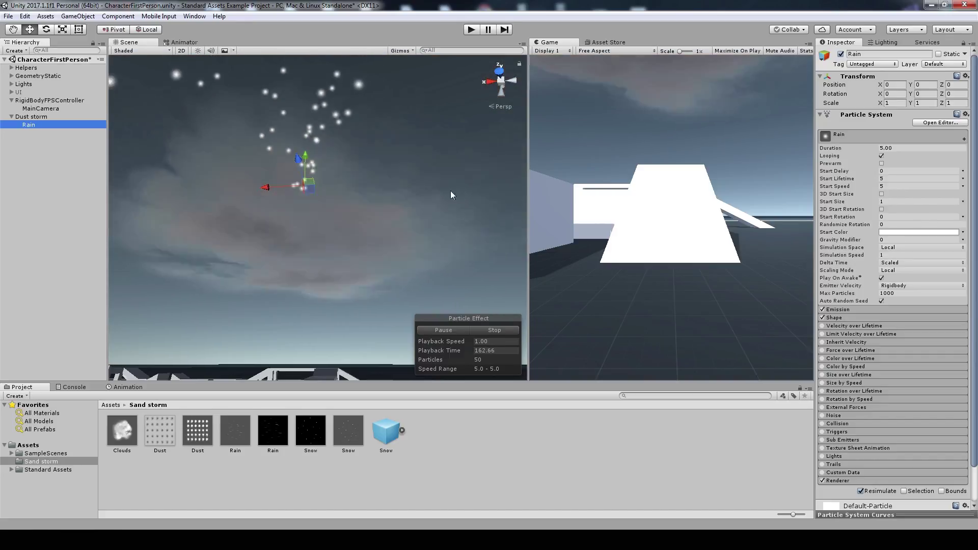
Step: Set Rain's Start Speed to 0 and enable Velocity over Lifetime
{"action": "right_click_drag", "start_coordinate": [450, 192], "coordinate": [382, 214]}
{"action": "scroll", "coordinate": [857, 350], "scroll_direction": "down", "scroll_amount": 2}
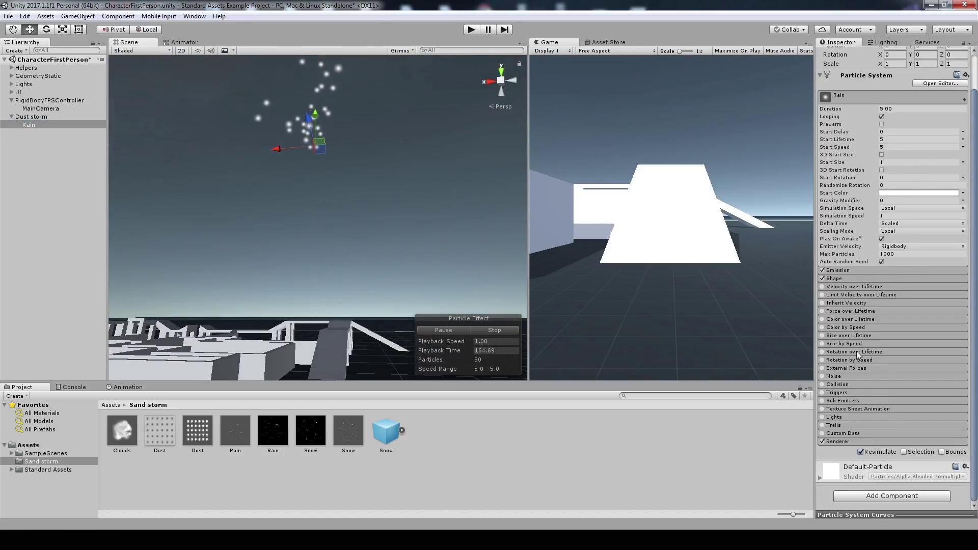
{"action": "left_click", "coordinate": [887, 147]}
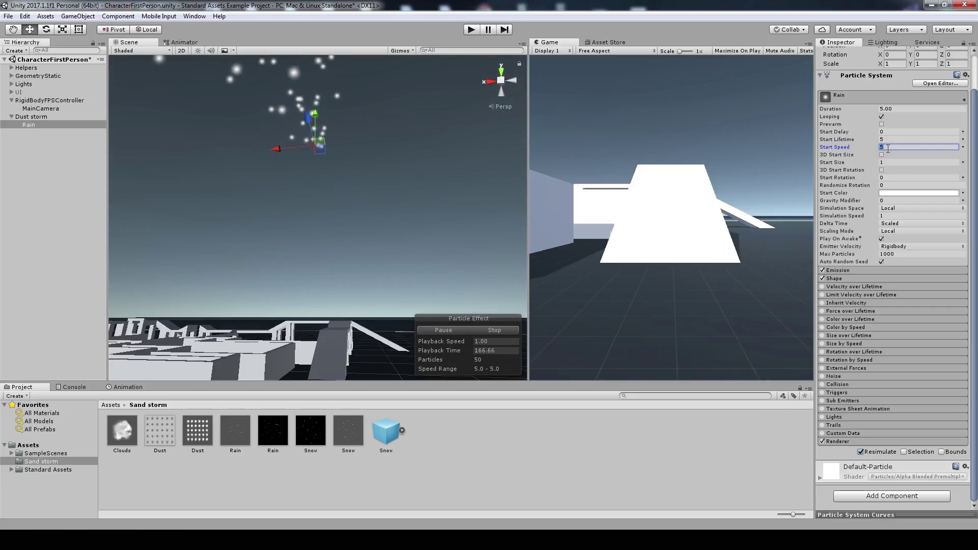
{"action": "type", "text": "0"}
{"action": "left_click", "coordinate": [822, 286]}
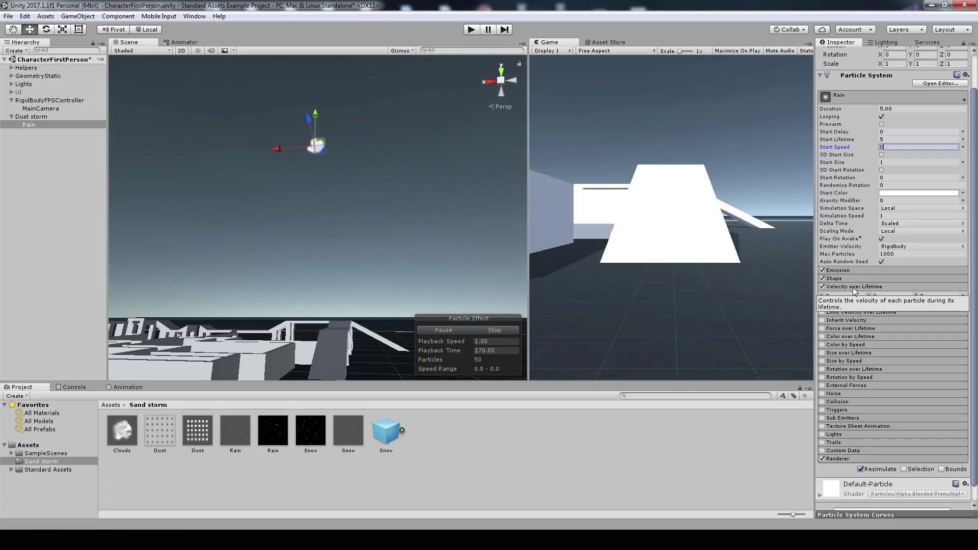
{"action": "left_click", "coordinate": [891, 295]}
{"action": "type", "text": "10"}
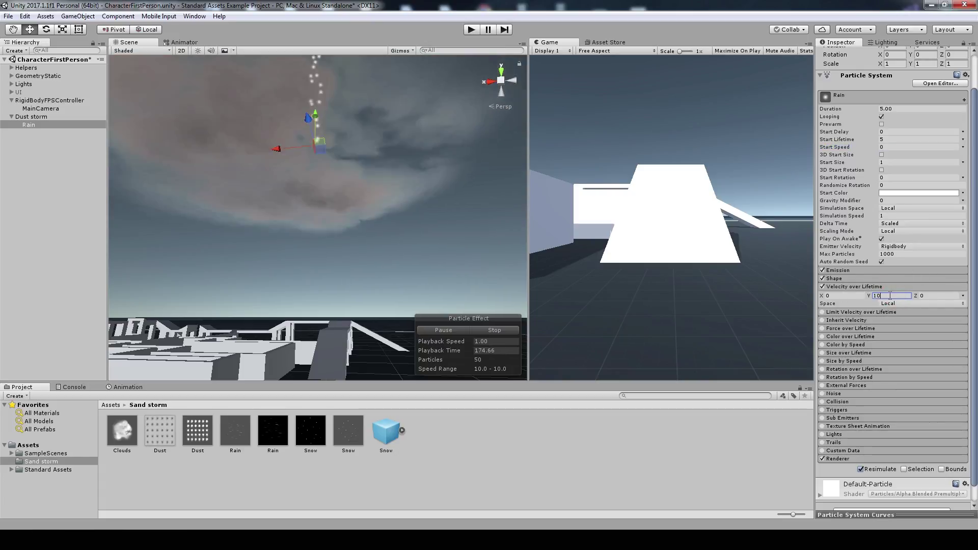
{"action": "double_click", "coordinate": [889, 296]}
{"action": "type", "text": "10"}
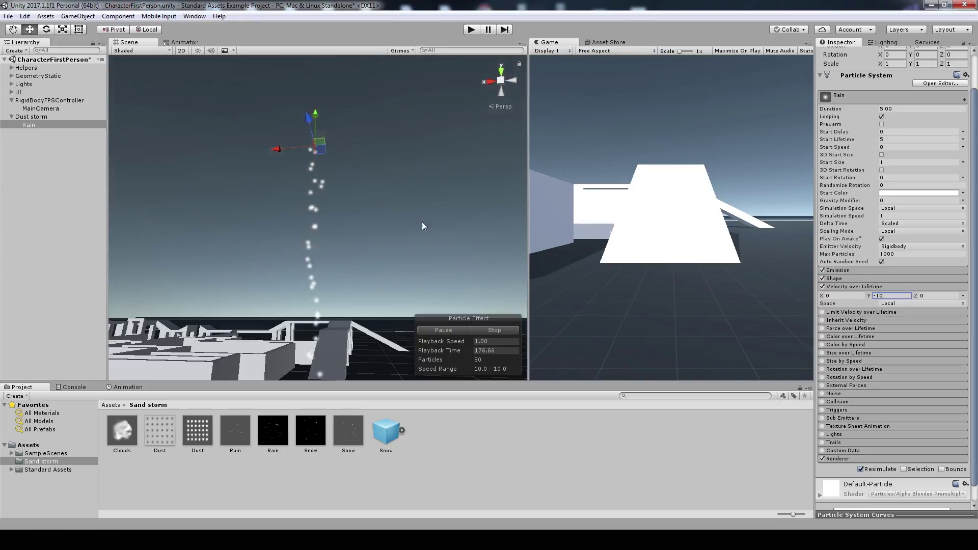
Step: Make Velocity over Lifetime Y random between -20 and -14
{"action": "left_click_drag", "start_coordinate": [422, 221], "coordinate": [418, 289], "text": "alt"}
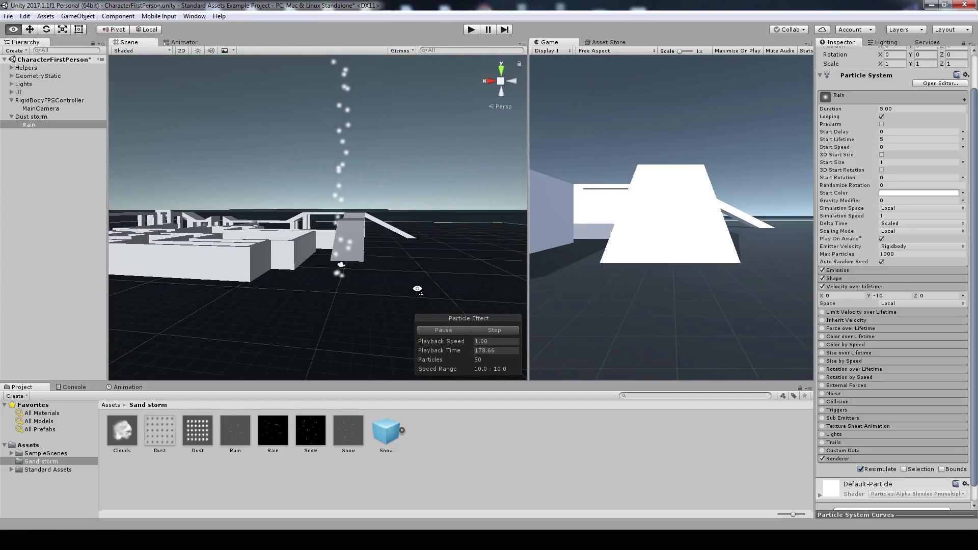
{"action": "left_click", "coordinate": [878, 297]}
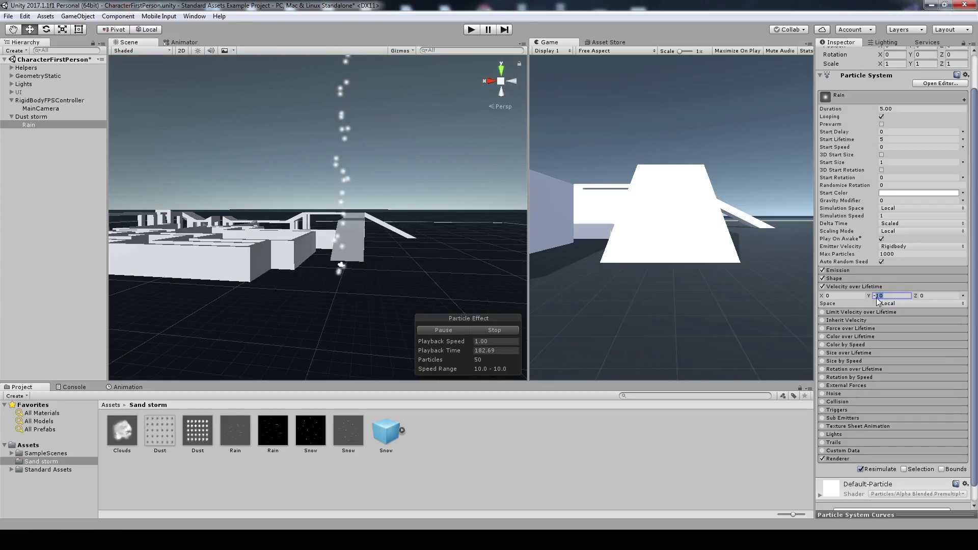
{"action": "type", "text": "-20"}
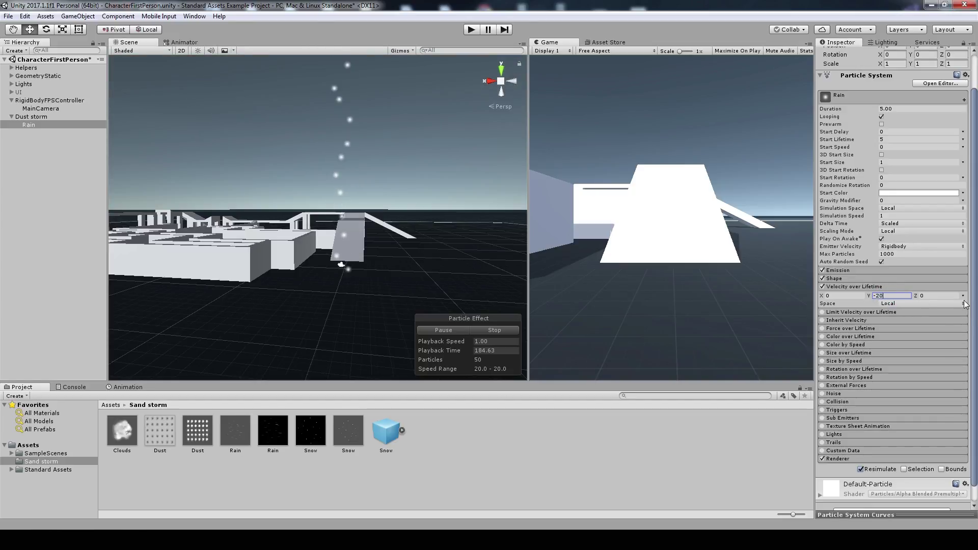
{"action": "left_click", "coordinate": [963, 295]}
{"action": "left_click", "coordinate": [912, 328]}
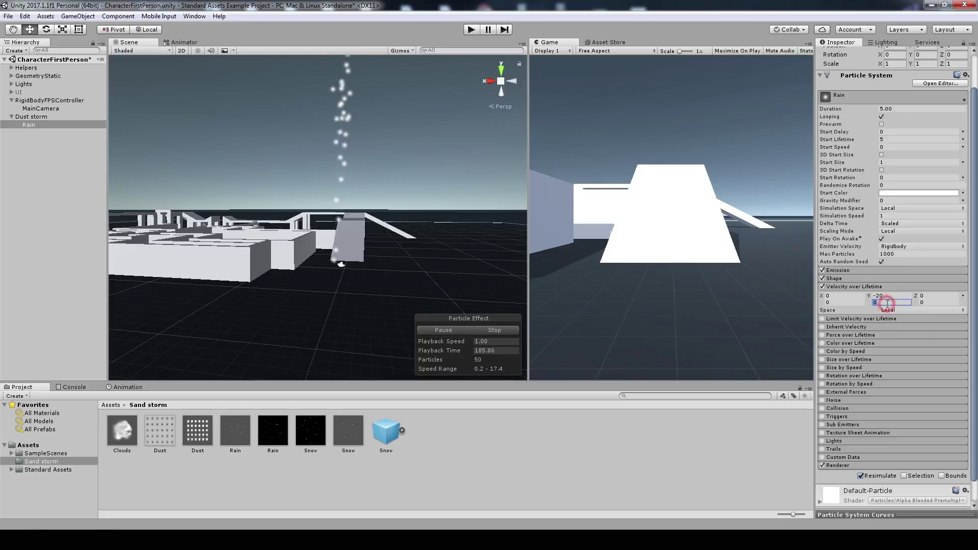
{"action": "type", "text": "-14"}
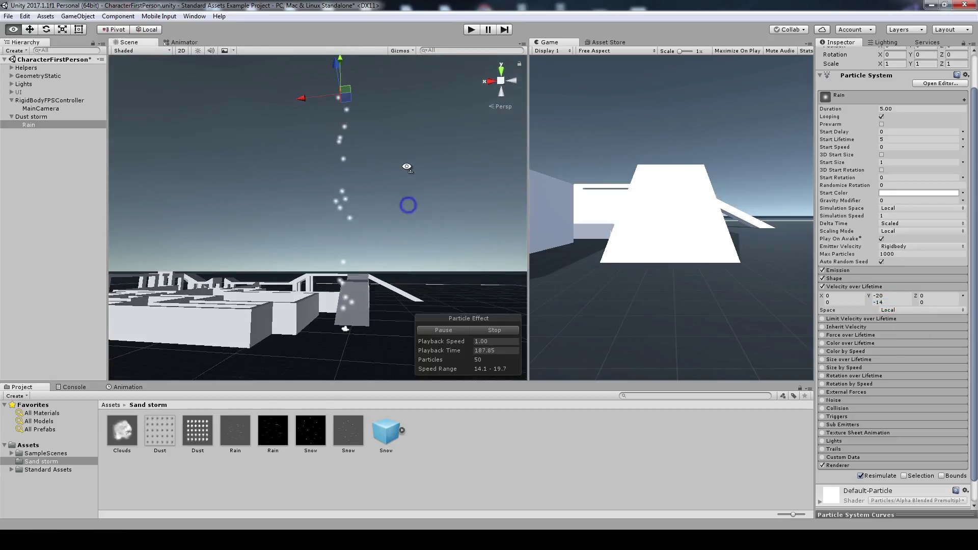
{"action": "right_click_drag", "start_coordinate": [406, 239], "coordinate": [406, 159]}
{"action": "scroll", "coordinate": [861, 433], "scroll_direction": "down", "scroll_amount": 1}
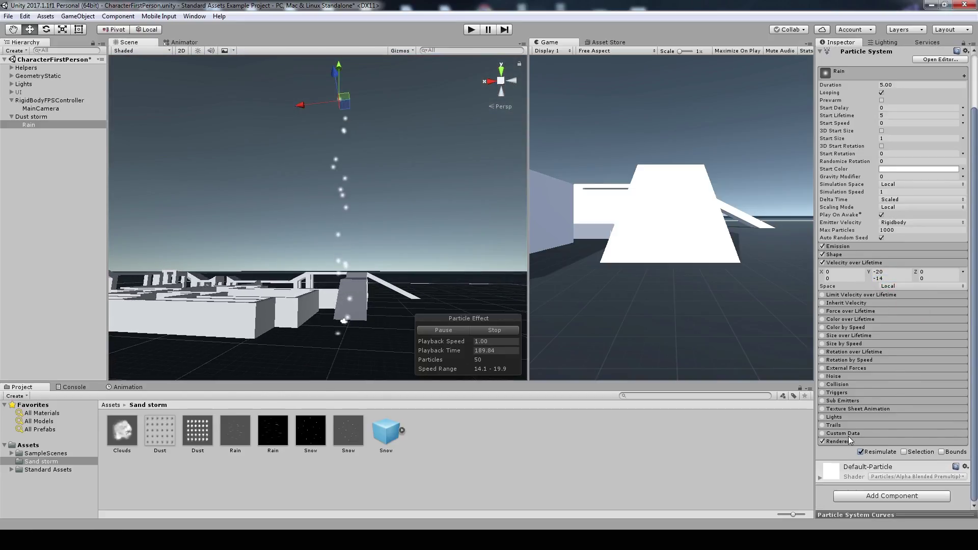
{"action": "left_click", "coordinate": [848, 440]}
{"action": "scroll", "coordinate": [848, 438], "scroll_direction": "down", "scroll_amount": 3}
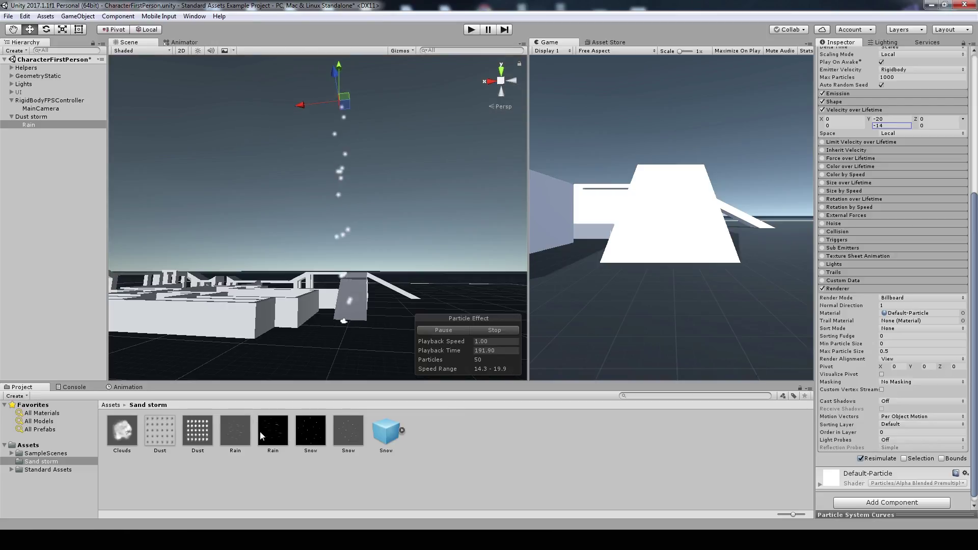
Step: Assign the Rain material to the Renderer's Material slot
{"action": "left_click_drag", "start_coordinate": [260, 431], "coordinate": [899, 313]}
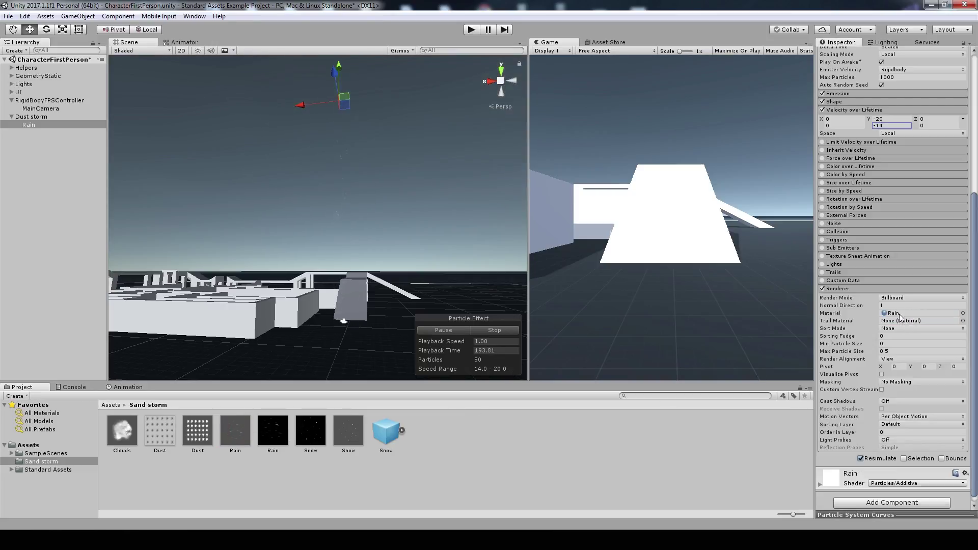
{"action": "mouse_move", "coordinate": [395, 212]}
{"action": "right_mouse_down"}
{"action": "mouse_move", "coordinate": [407, 205]}
{"action": "mouse_move", "coordinate": [402, 279]}
{"action": "mouse_move", "coordinate": [441, 320]}
{"action": "mouse_move", "coordinate": [449, 301]}
{"action": "right_mouse_up"}
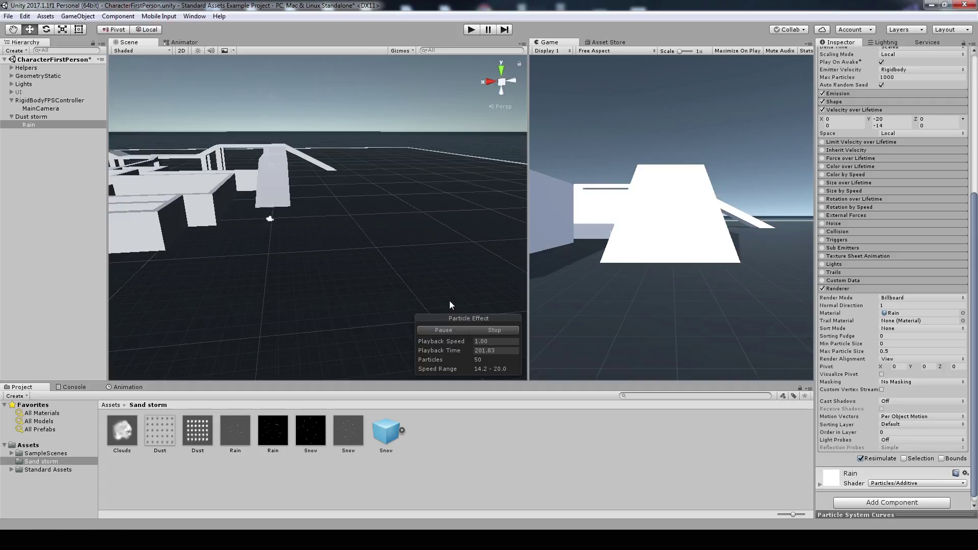
{"action": "scroll", "coordinate": [949, 211], "scroll_direction": "up", "scroll_amount": 5}
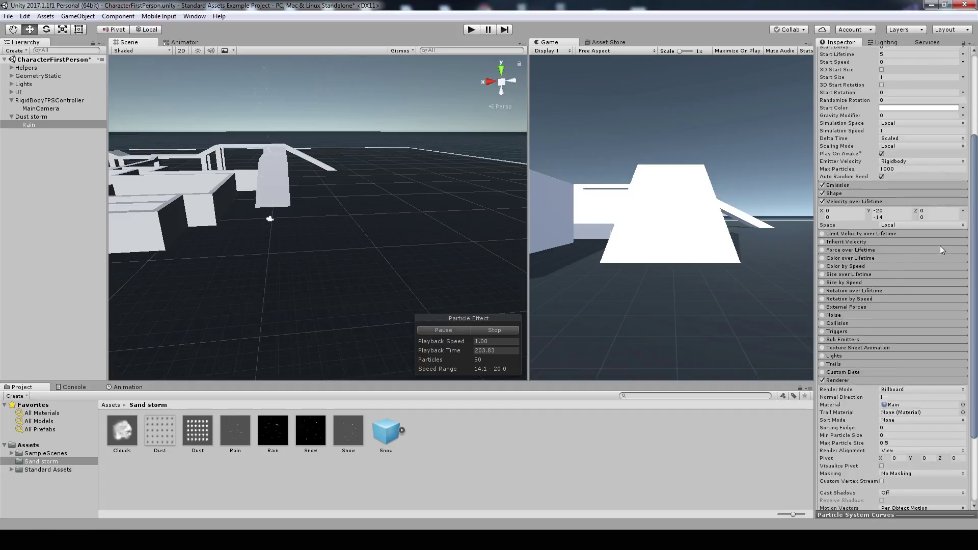
{"action": "scroll", "coordinate": [949, 211], "scroll_direction": "up", "scroll_amount": 5}
Step: Make Rain's Start Size random between two constants, 10 and 5
{"action": "left_click", "coordinate": [964, 201]}
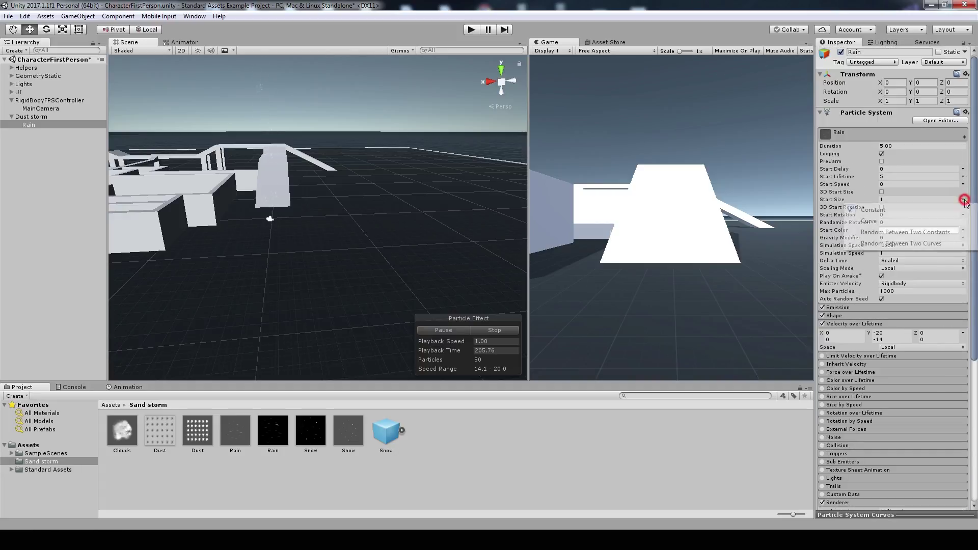
{"action": "left_click", "coordinate": [944, 229]}
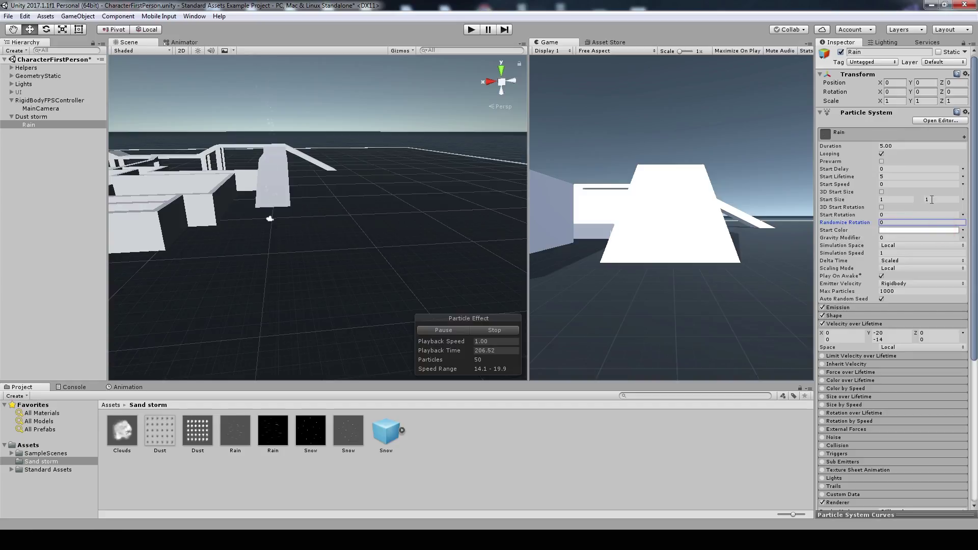
{"action": "left_click", "coordinate": [899, 199]}
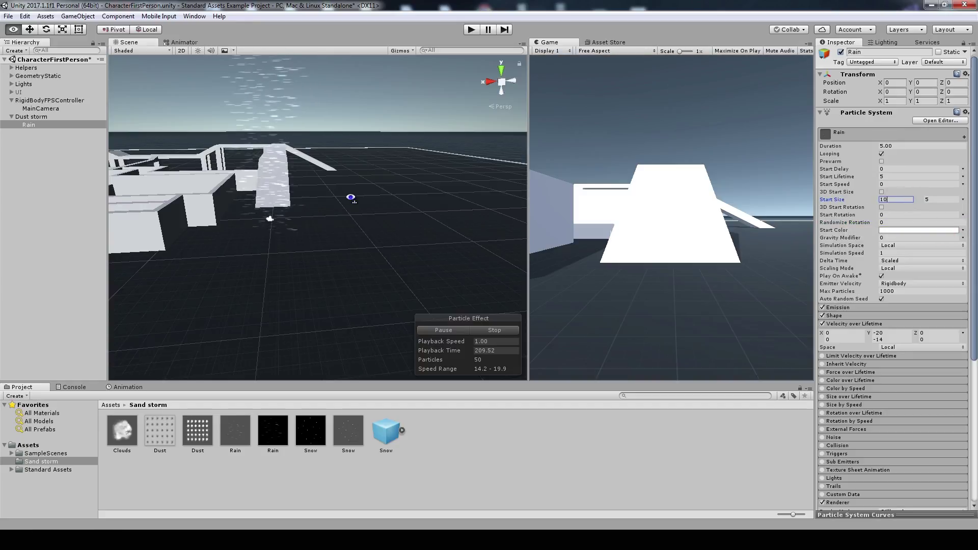
{"action": "left_click_drag", "start_coordinate": [350, 197], "coordinate": [328, 148], "text": "alt"}
{"action": "scroll", "coordinate": [903, 360], "scroll_direction": "down", "scroll_amount": 5}
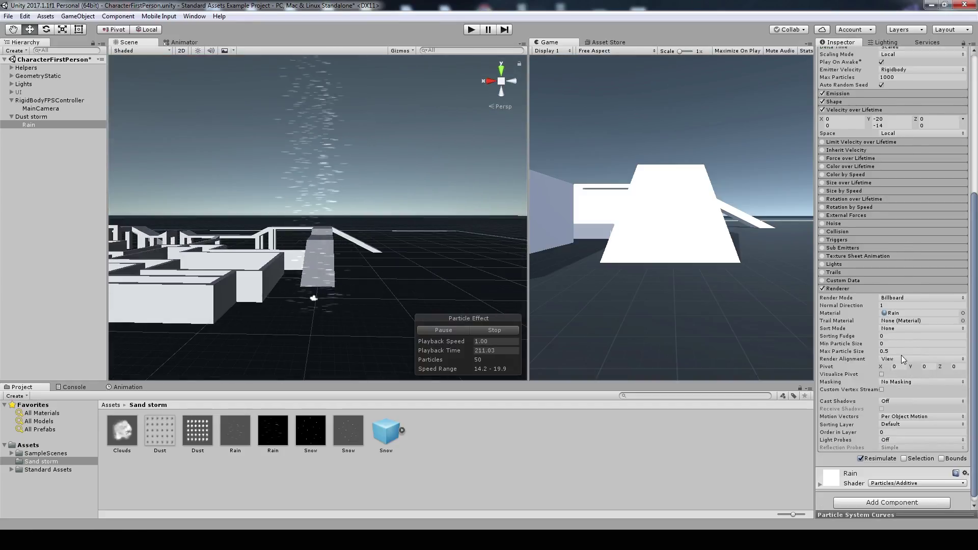
Step: Render the rain as Stretched Billboard with Max Particle Size 10
{"action": "left_click", "coordinate": [895, 298]}
{"action": "left_click", "coordinate": [912, 319]}
{"action": "left_click_drag", "start_coordinate": [426, 225], "coordinate": [351, 148], "text": "alt"}
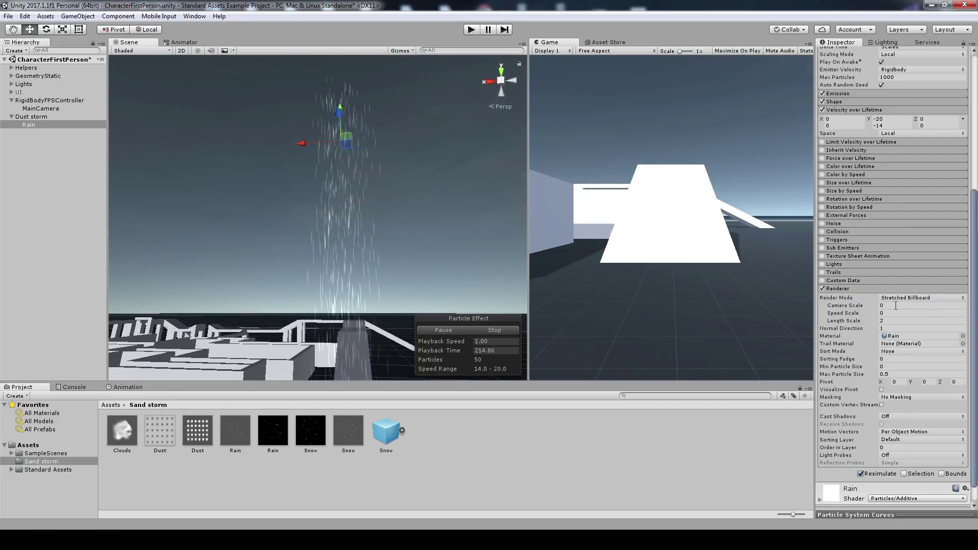
{"action": "left_click", "coordinate": [889, 374]}
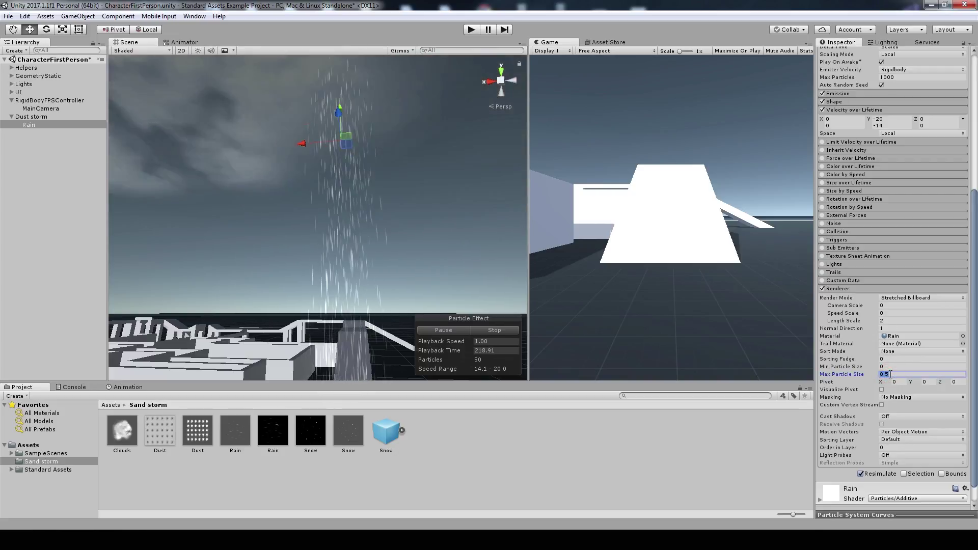
{"action": "type", "text": "10"}
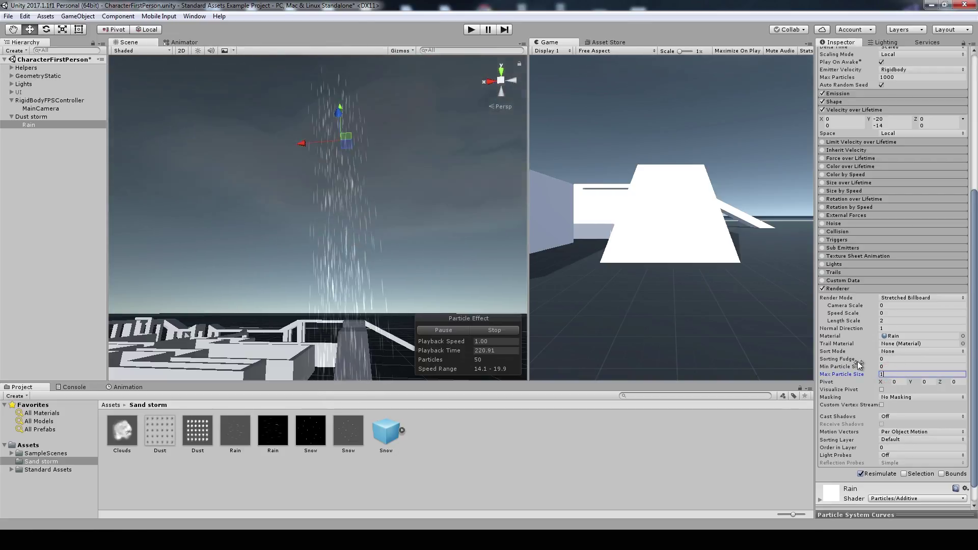
{"action": "scroll", "coordinate": [885, 425], "scroll_direction": "up", "scroll_amount": 3}
{"action": "scroll", "coordinate": [839, 268], "scroll_direction": "up", "scroll_amount": 3}
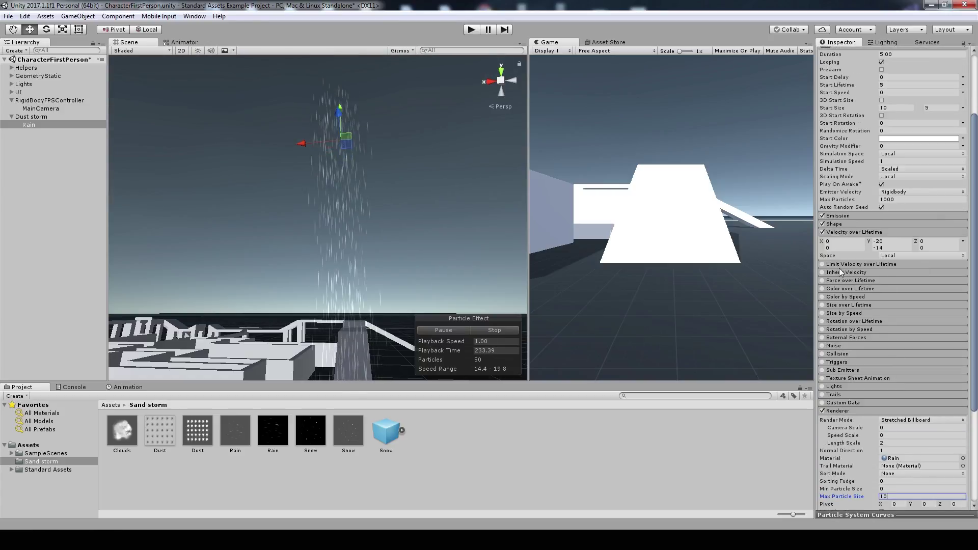
Step: Switch the Rain emitter shape to a Box scaled 50 × 2 × 50
{"action": "left_click", "coordinate": [848, 224]}
{"action": "left_click", "coordinate": [894, 233]}
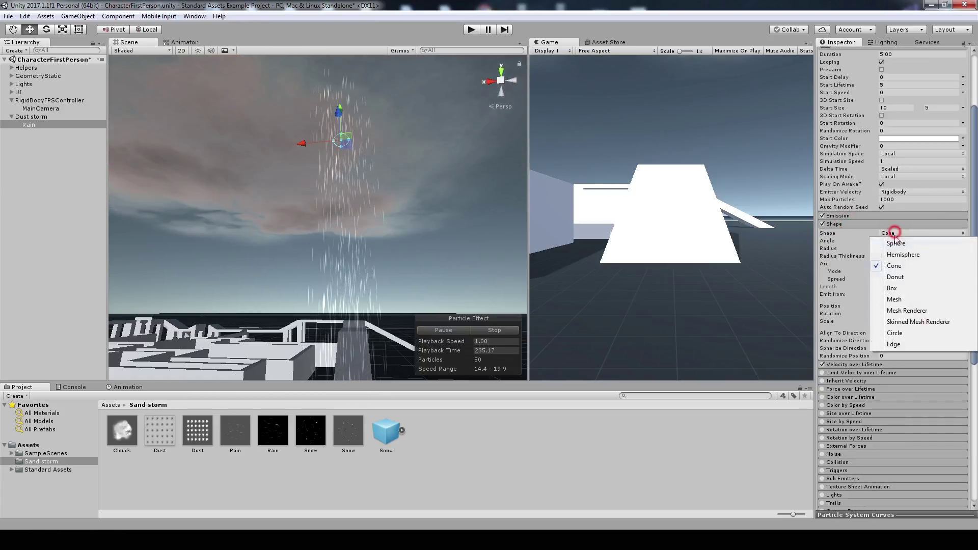
{"action": "left_click", "coordinate": [892, 288]}
{"action": "left_click", "coordinate": [899, 268]}
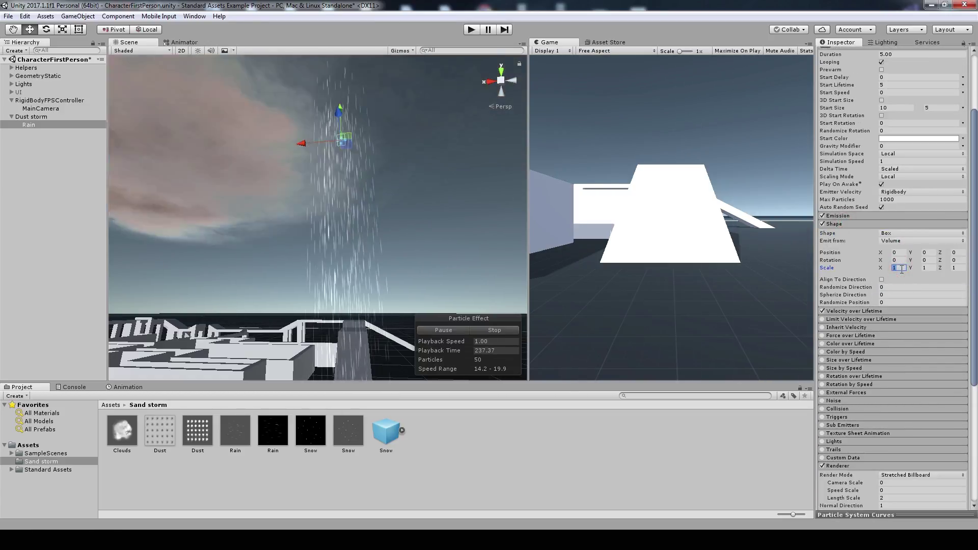
{"action": "type", "text": "6"}
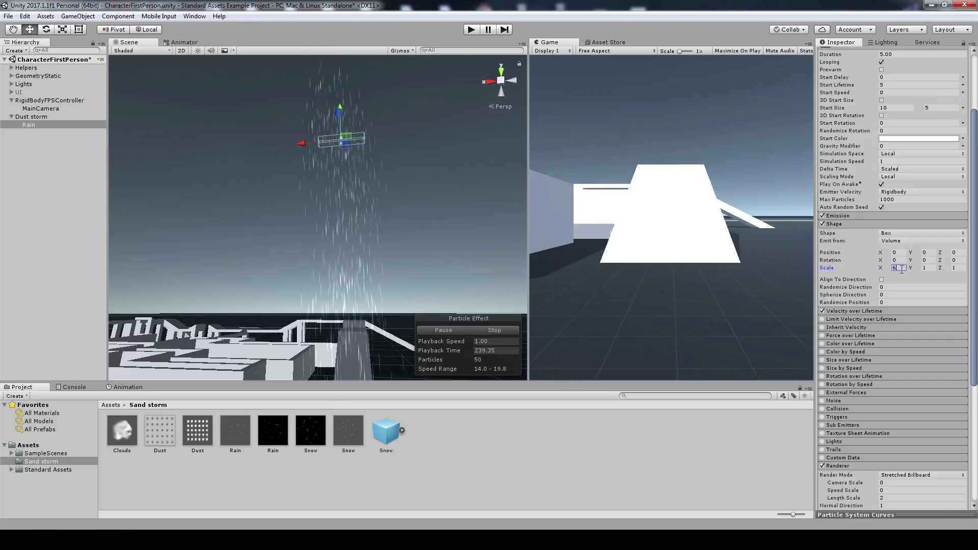
{"action": "key", "text": "BackSpace"}
{"action": "type", "text": "50"}
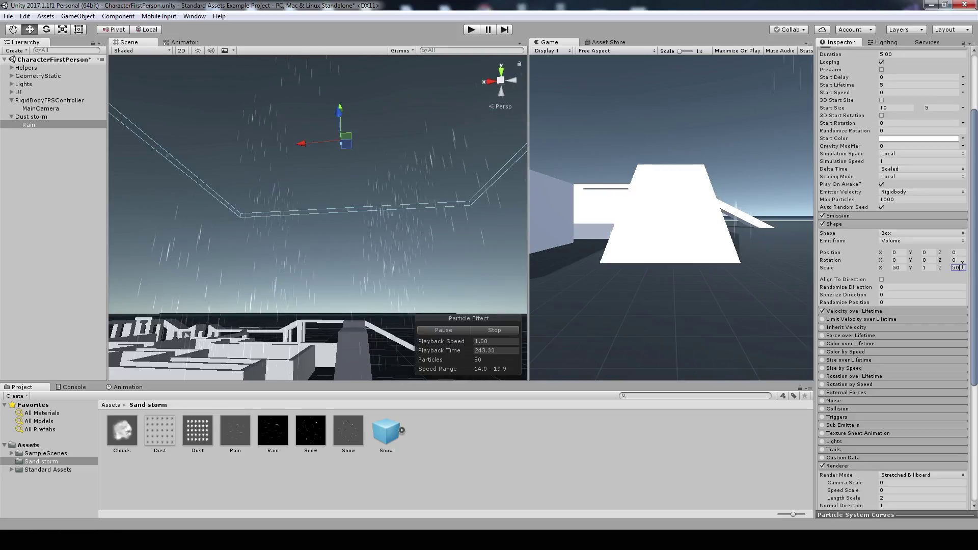
{"action": "left_click", "coordinate": [932, 265]}
{"action": "type", "text": "2"}
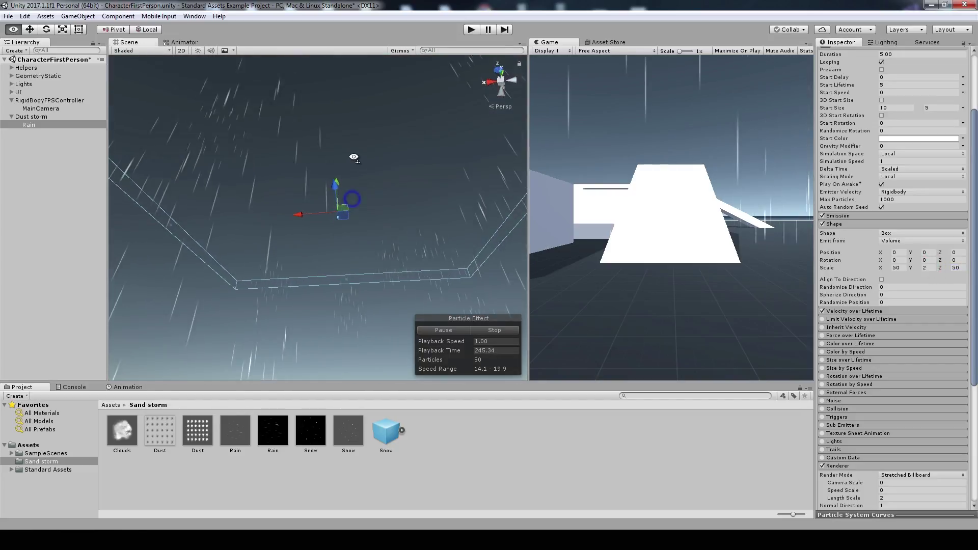
{"action": "left_click", "coordinate": [847, 224]}
{"action": "left_click", "coordinate": [846, 216]}
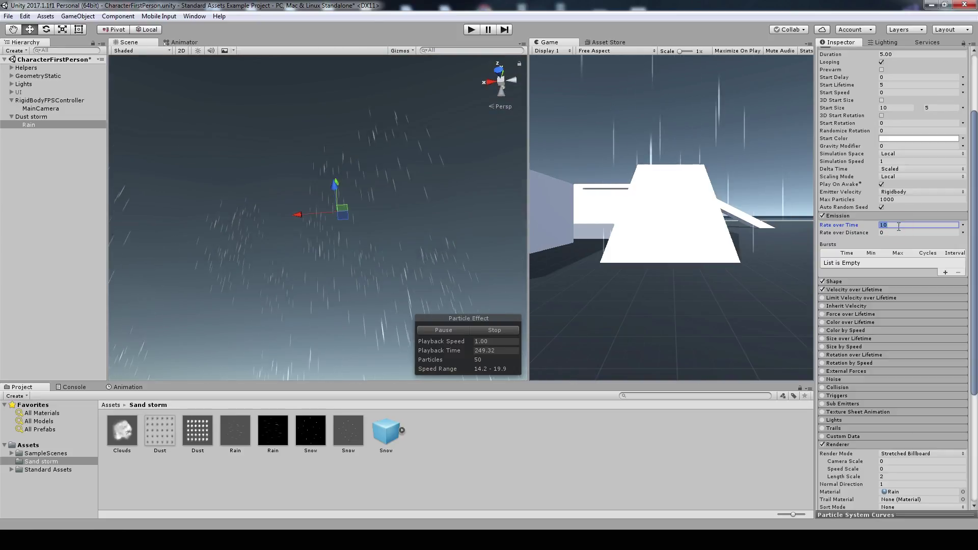
Step: Set the Rain's emission Rate over Time to 100
{"action": "key", "text": "BackSpace"}
{"action": "key", "text": "BackSpace"}
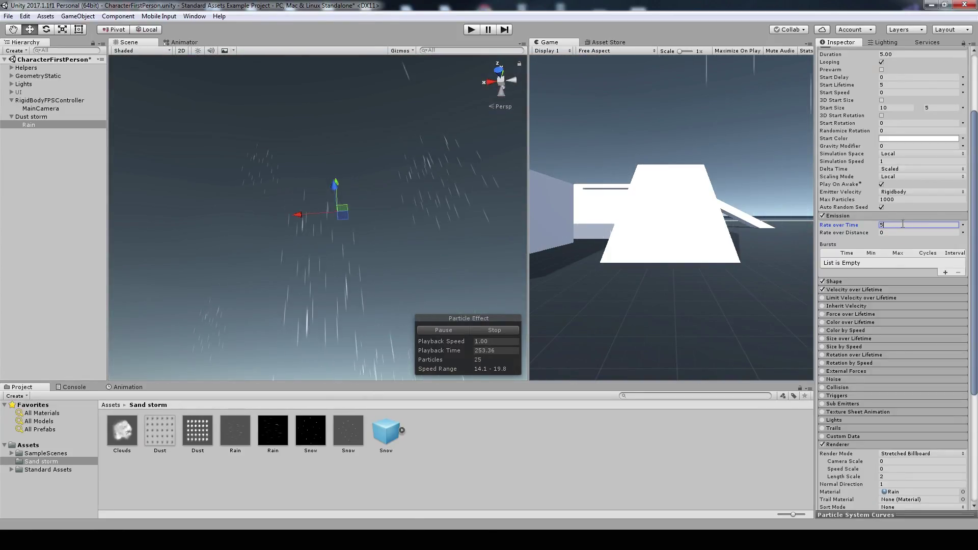
{"action": "type", "text": "00"}
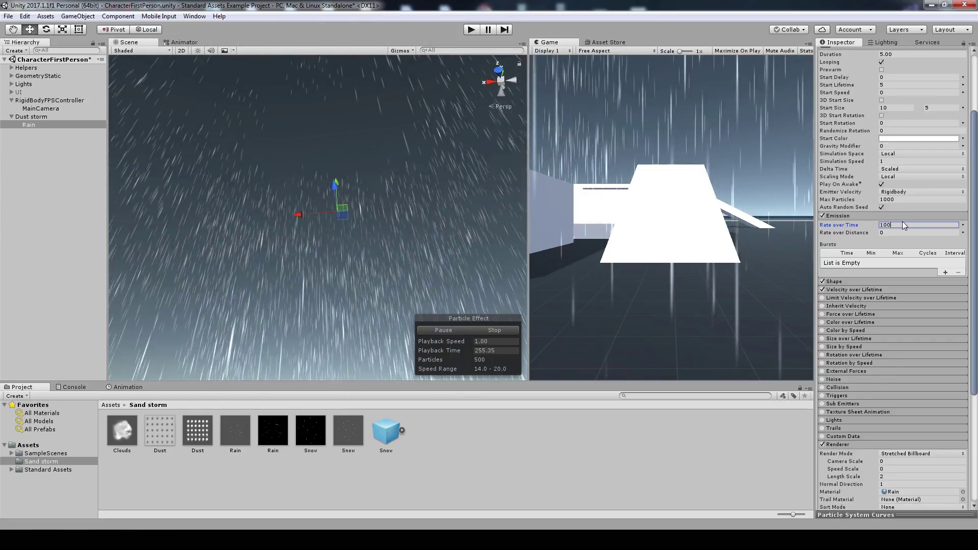
{"action": "scroll", "coordinate": [903, 221], "scroll_direction": "up", "scroll_amount": 3}
{"action": "left_click", "coordinate": [891, 146]}
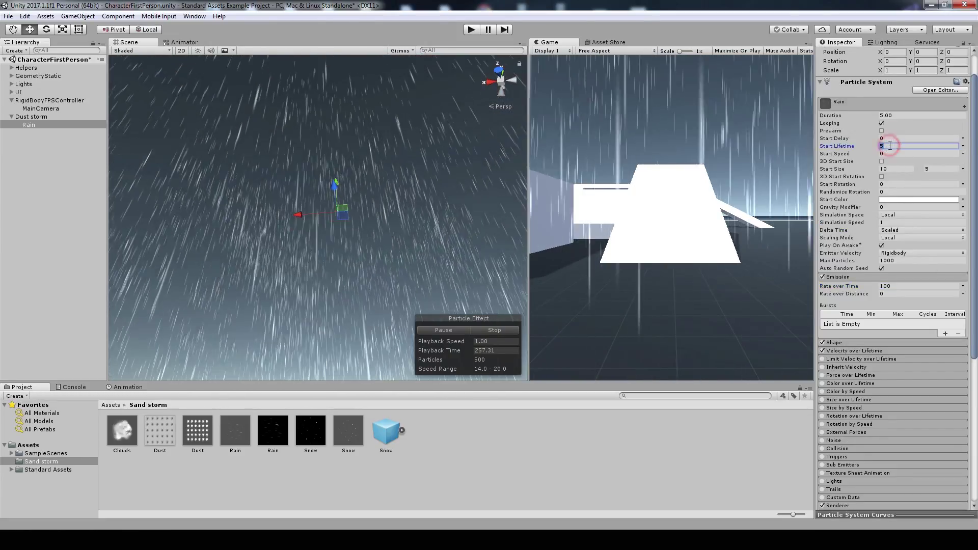
{"action": "type", "text": "4"}
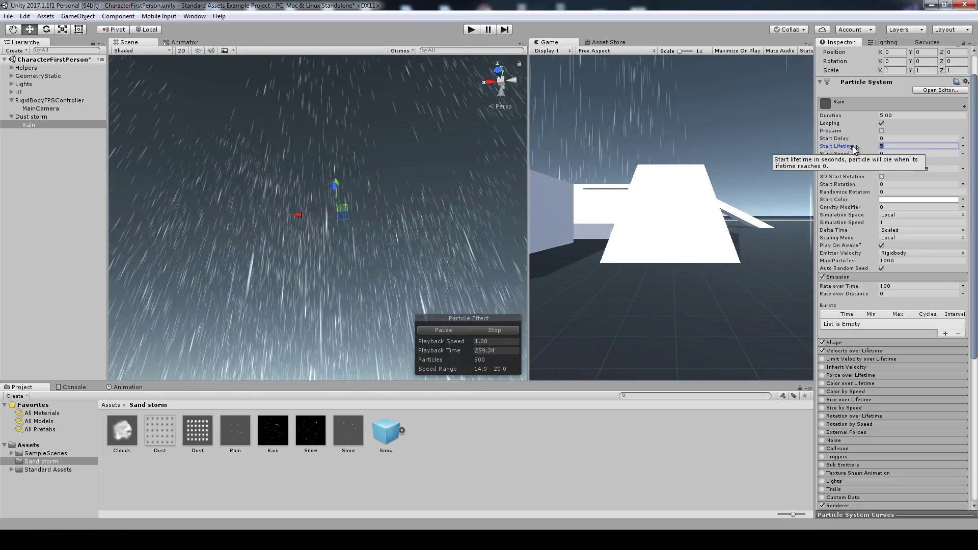
Step: Set the Rain's Start Lifetime to 1.8 after trying 1.5
{"action": "mouse_move", "coordinate": [372, 168]}
{"action": "left_mouse_down", "text": "alt"}
{"action": "mouse_move", "coordinate": [344, 393]}
{"action": "mouse_move", "coordinate": [399, 266]}
{"action": "mouse_move", "coordinate": [382, 71]}
{"action": "left_mouse_up", "text": "alt"}
{"action": "left_click", "coordinate": [886, 146]}
{"action": "type", "text": "1"}
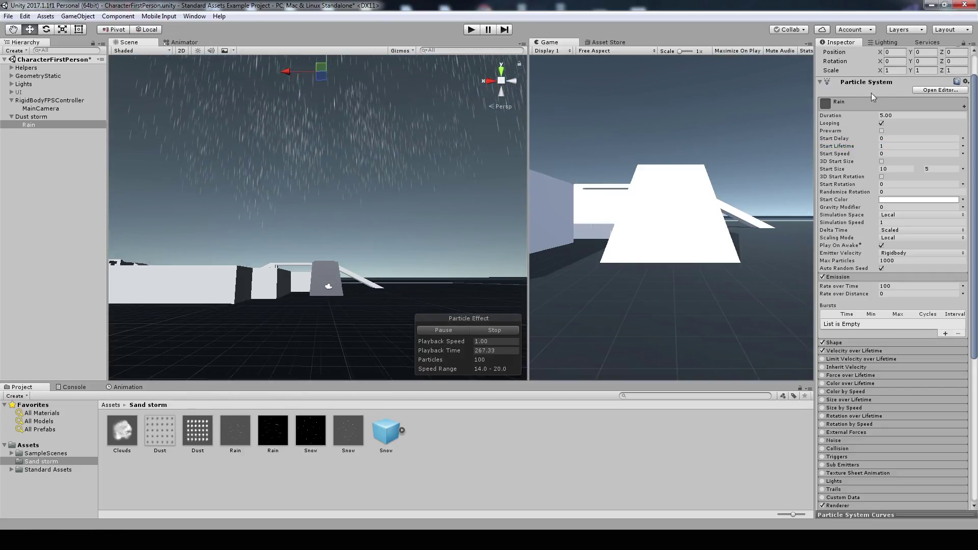
{"action": "left_click", "coordinate": [893, 146]}
{"action": "double_click", "coordinate": [892, 146]}
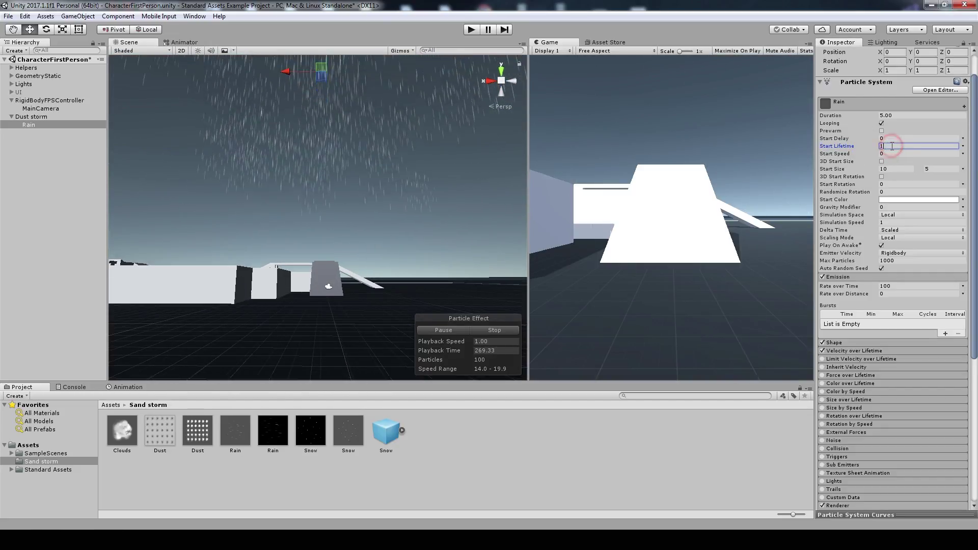
{"action": "type", "text": "1.5"}
{"action": "key", "text": "Return"}
{"action": "left_click_drag", "start_coordinate": [459, 158], "coordinate": [360, 153], "text": "alt"}
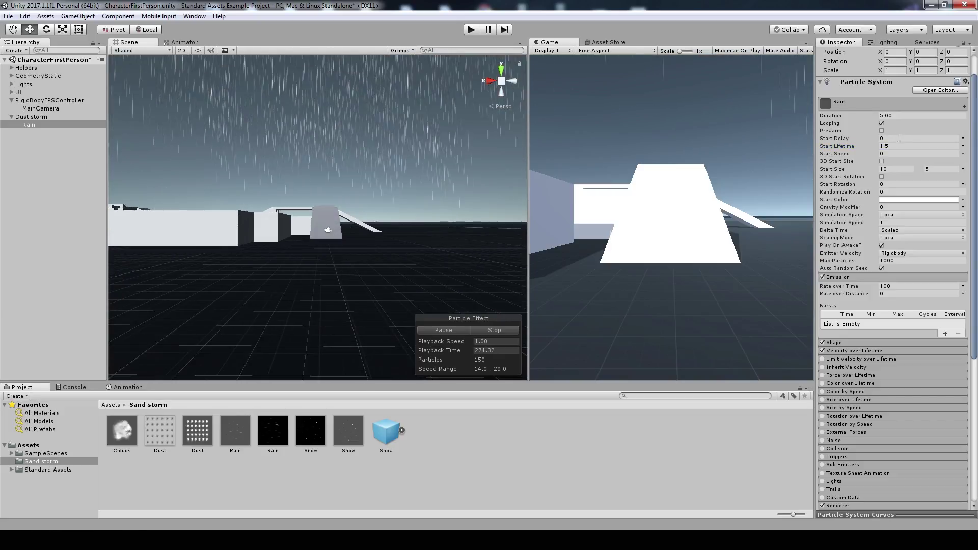
{"action": "type", "text": "1.8"}
{"action": "key", "text": "Return"}
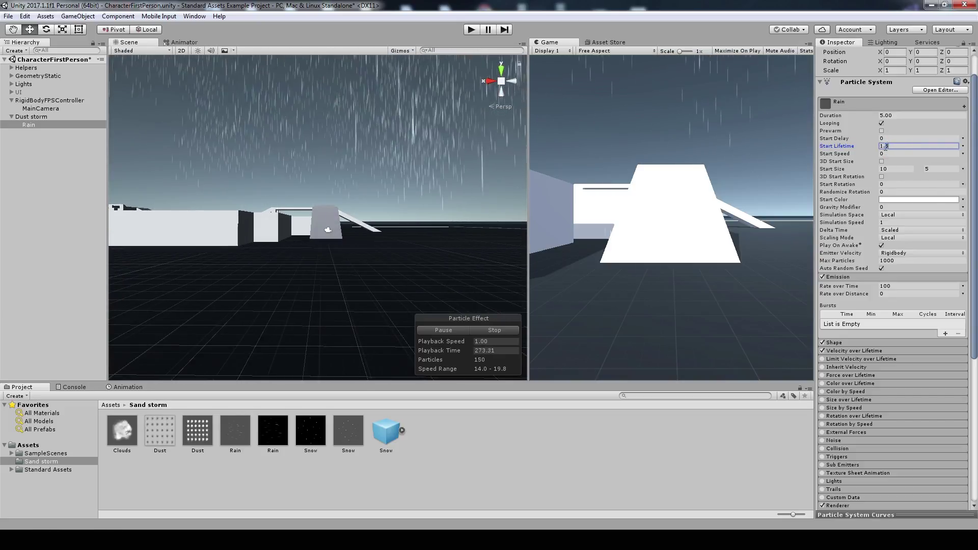
{"action": "mouse_move", "coordinate": [396, 131]}
{"action": "left_mouse_down", "text": "alt"}
{"action": "mouse_move", "coordinate": [400, 100]}
{"action": "mouse_move", "coordinate": [392, 158]}
{"action": "left_mouse_up", "text": "alt"}
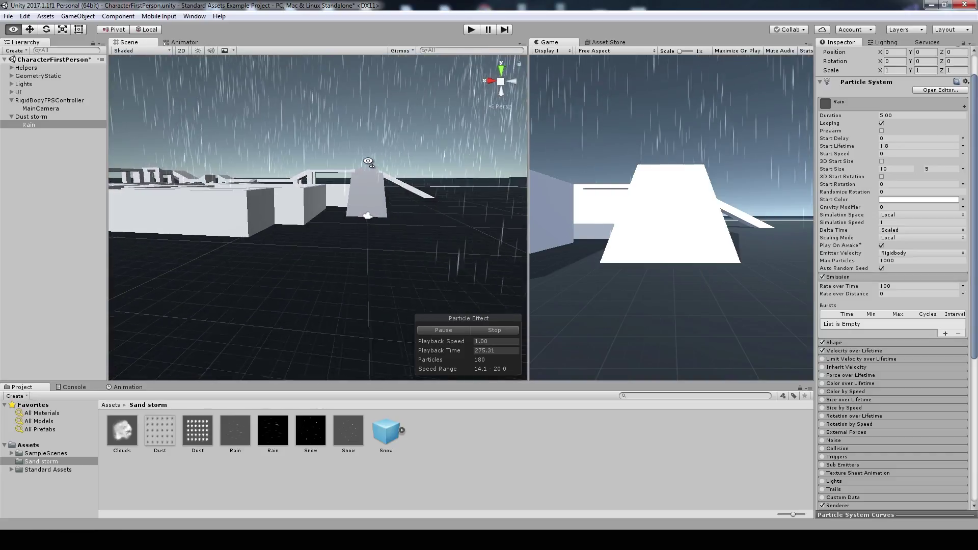
Step: Enable Color over Lifetime with a gradient fading the rain in and out of transparency
{"action": "left_click", "coordinate": [822, 383]}
{"action": "left_click", "coordinate": [887, 392]}
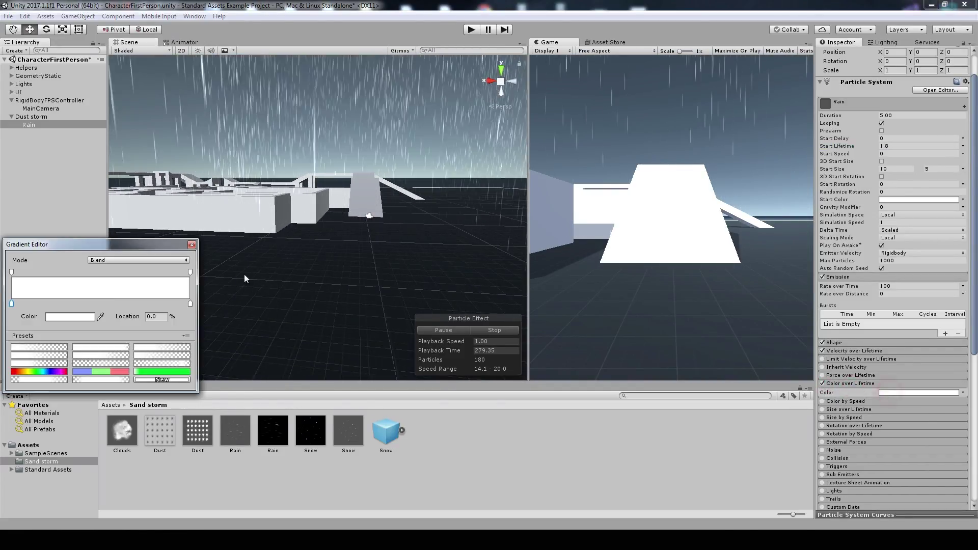
{"action": "left_click", "coordinate": [48, 271]}
{"action": "left_click", "coordinate": [12, 272]}
{"action": "left_click_drag", "start_coordinate": [84, 317], "coordinate": [45, 316]}
{"action": "left_click", "coordinate": [190, 271]}
{"action": "left_click", "coordinate": [154, 272]}
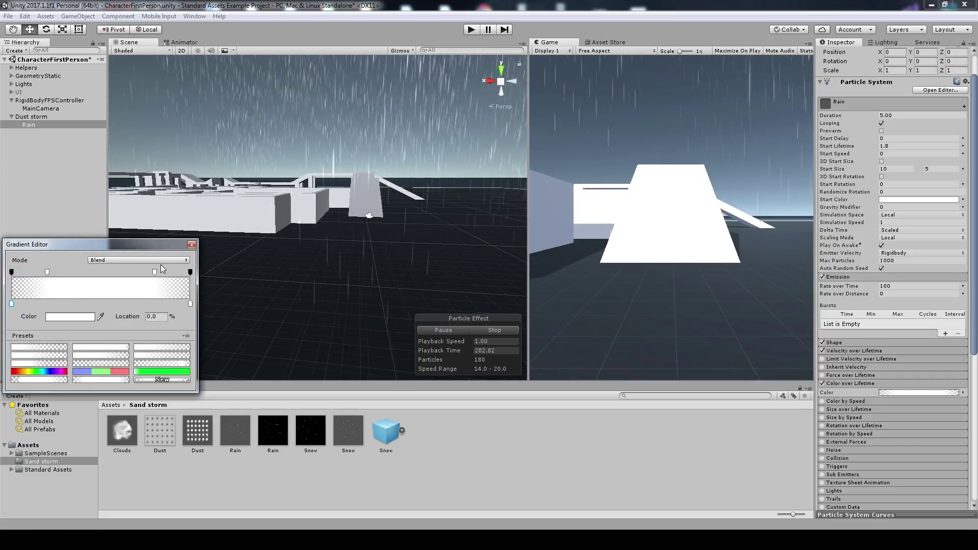
{"action": "left_click", "coordinate": [191, 245]}
Step: Check the rain against the sky, then bring up the Start Color mode choices
{"action": "left_click_drag", "start_coordinate": [376, 216], "coordinate": [379, 89], "text": "alt"}
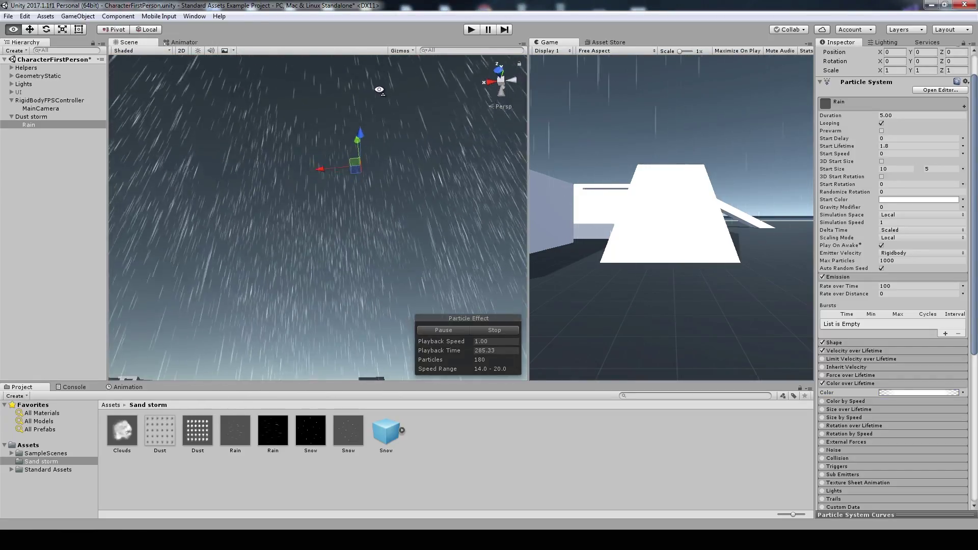
{"action": "mouse_move", "coordinate": [379, 90]}
{"action": "left_mouse_down", "text": "alt"}
{"action": "mouse_move", "coordinate": [388, 50]}
{"action": "mouse_move", "coordinate": [392, 218]}
{"action": "left_mouse_up", "text": "alt"}
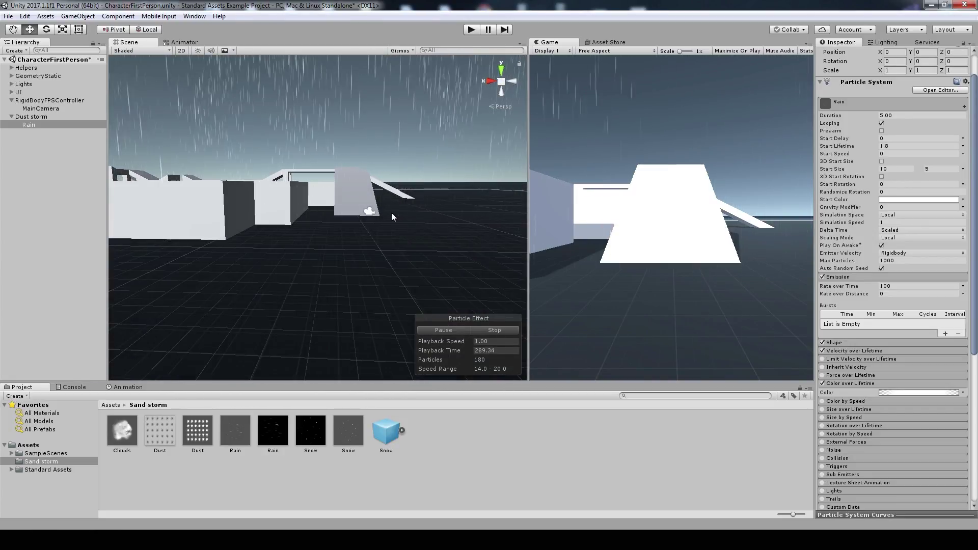
{"action": "left_click", "coordinate": [962, 200]}
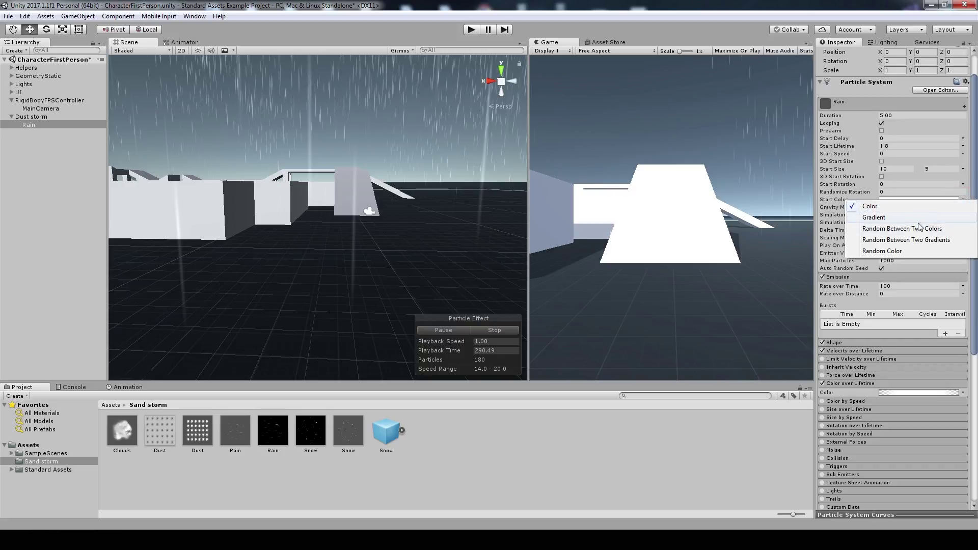
Step: Set Rain's Start Color to Random Between Two Colors using a brown preset and a grey preset
{"action": "left_click", "coordinate": [892, 229]}
{"action": "left_click", "coordinate": [919, 201]}
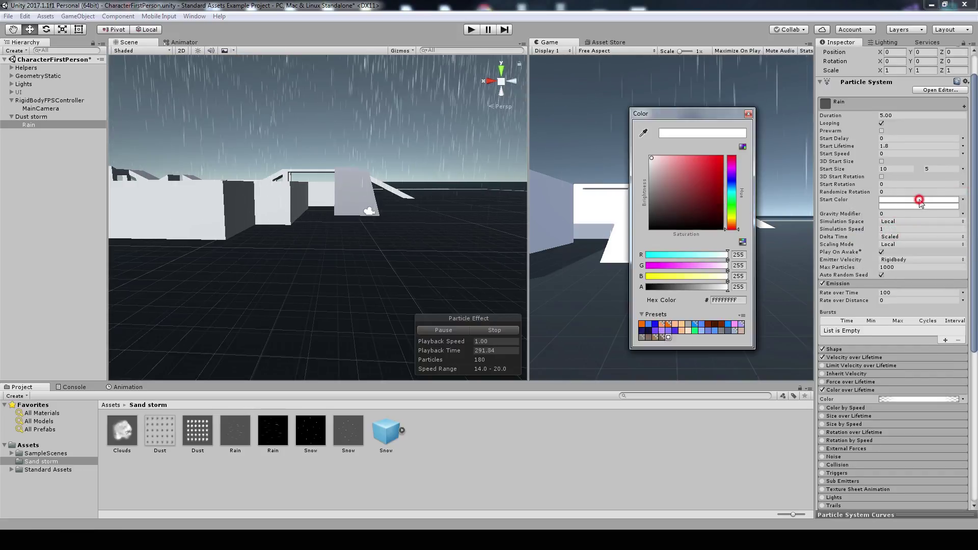
{"action": "left_click", "coordinate": [648, 337]}
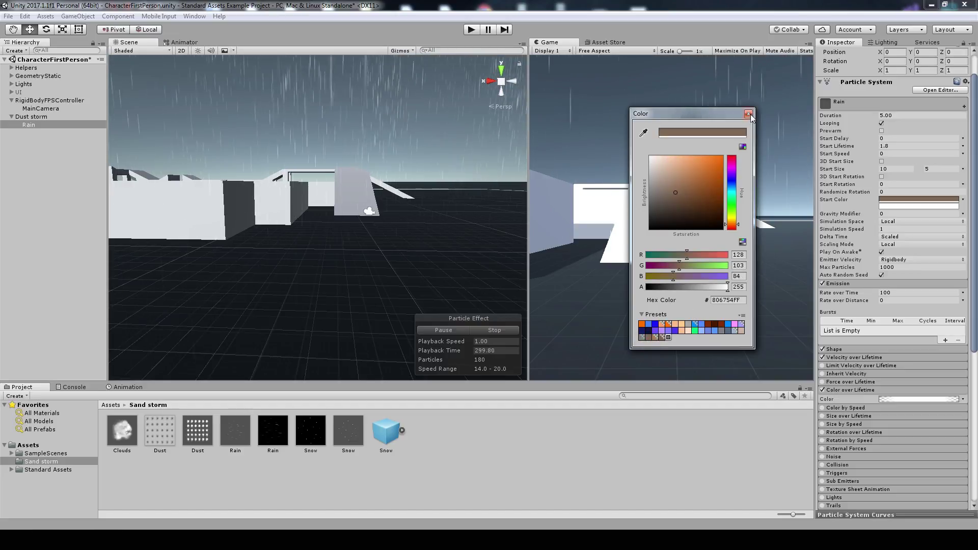
{"action": "left_click", "coordinate": [748, 115]}
{"action": "left_click", "coordinate": [909, 208]}
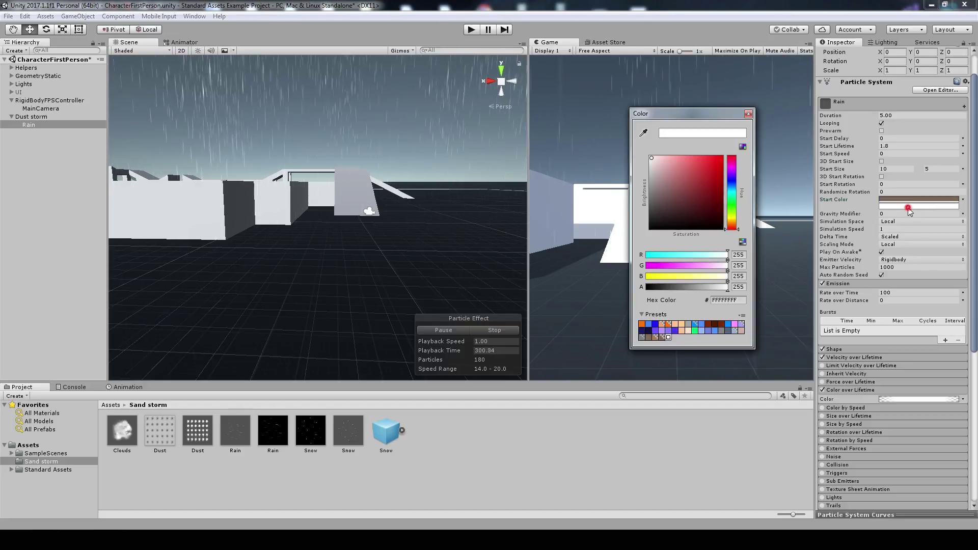
{"action": "left_click", "coordinate": [642, 337]}
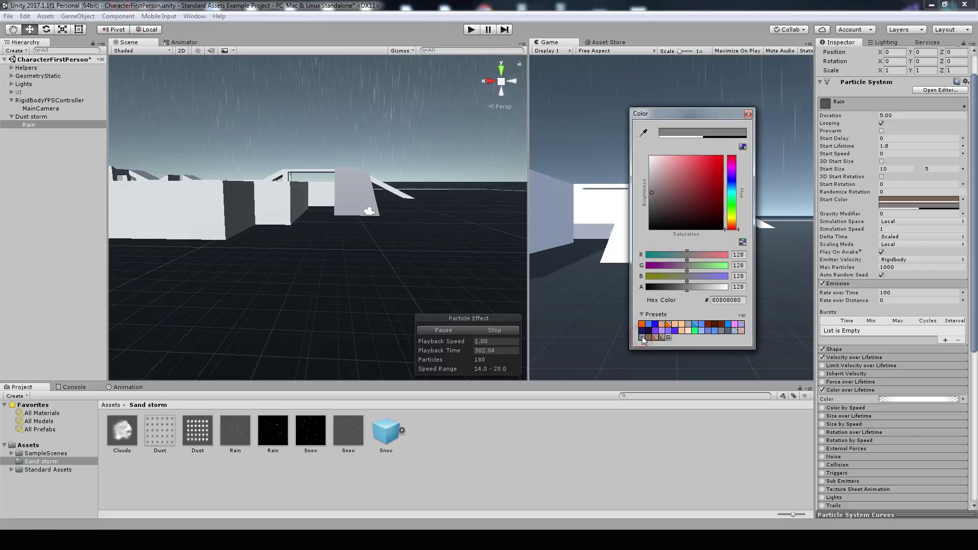
{"action": "left_click", "coordinate": [748, 114]}
Step: Lower the brown start colour's alpha to 138, check the rain in the scene, then deselect Rain
{"action": "mouse_move", "coordinate": [387, 229]}
{"action": "right_mouse_down"}
{"action": "mouse_move", "coordinate": [386, 38]}
{"action": "mouse_move", "coordinate": [387, 76]}
{"action": "right_mouse_up"}
{"action": "left_click", "coordinate": [903, 199]}
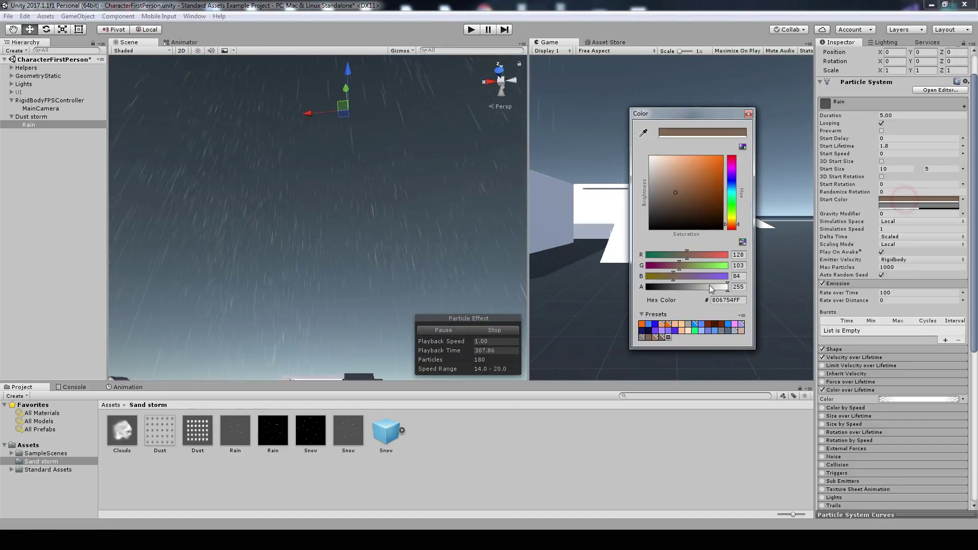
{"action": "left_click_drag", "start_coordinate": [712, 288], "coordinate": [691, 289]}
{"action": "left_click", "coordinate": [904, 210]}
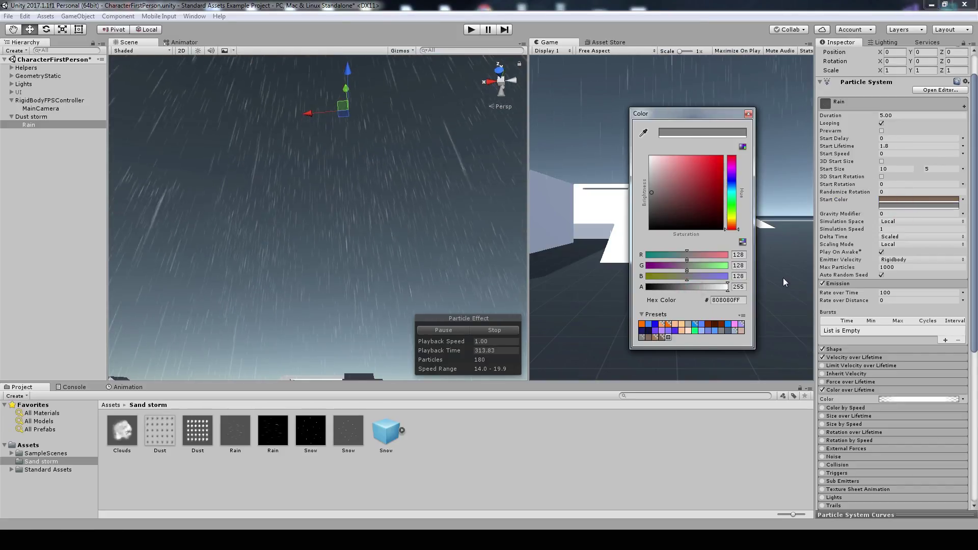
{"action": "left_click", "coordinate": [748, 113]}
{"action": "mouse_move", "coordinate": [393, 125]}
{"action": "right_mouse_down"}
{"action": "mouse_move", "coordinate": [401, 230]}
{"action": "mouse_move", "coordinate": [420, 90]}
{"action": "mouse_move", "coordinate": [406, 196]}
{"action": "right_mouse_up"}
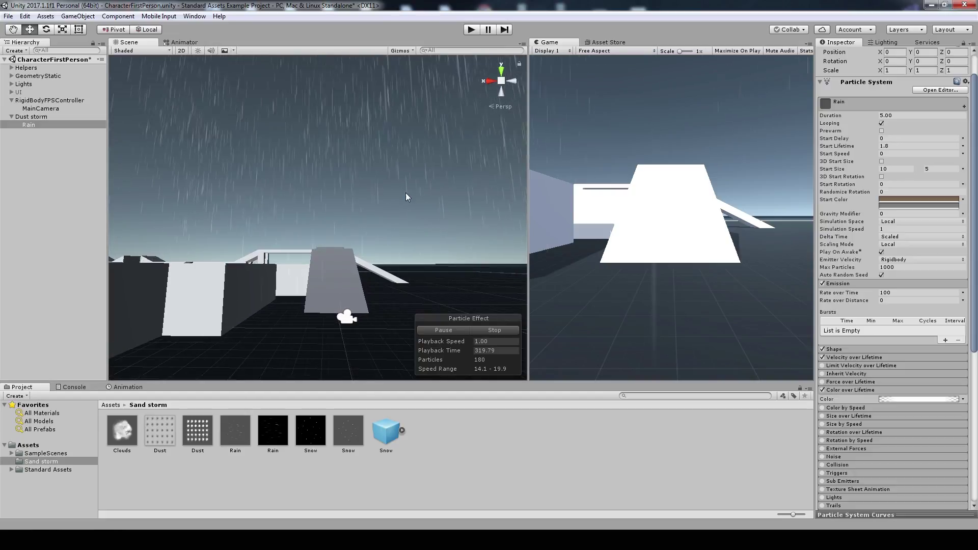
{"action": "mouse_move", "coordinate": [406, 196]}
{"action": "right_mouse_down"}
{"action": "mouse_move", "coordinate": [361, 185]}
{"action": "mouse_move", "coordinate": [359, 207]}
{"action": "right_mouse_up"}
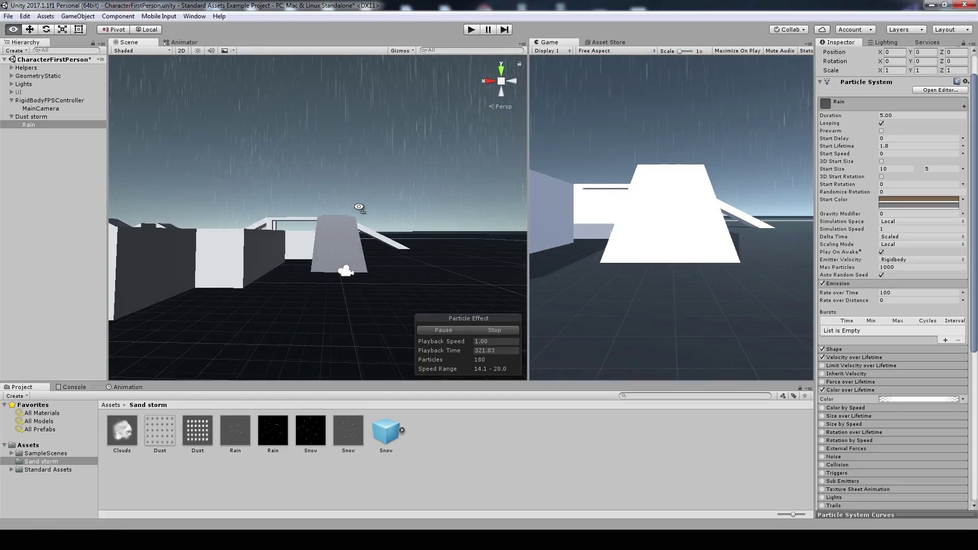
{"action": "left_click", "coordinate": [63, 170]}
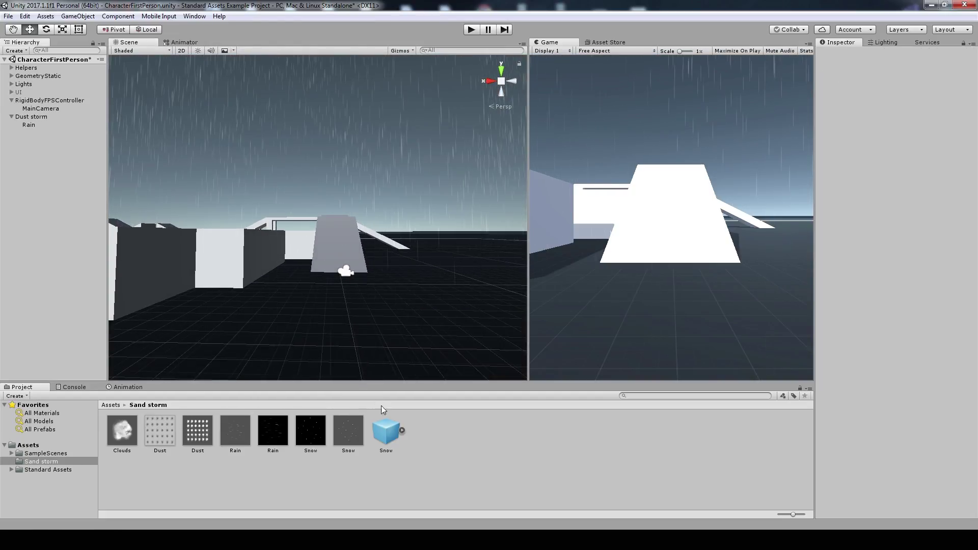
Step: Place the Ground fog prefab under Dust storm, unpack it, and select it
{"action": "mouse_move", "coordinate": [384, 436]}
{"action": "left_mouse_down"}
{"action": "mouse_move", "coordinate": [8, 154]}
{"action": "mouse_move", "coordinate": [32, 132]}
{"action": "left_mouse_up"}
{"action": "left_click", "coordinate": [514, 289]}
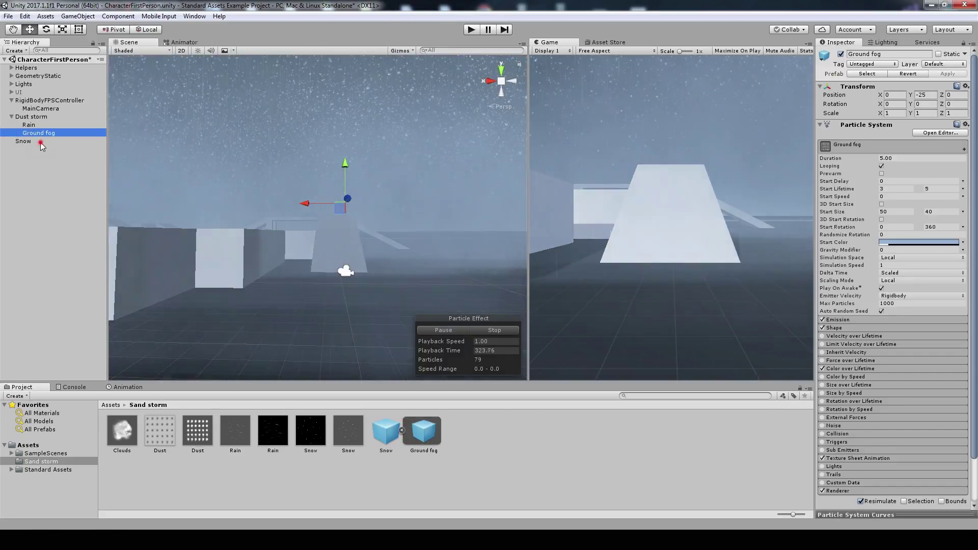
{"action": "key", "text": "Delete"}
{"action": "left_click", "coordinate": [41, 133]}
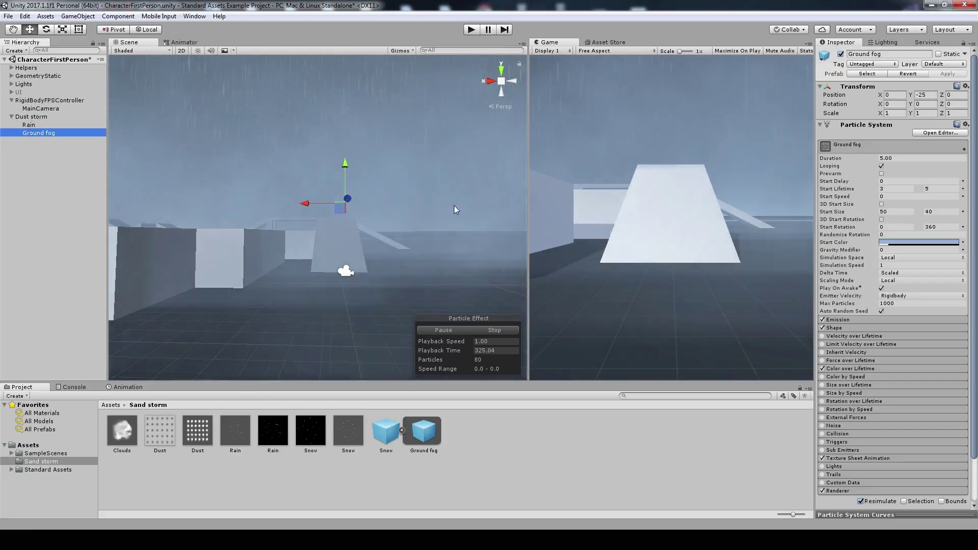
Step: Make Ground fog's Start Color random between two translucent brown presets
{"action": "left_click", "coordinate": [961, 242]}
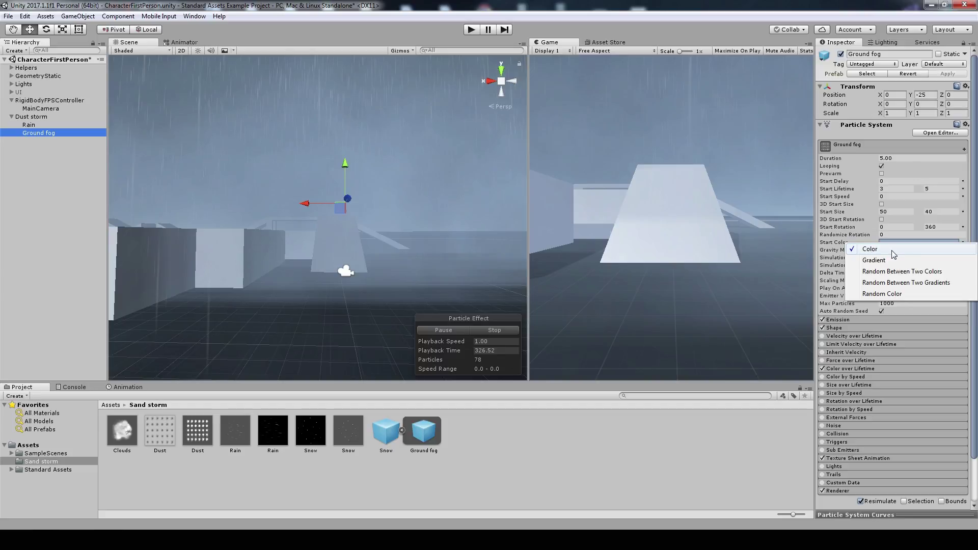
{"action": "left_click", "coordinate": [906, 242]}
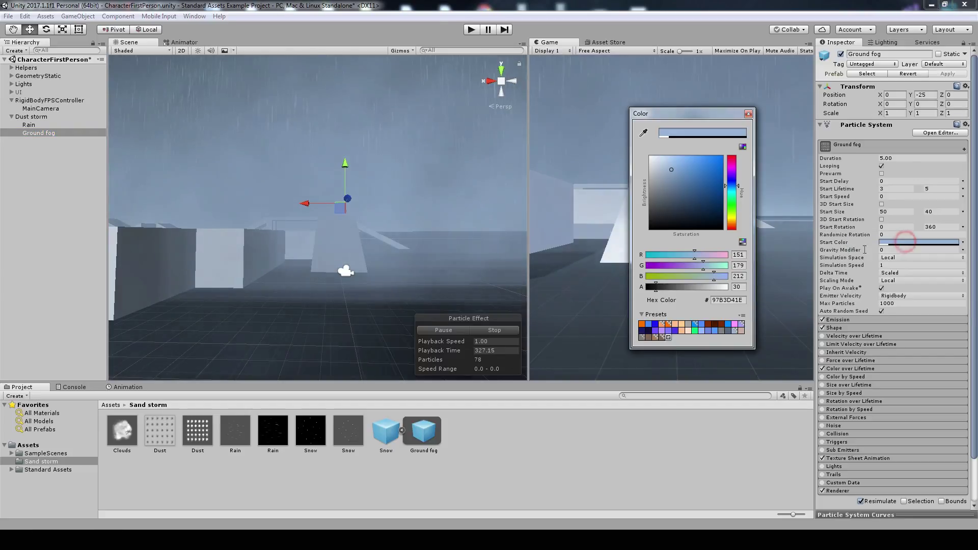
{"action": "left_click", "coordinate": [655, 337]}
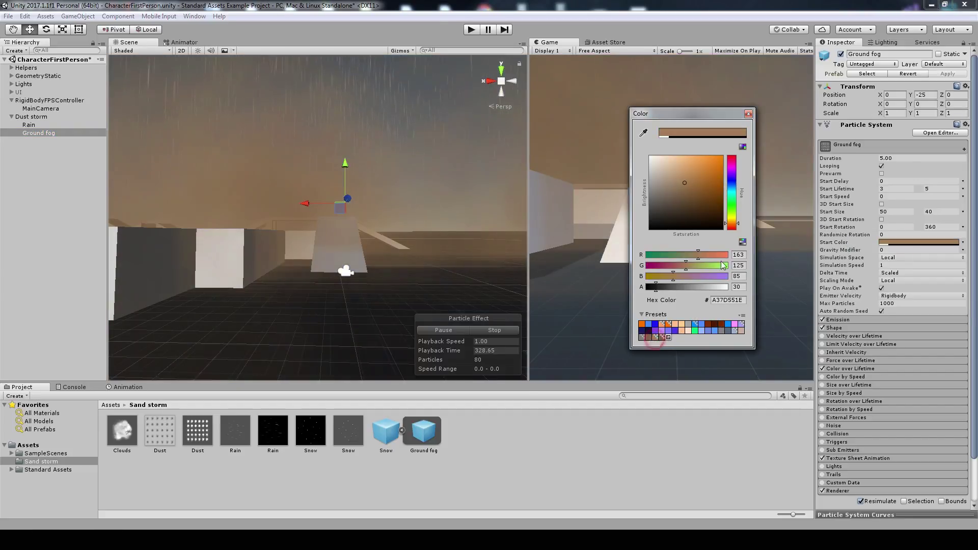
{"action": "left_click", "coordinate": [750, 115]}
{"action": "left_click", "coordinate": [962, 243]}
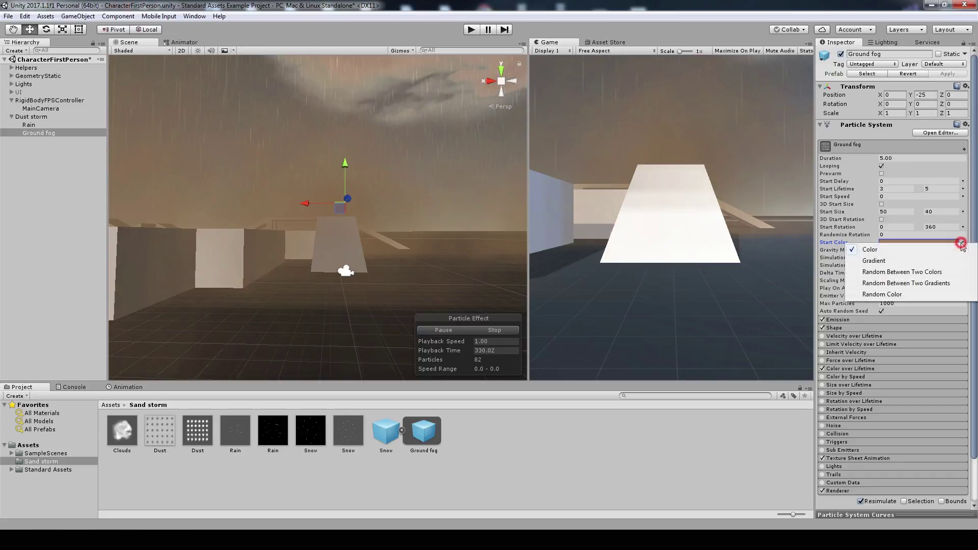
{"action": "left_click", "coordinate": [906, 272]}
{"action": "left_click", "coordinate": [917, 249]}
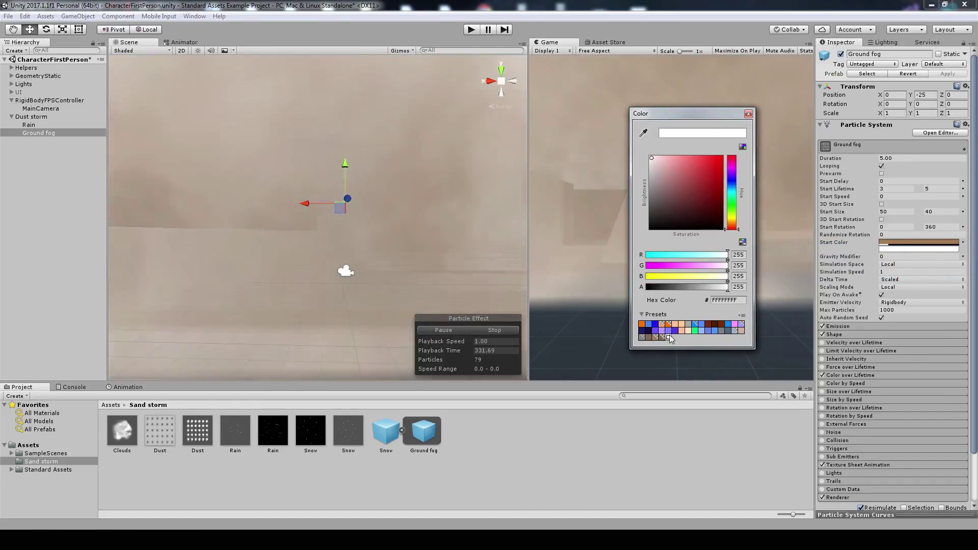
{"action": "left_click", "coordinate": [663, 337]}
{"action": "left_click", "coordinate": [748, 114]}
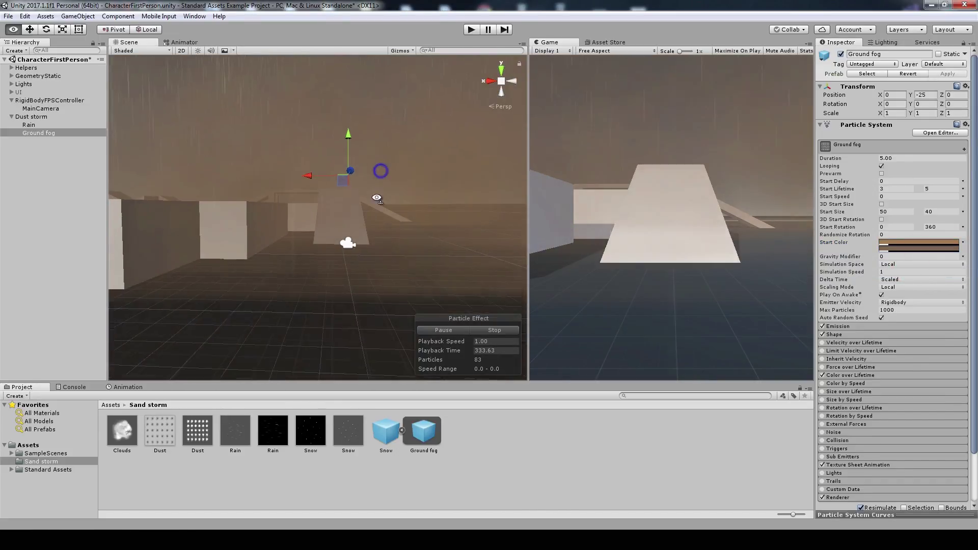
{"action": "mouse_move", "coordinate": [356, 214]}
{"action": "right_mouse_down"}
{"action": "mouse_move", "coordinate": [335, 199]}
{"action": "mouse_move", "coordinate": [356, 190]}
{"action": "right_mouse_up"}
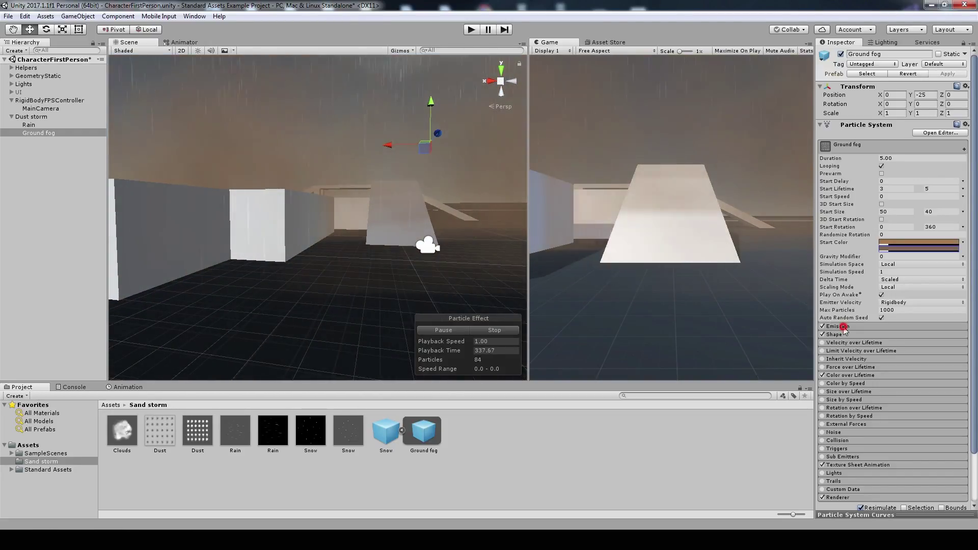
Step: Set the fog's Emission Rate over Time to 60
{"action": "left_click", "coordinate": [838, 326]}
{"action": "left_click", "coordinate": [895, 335]}
{"action": "type", "text": "60"}
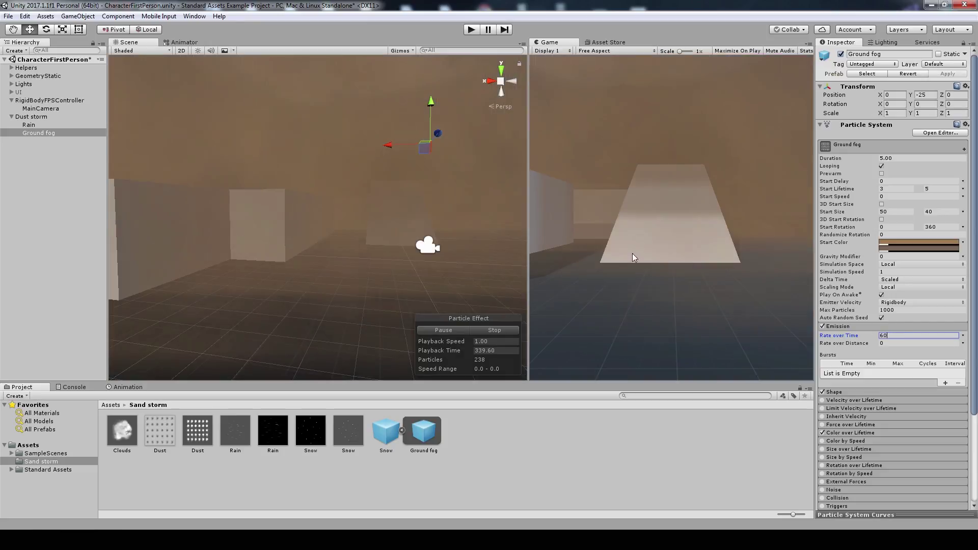
{"action": "right_click_drag", "start_coordinate": [339, 158], "coordinate": [362, 102]}
Step: Maximize the Scene view with Shift+Space to preview the storm over the level
{"action": "key", "text": "shift+space"}
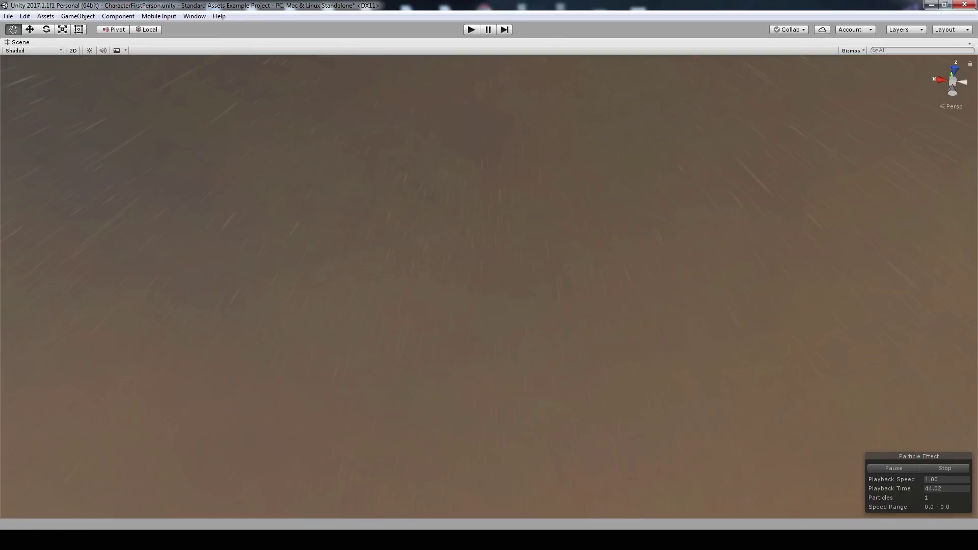